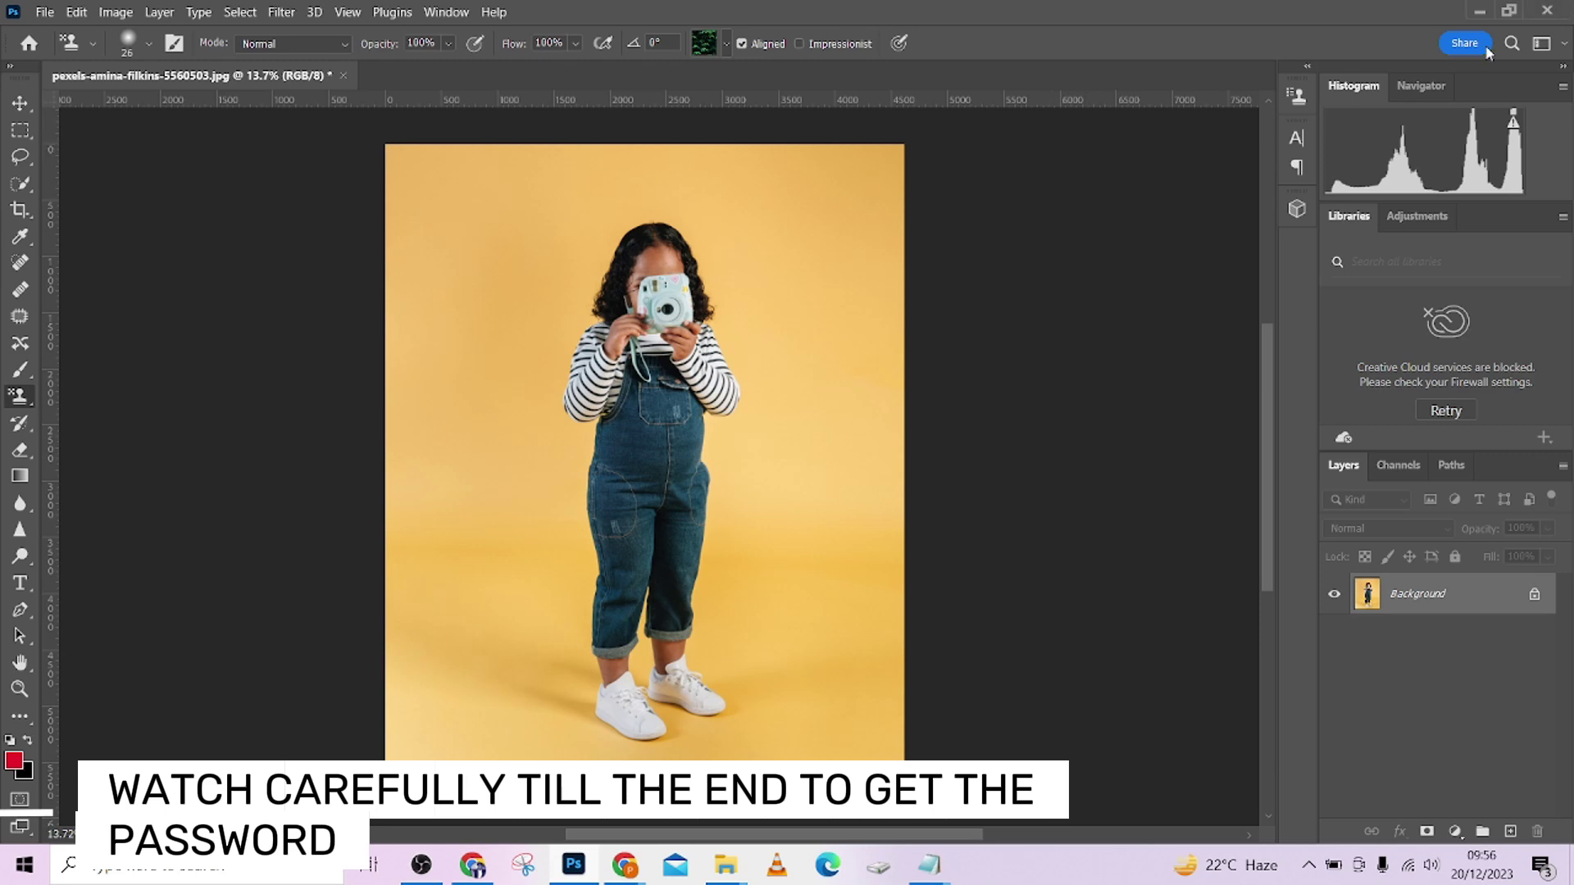
Minimise Photoshop and open Studio (1) from the bg backdrop folder in Photos.
{"action": "left_click", "coordinate": [1478, 13]}
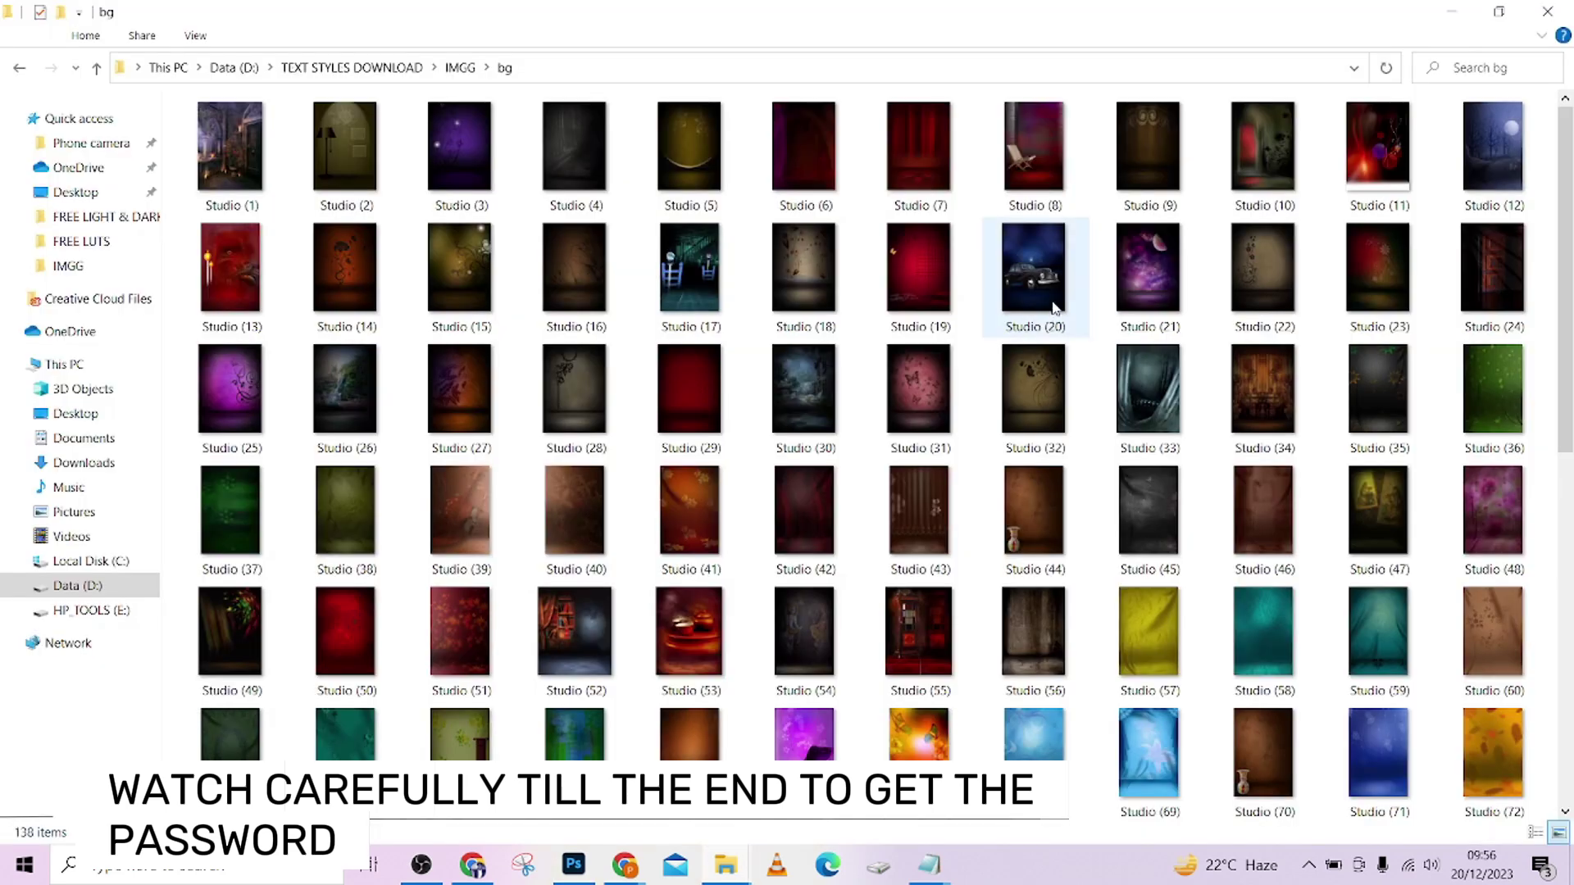
{"action": "left_click_drag", "start_coordinate": [1564, 282], "coordinate": [1565, 326]}
{"action": "double_click", "coordinate": [246, 148]}
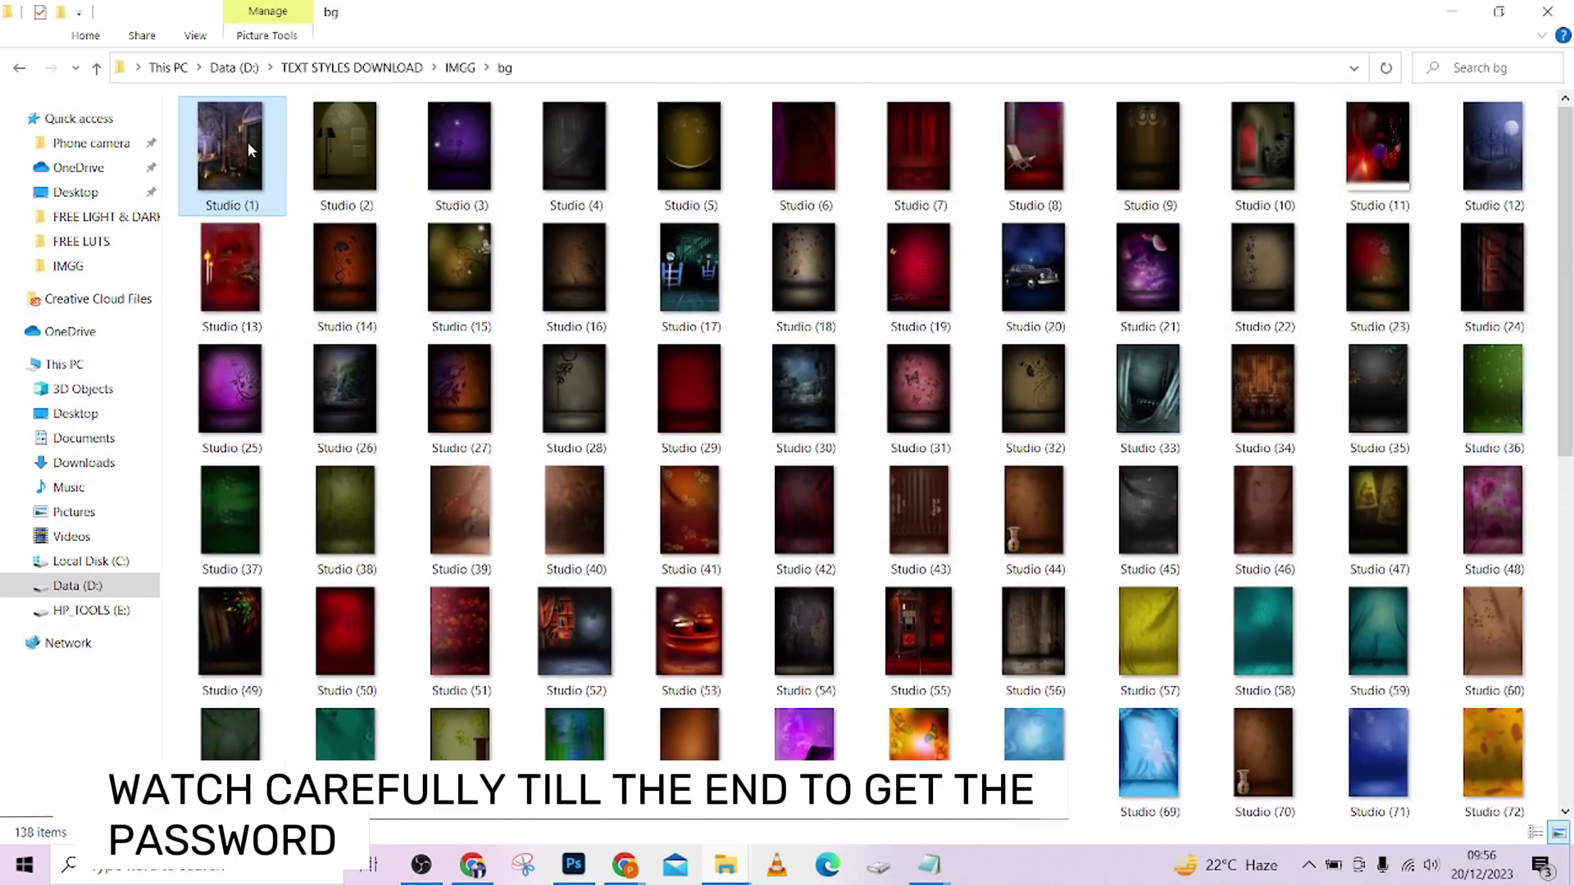
Browse the studio backdrop images one after another, then close the Photos viewer.
{"action": "scroll", "coordinate": [878, 410], "scroll_direction": "down", "scroll_amount": 6}
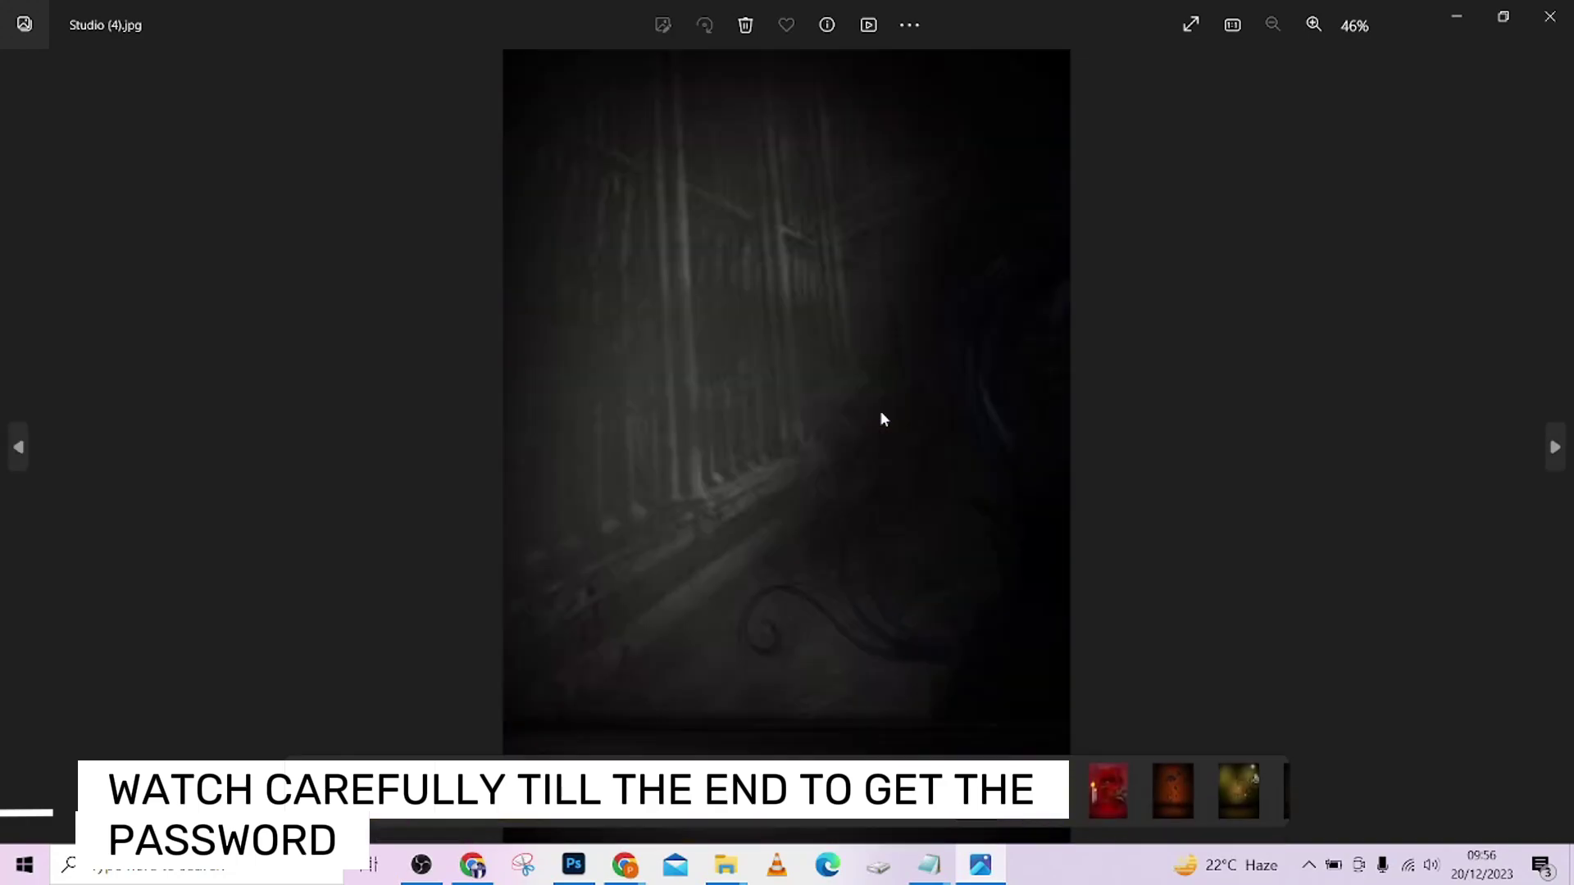
{"action": "scroll", "coordinate": [882, 421], "scroll_direction": "down", "scroll_amount": 10}
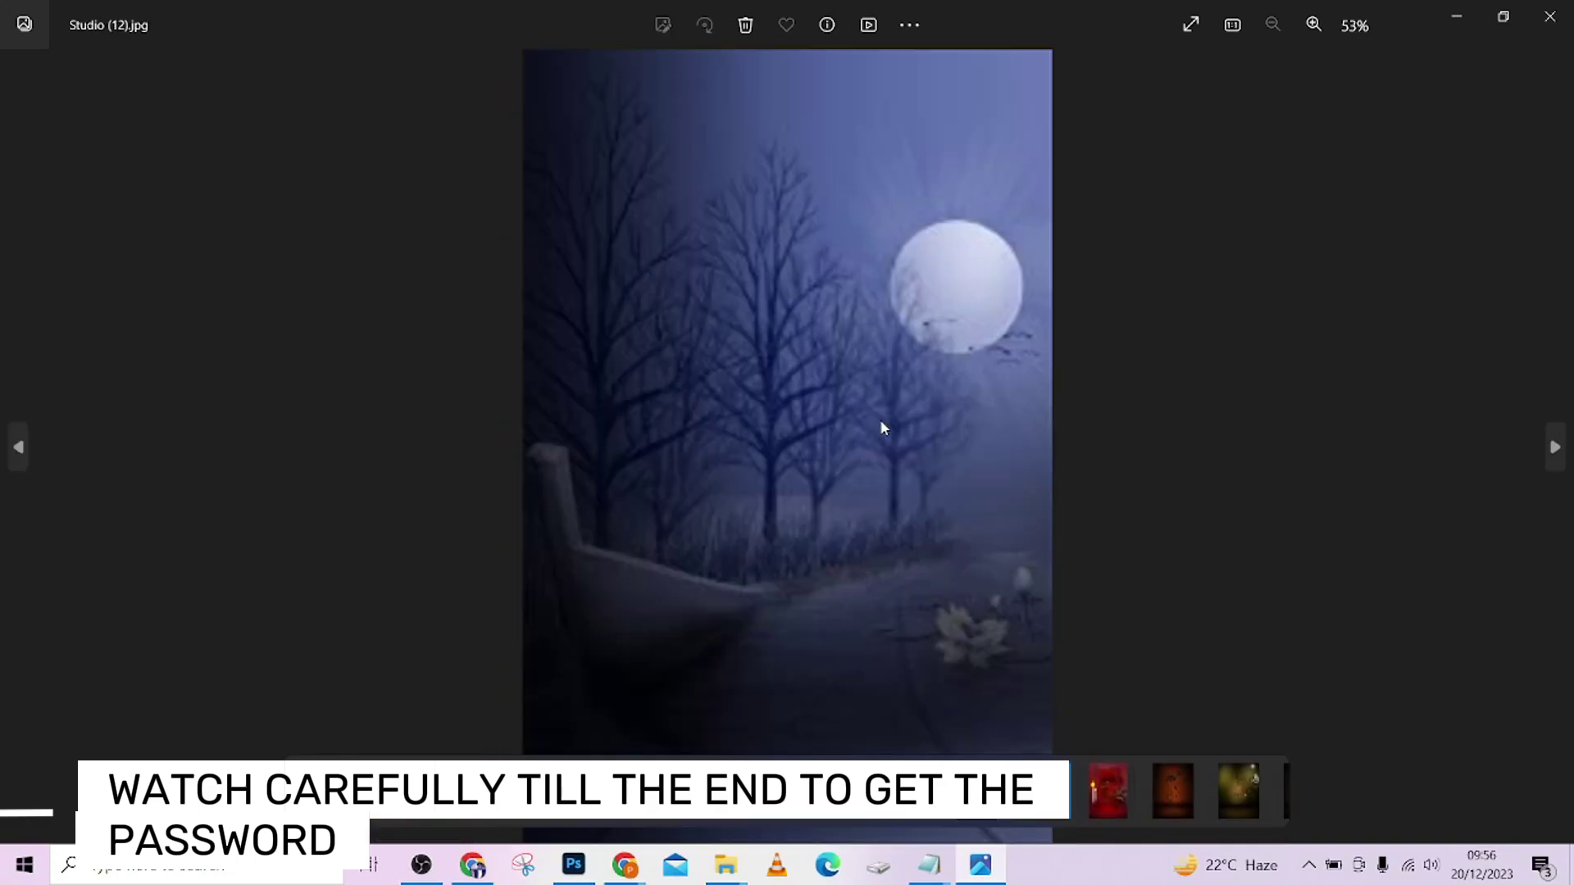
{"action": "scroll", "coordinate": [881, 428], "scroll_direction": "down", "scroll_amount": 9}
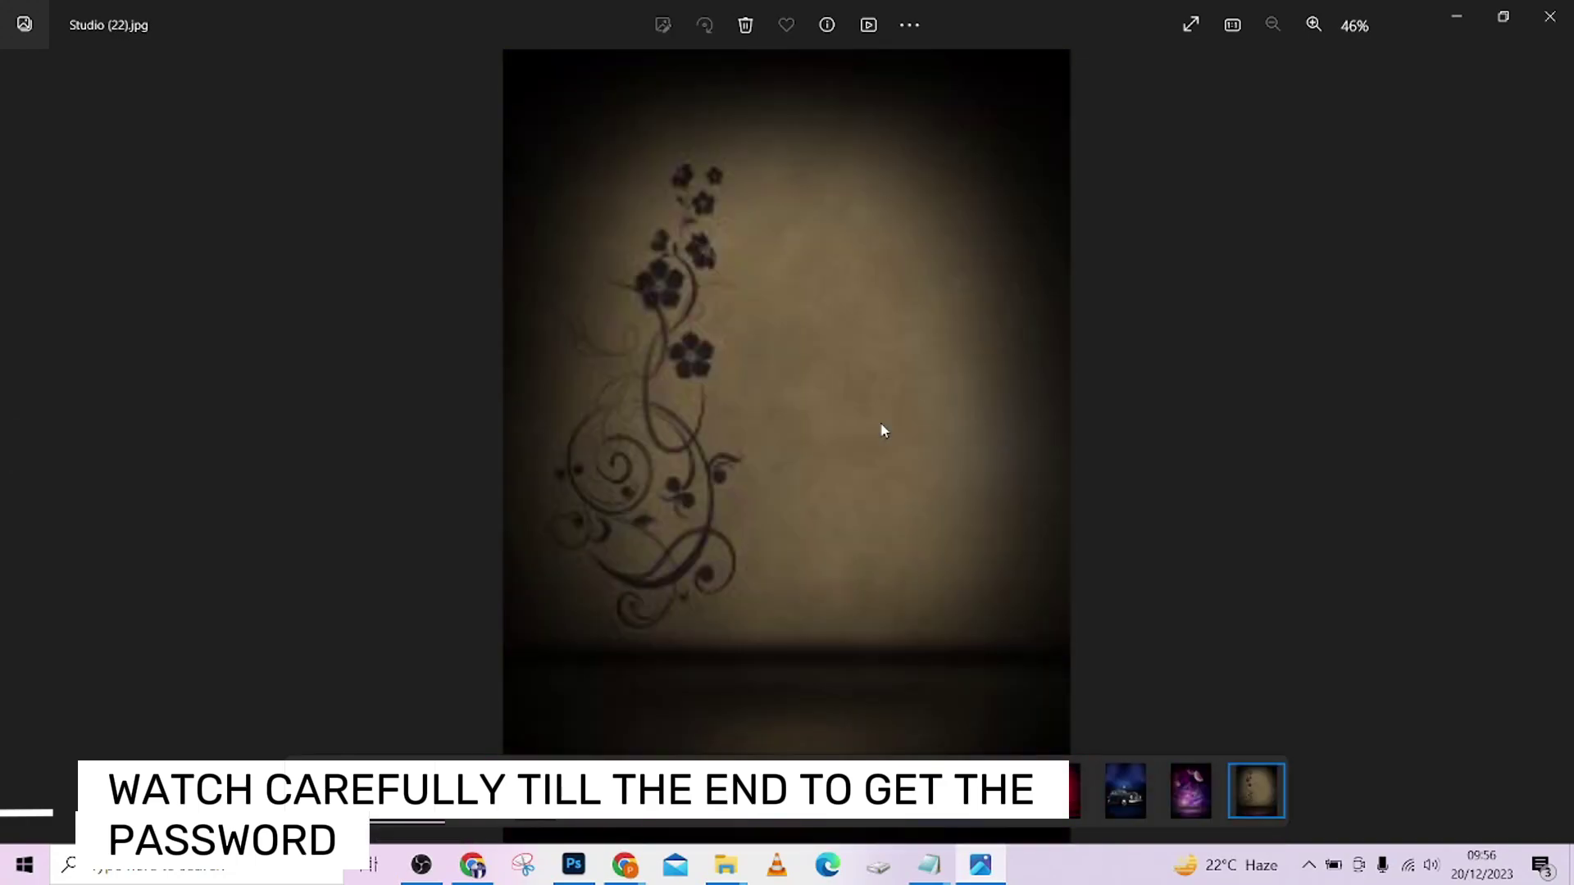
{"action": "scroll", "coordinate": [884, 432], "scroll_direction": "down", "scroll_amount": 9}
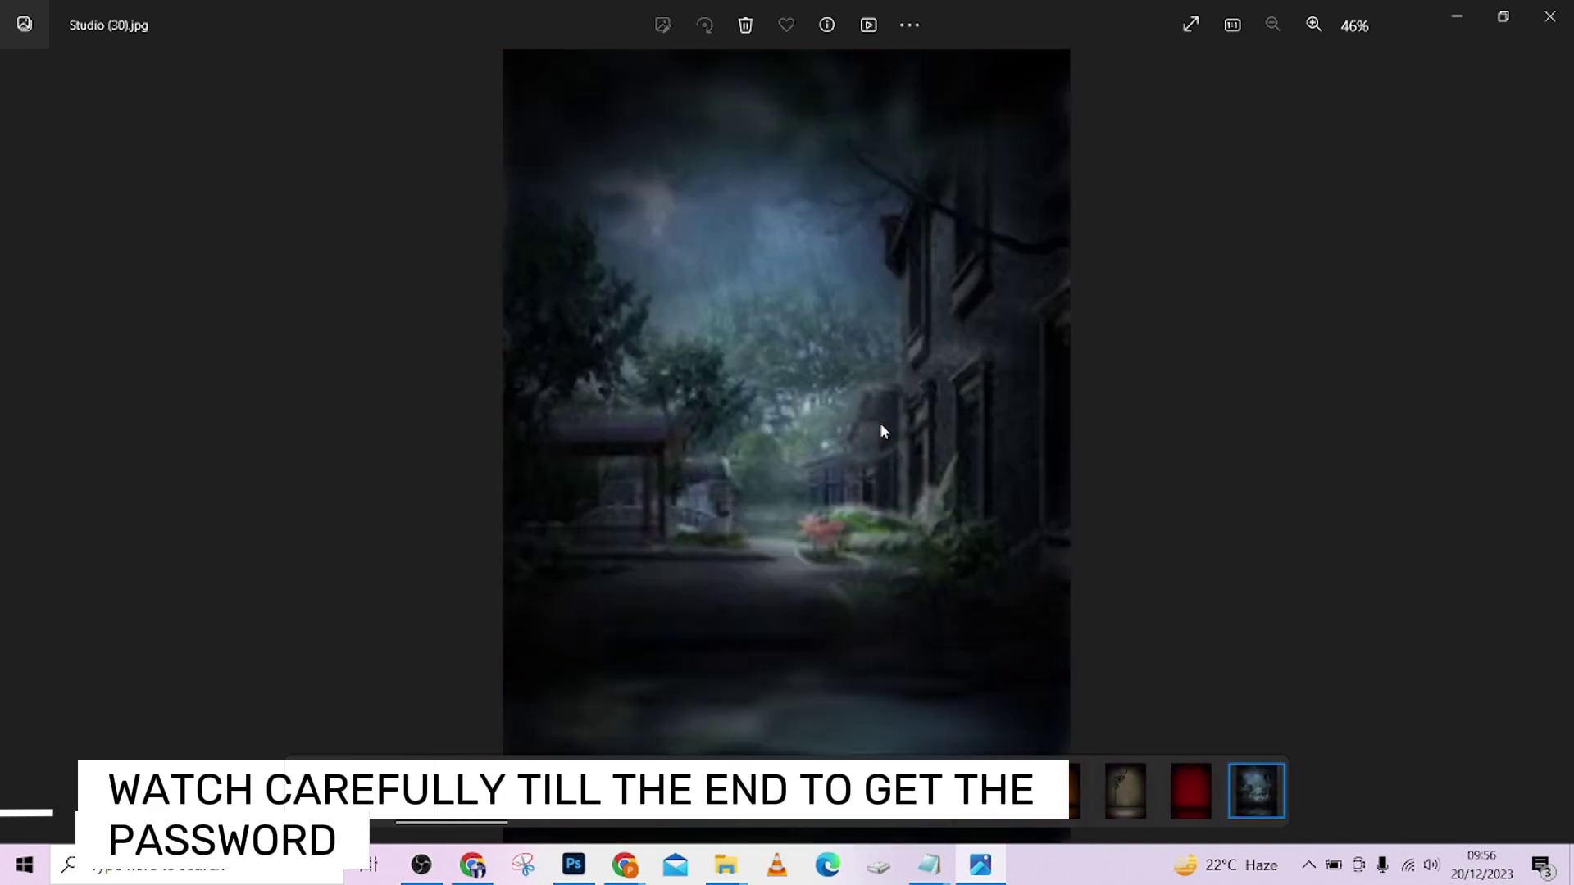
{"action": "scroll", "coordinate": [882, 425], "scroll_direction": "down", "scroll_amount": 6}
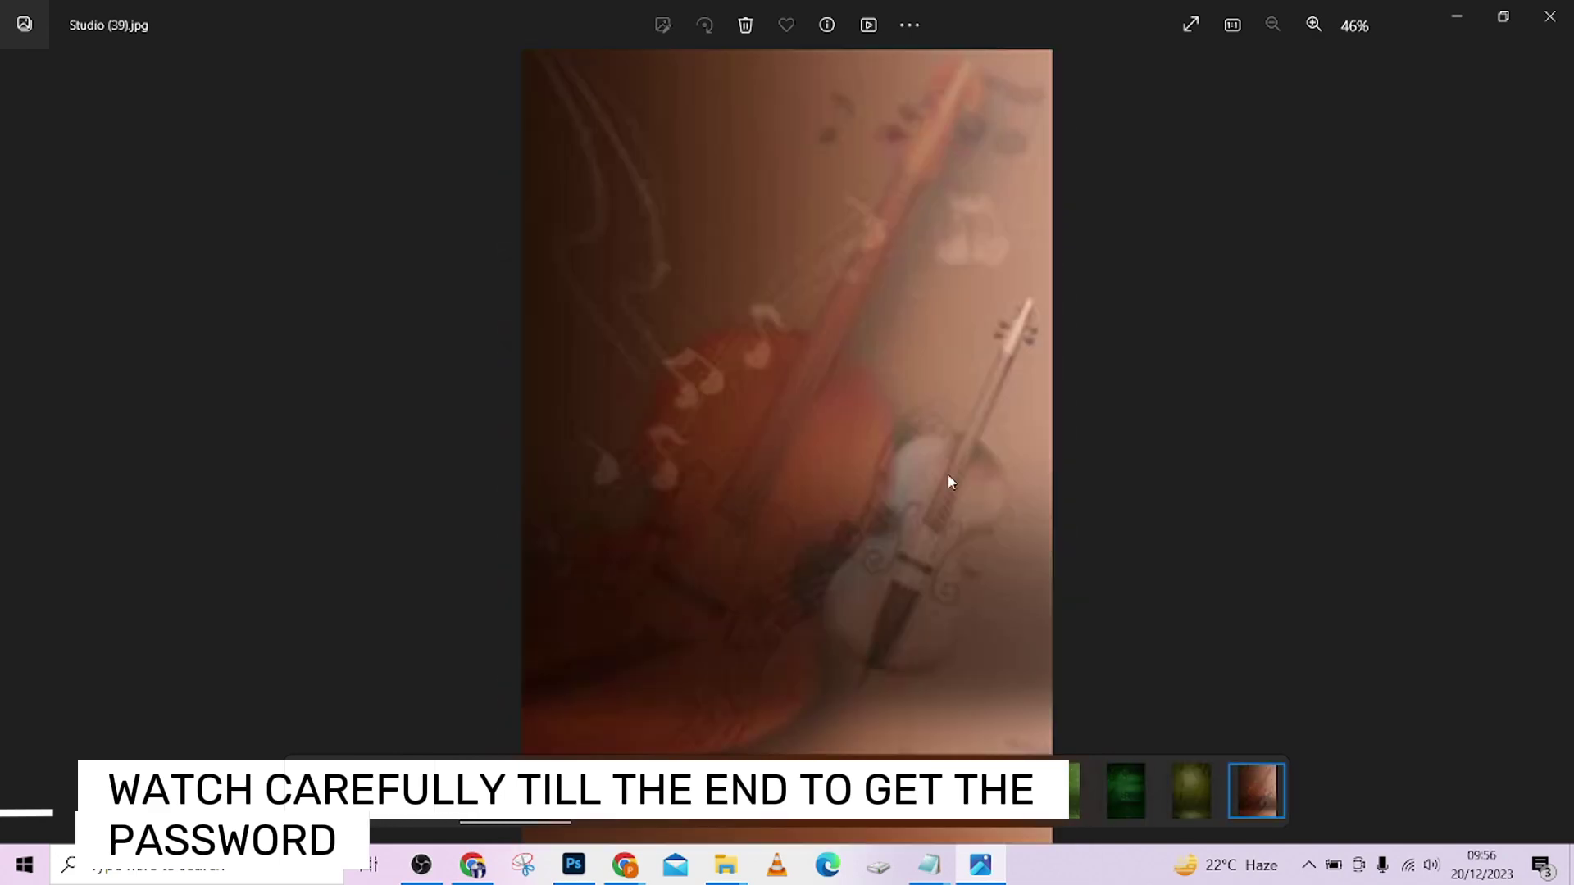
{"action": "left_click", "coordinate": [1554, 20]}
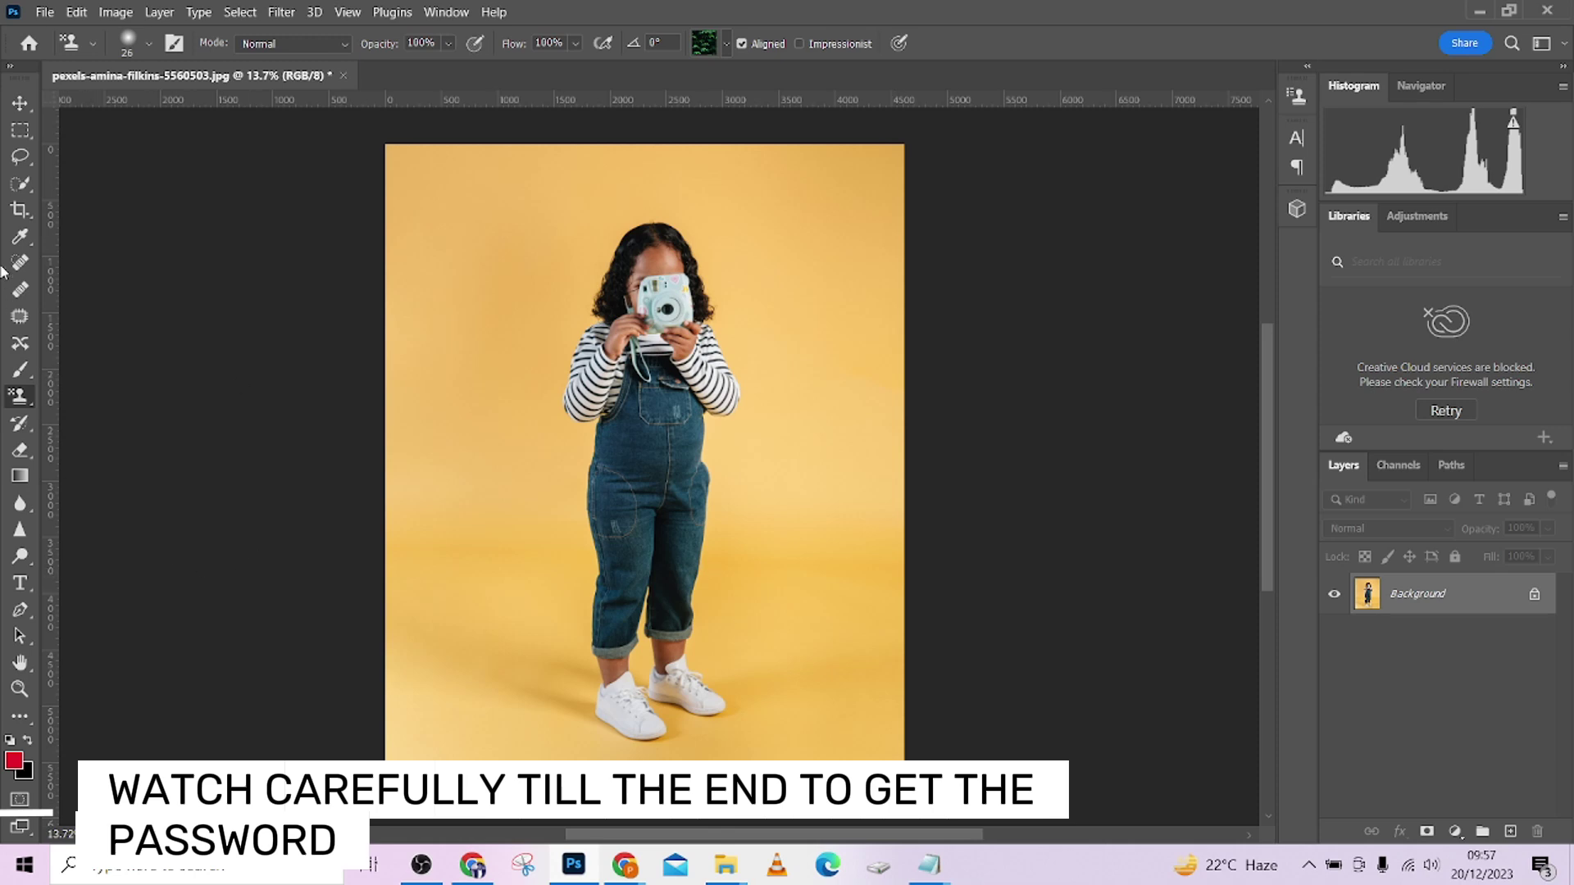
Select Subject on the girl, use Refine Hair in Select and Mask, and output to Selection.
{"action": "left_click", "coordinate": [18, 186]}
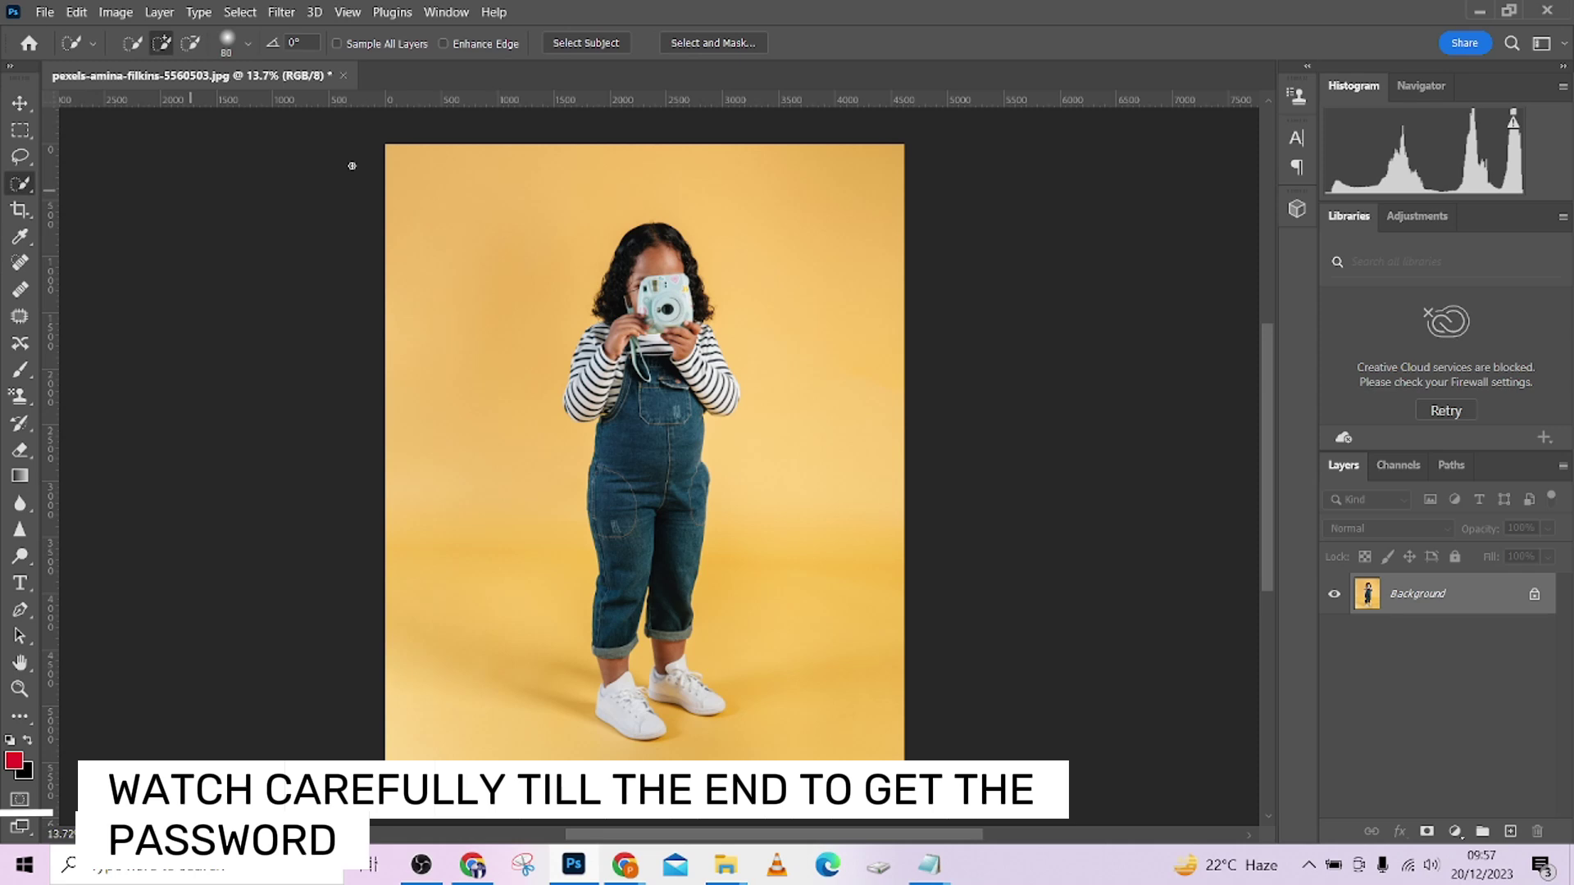
{"action": "left_click", "coordinate": [610, 45]}
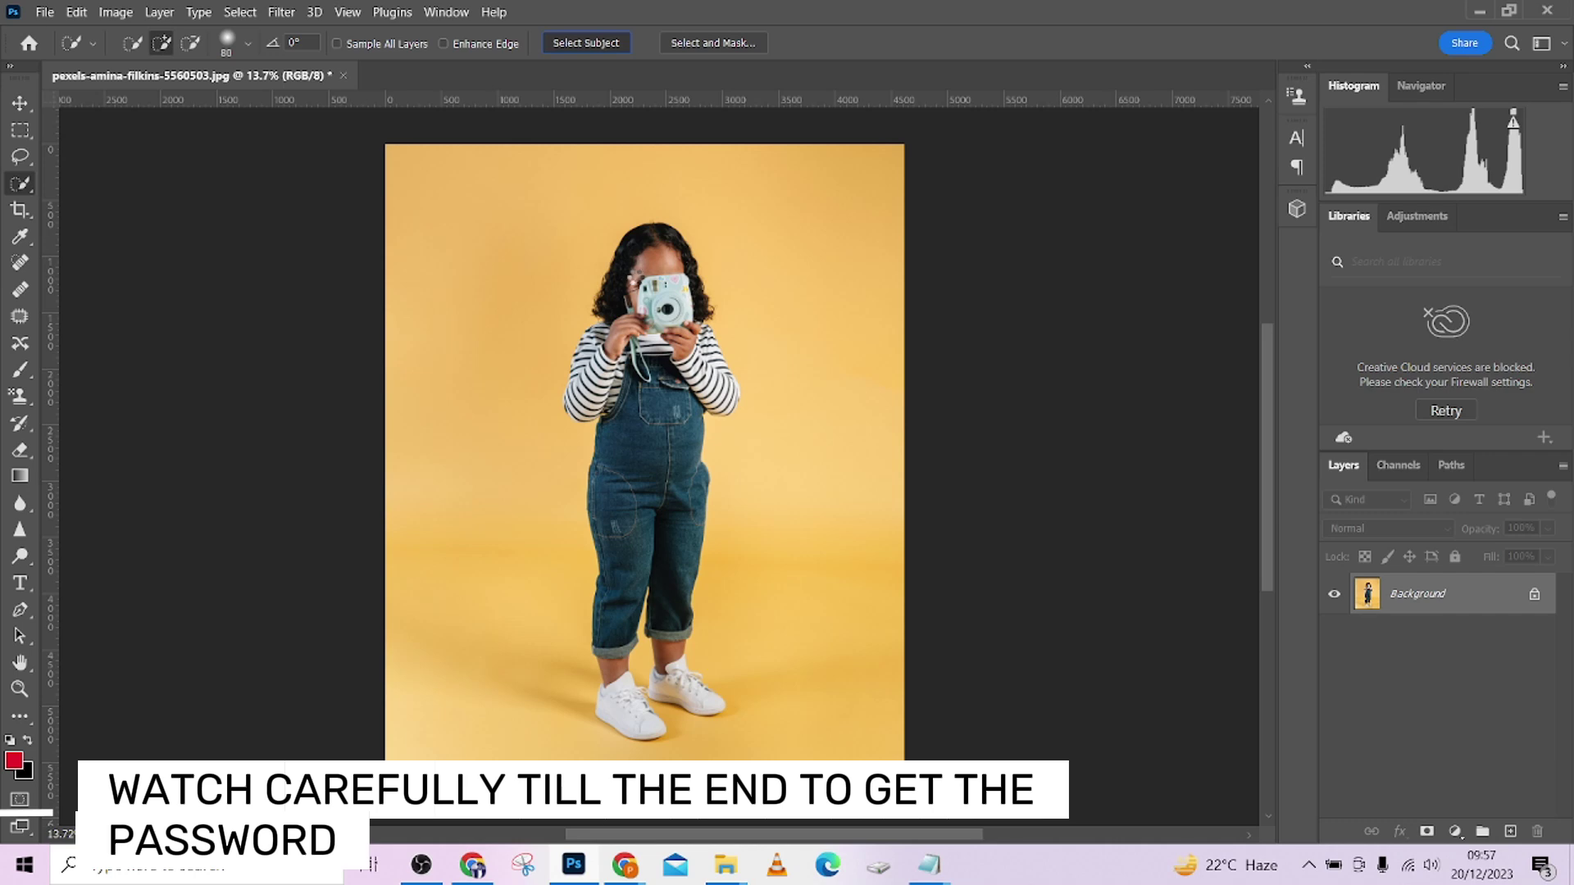
{"action": "left_click", "coordinate": [725, 47]}
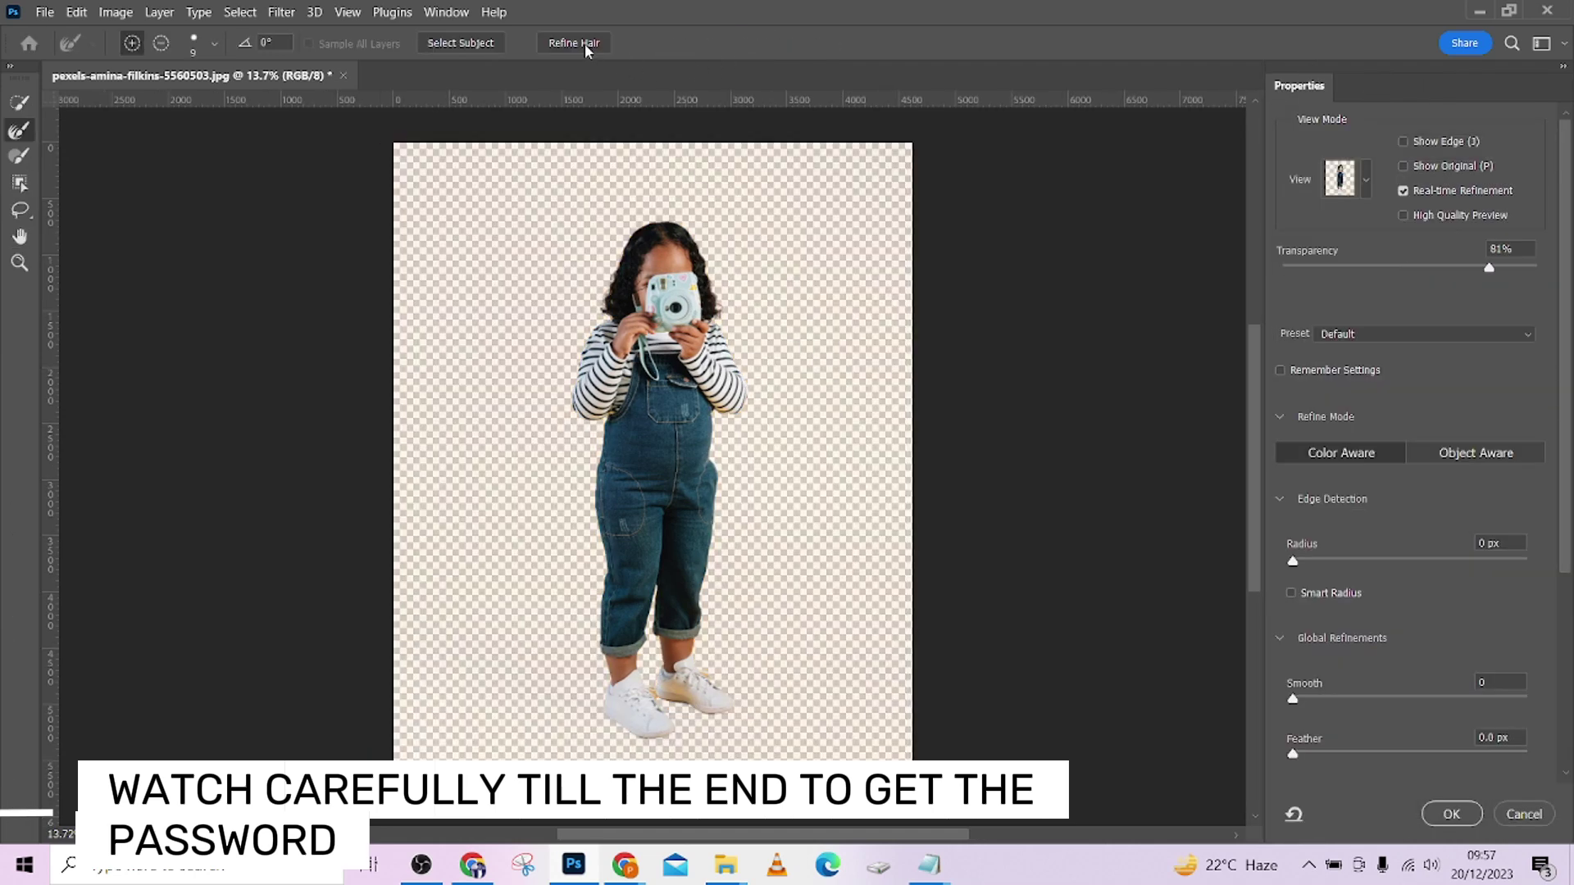
{"action": "left_click", "coordinate": [578, 49]}
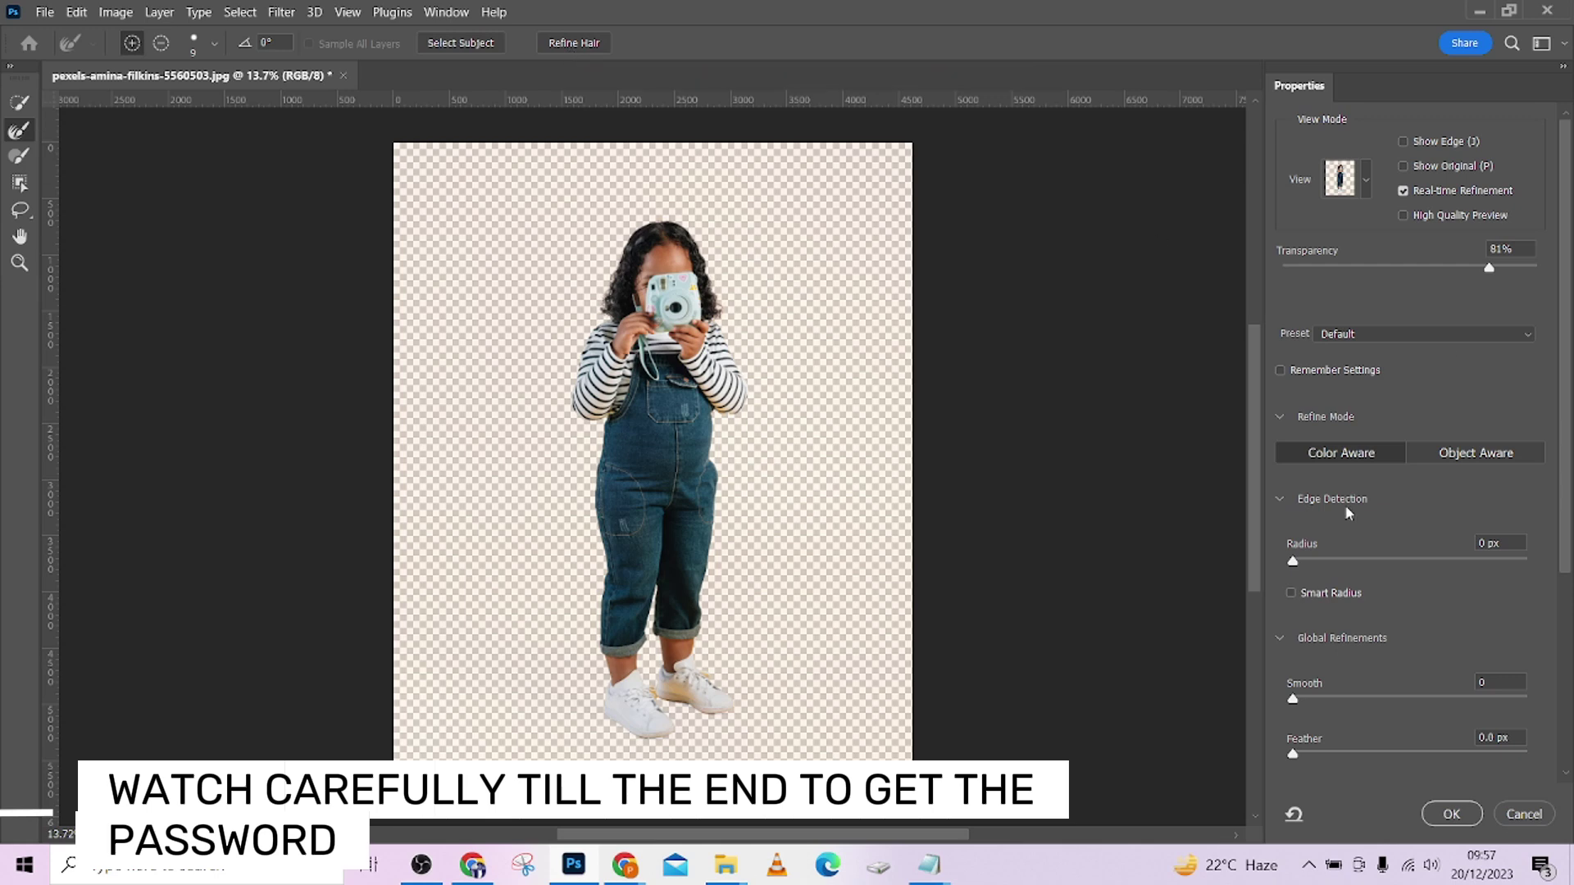
{"action": "scroll", "coordinate": [1402, 673], "scroll_direction": "down", "scroll_amount": 5}
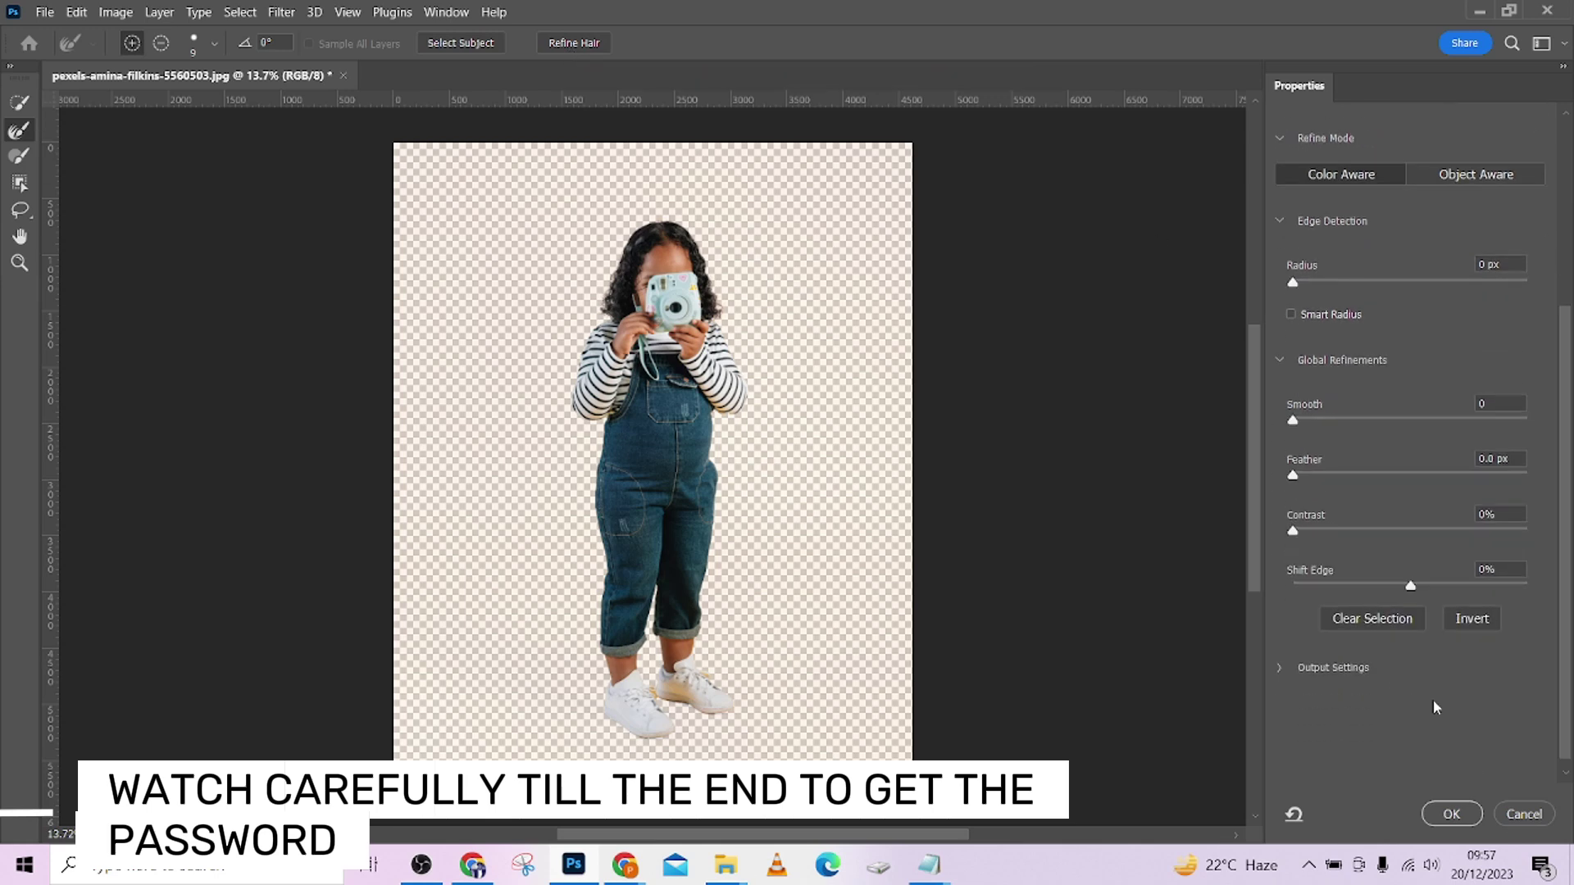
{"action": "left_click", "coordinate": [1285, 656]}
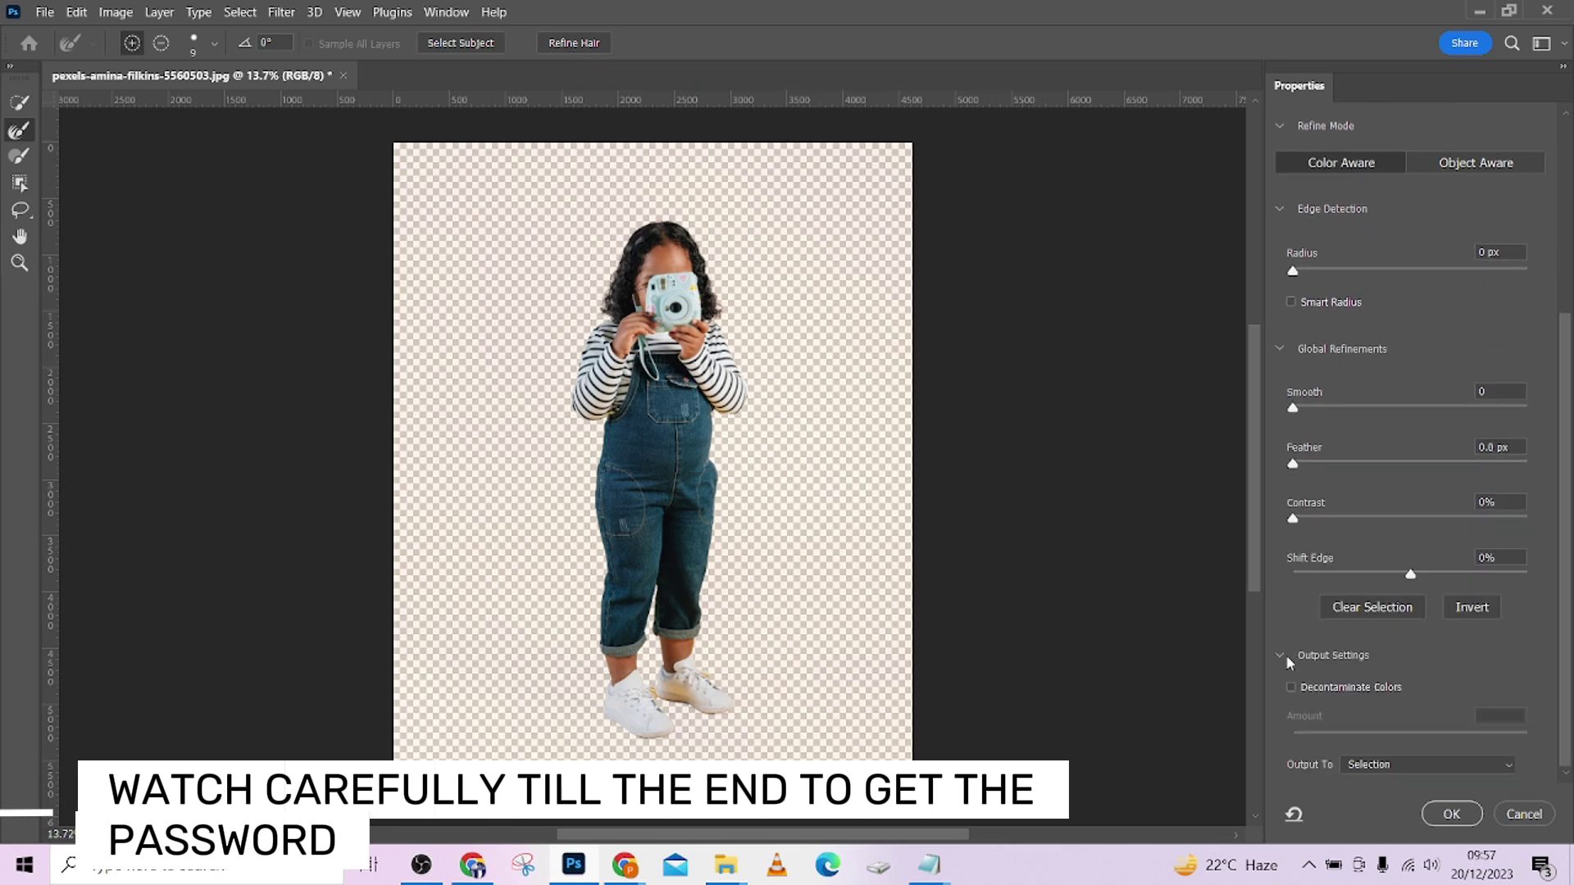
{"action": "left_click", "coordinate": [1433, 768]}
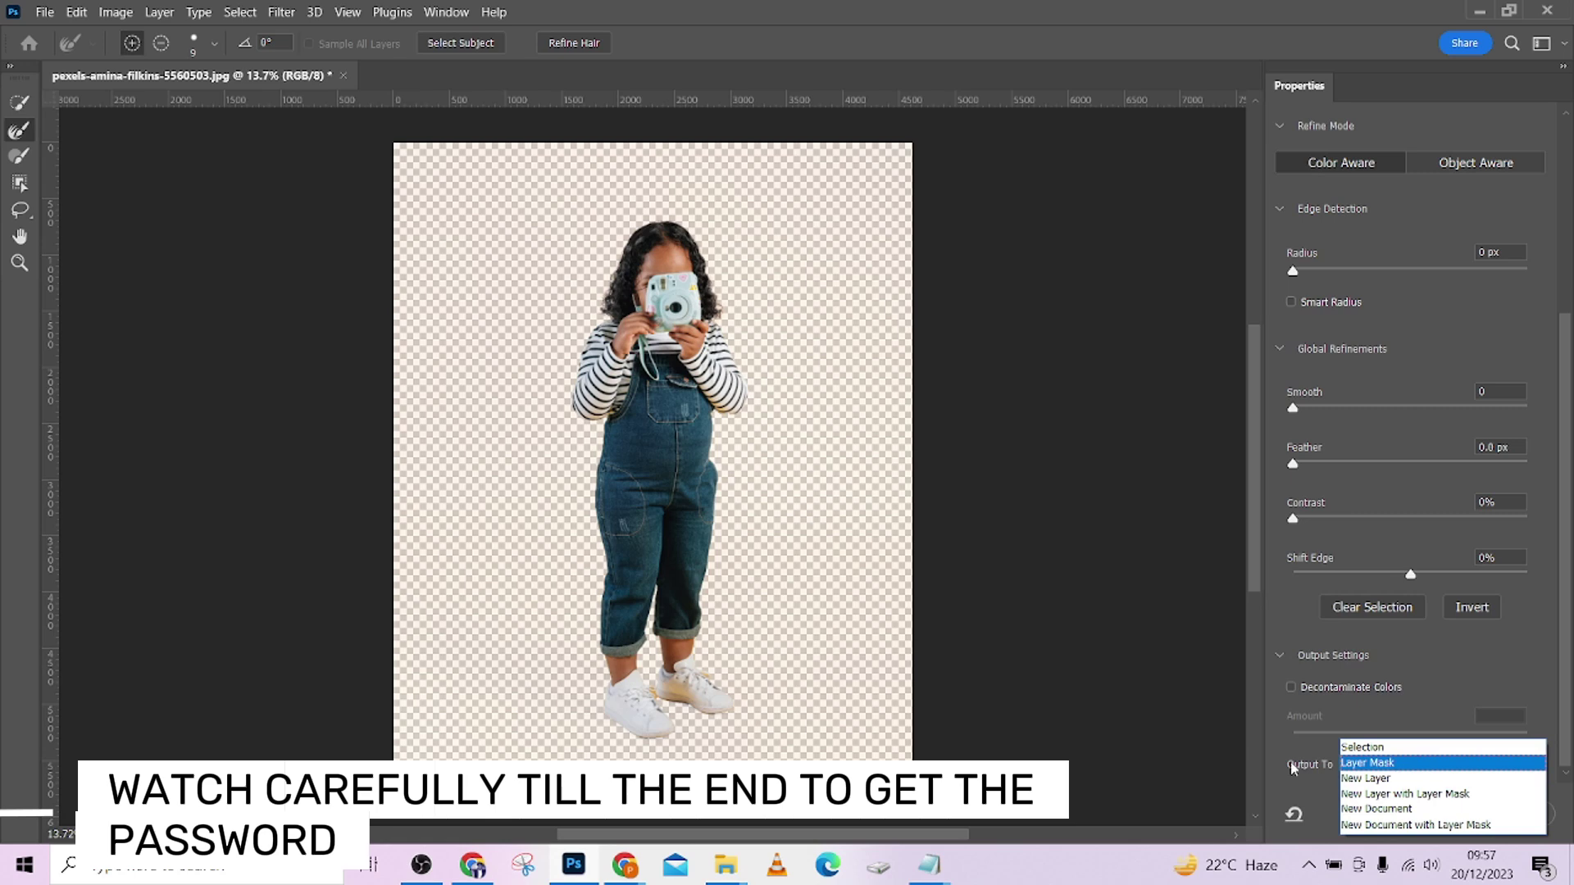
{"action": "left_click", "coordinate": [1394, 747]}
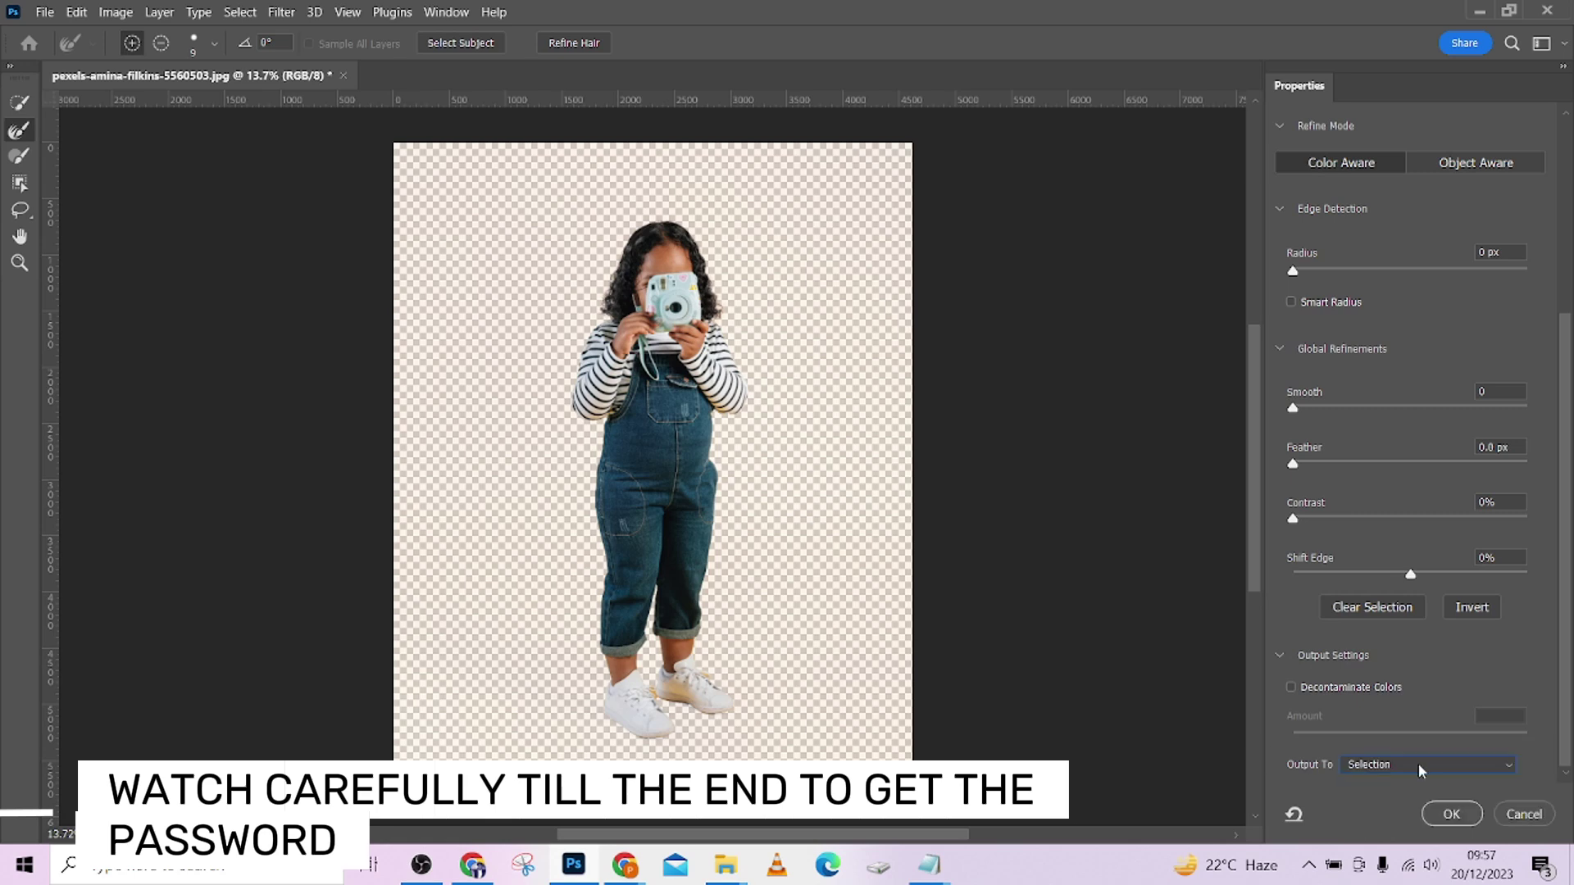
{"action": "left_click", "coordinate": [1455, 813]}
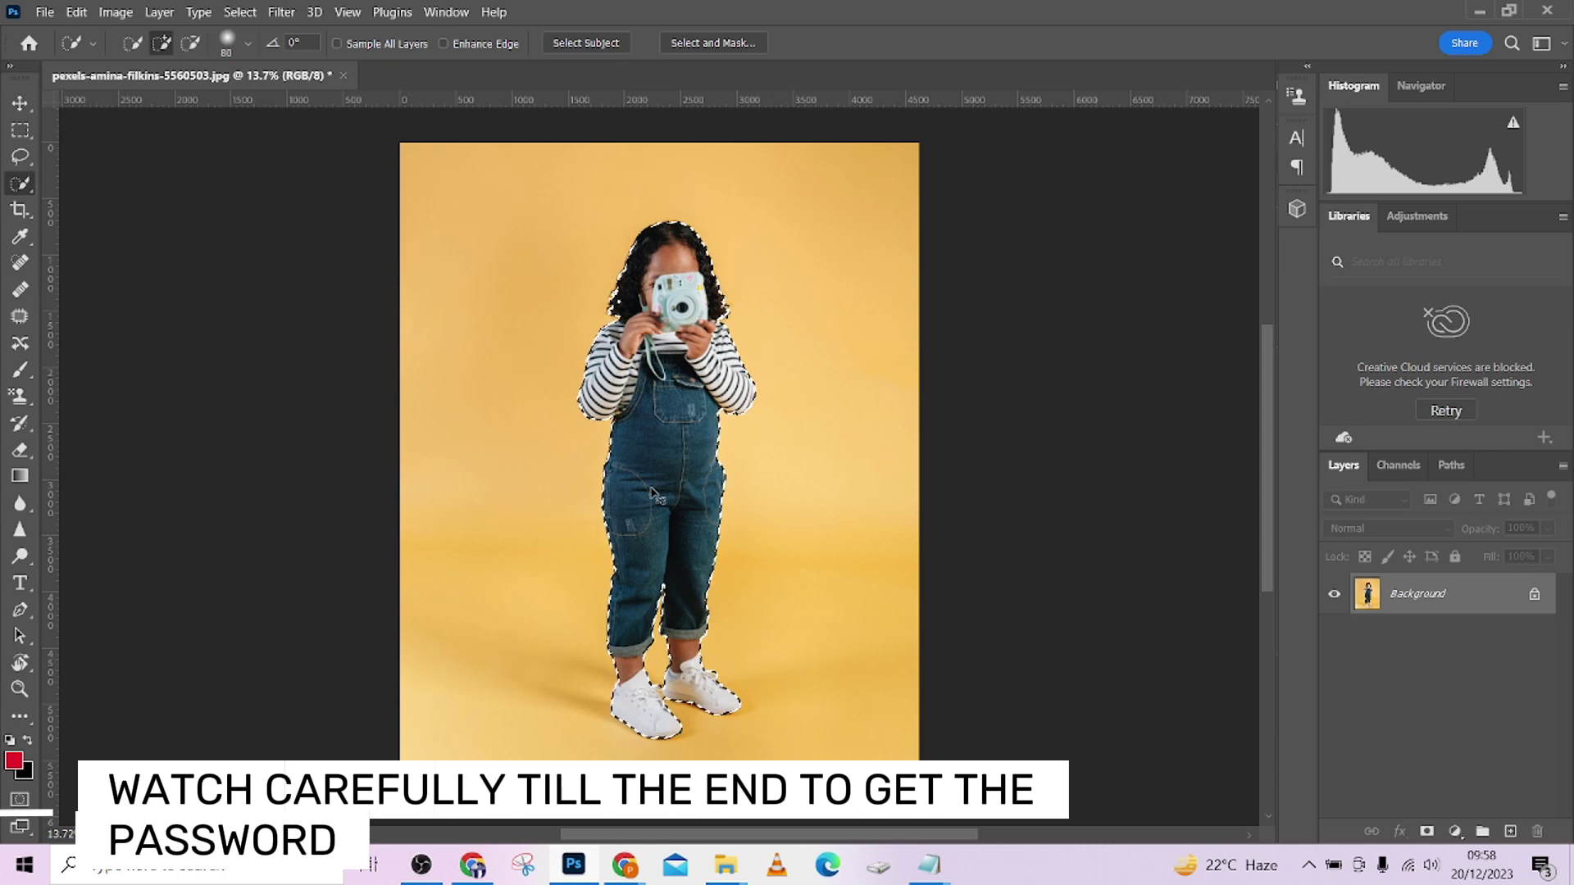
Invert to the backdrop, duplicate Background, cut the backdrop to Layer 1 below Background copy.
{"action": "key", "text": "ctrl+shift+i"}
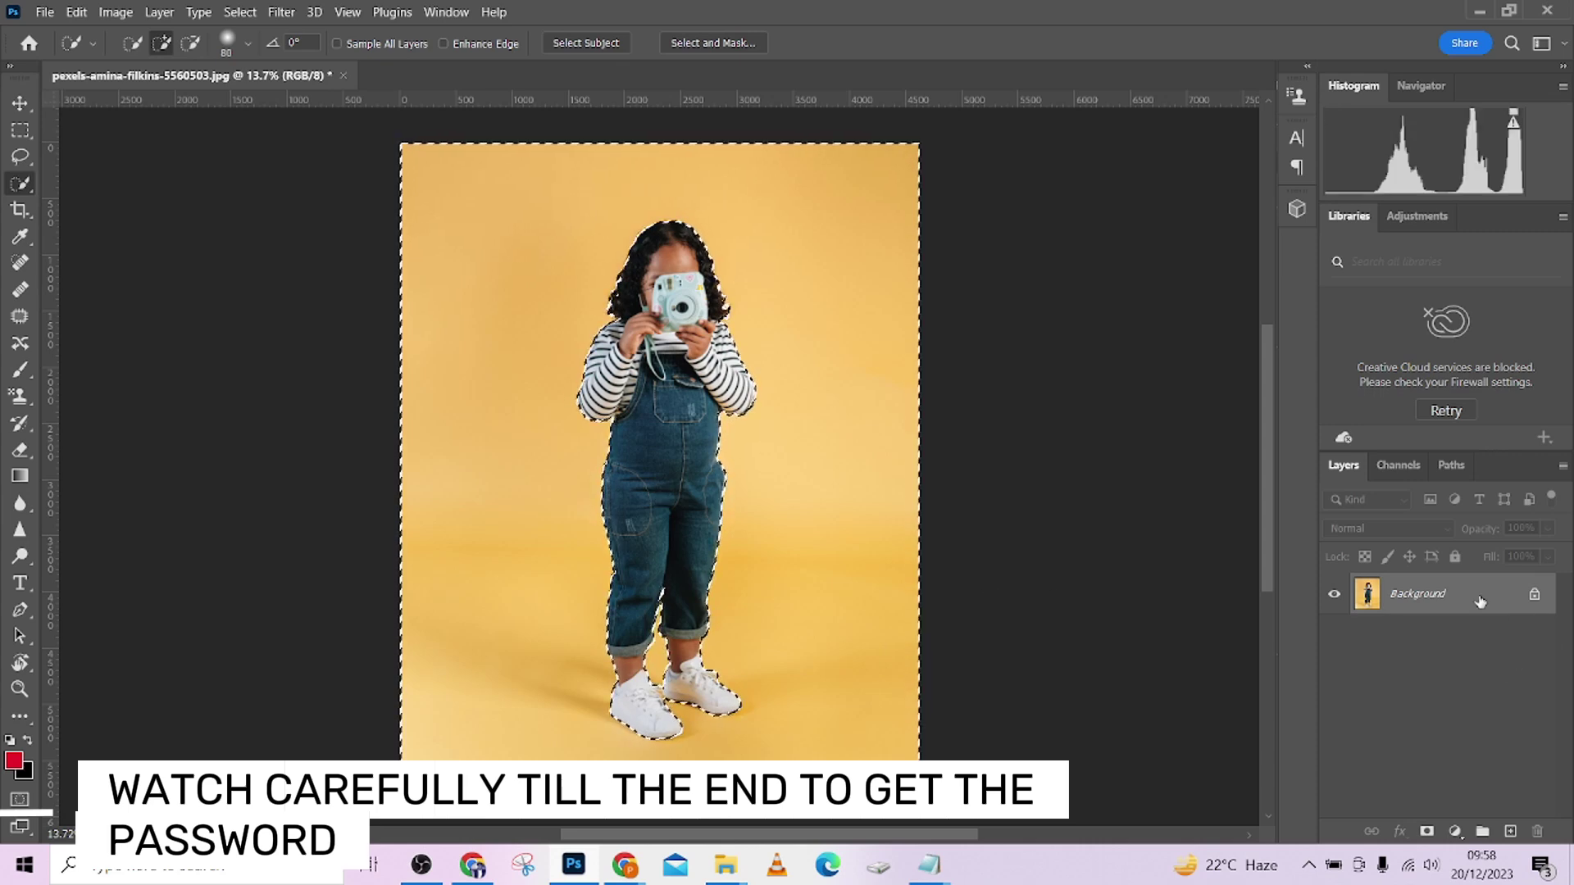
{"action": "left_click_drag", "start_coordinate": [1526, 595], "coordinate": [1510, 830]}
{"action": "right_click", "coordinate": [737, 360]}
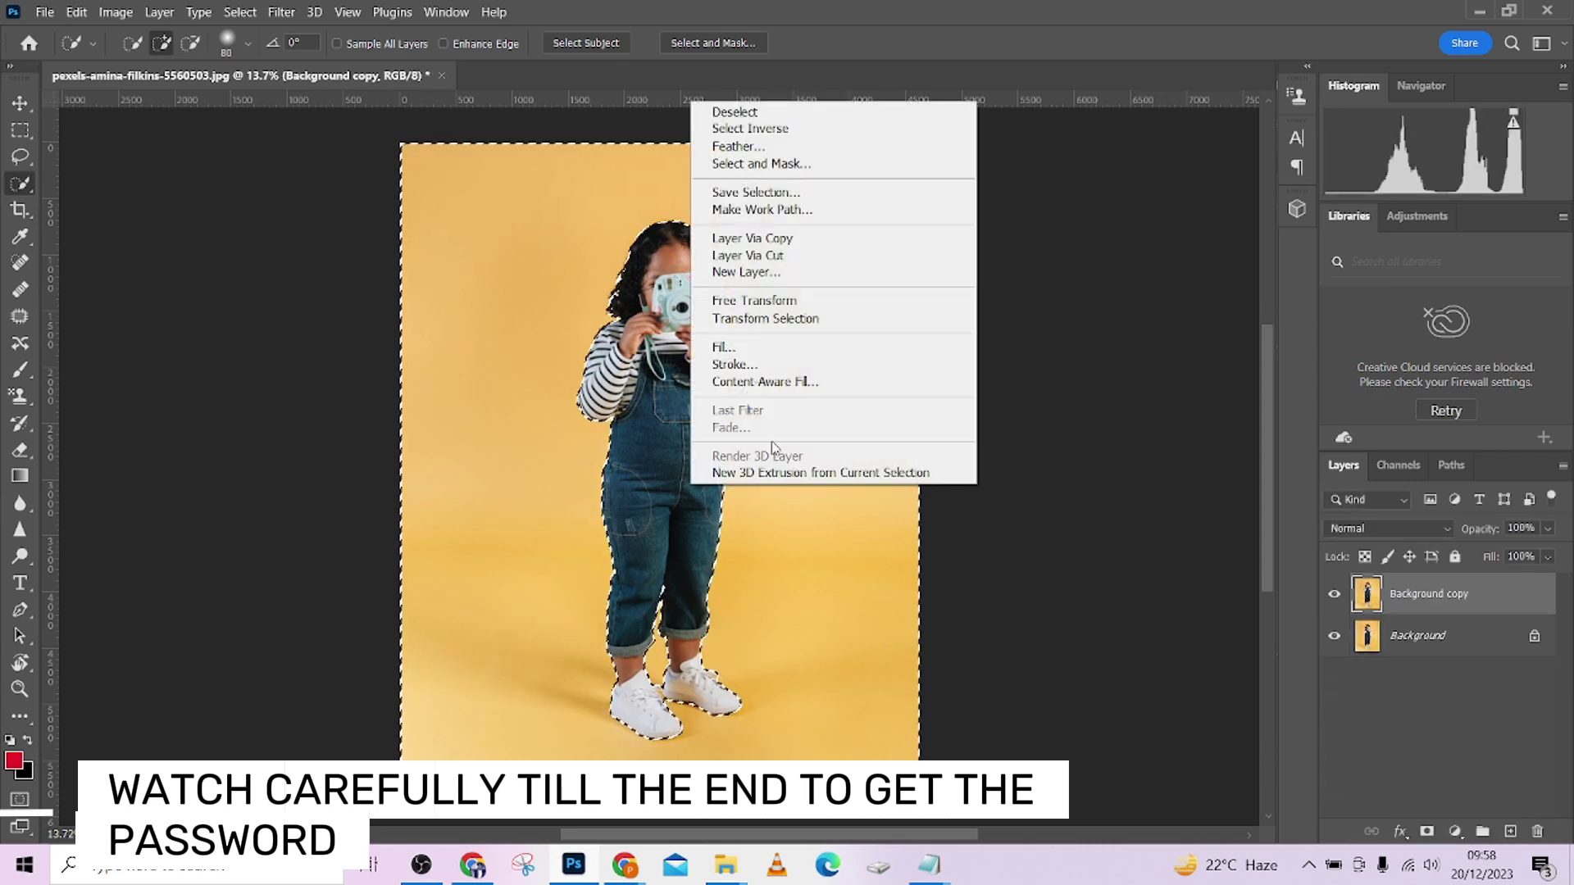
{"action": "left_click", "coordinate": [772, 259]}
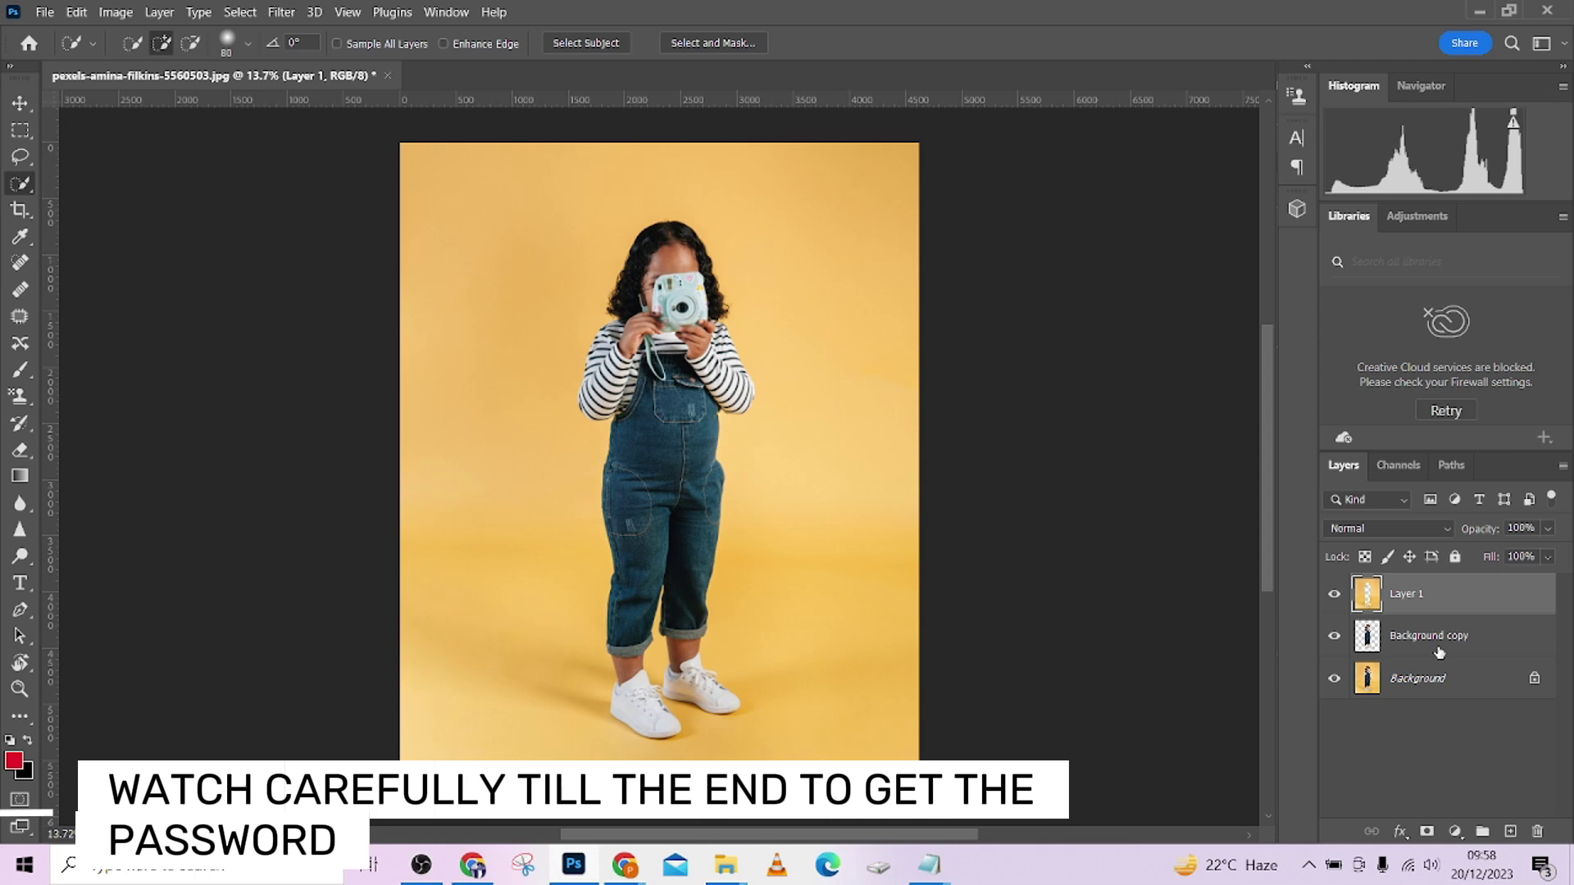
{"action": "left_click_drag", "start_coordinate": [1439, 651], "coordinate": [1442, 583]}
{"action": "left_click", "coordinate": [1476, 644]}
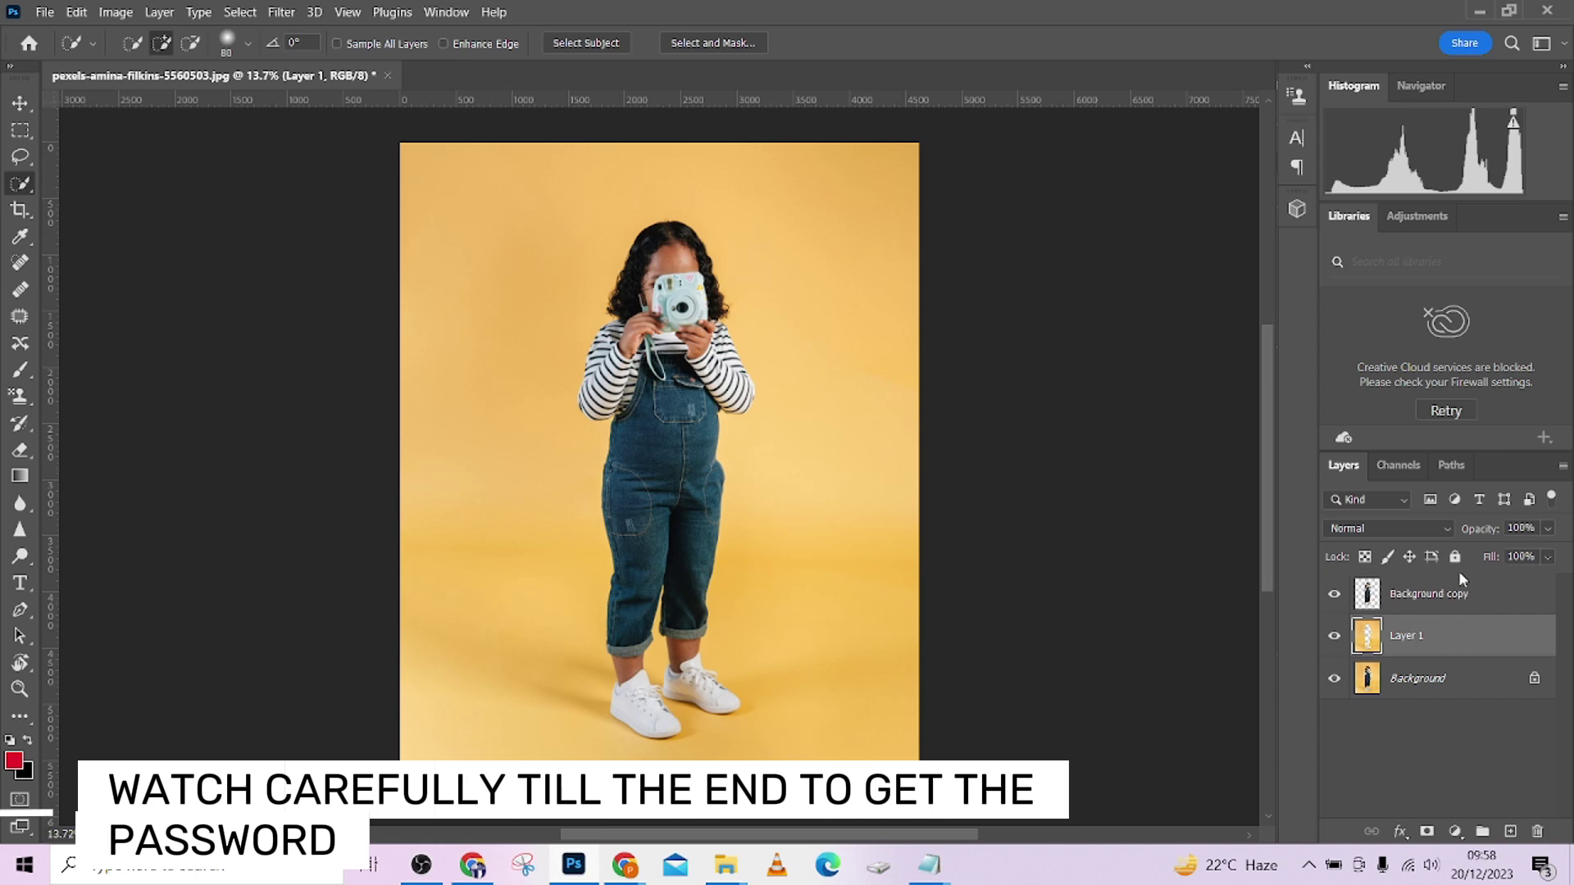
Drag Studio (119) from the bg folder into the portrait as a new layer.
{"action": "left_click", "coordinate": [1476, 10]}
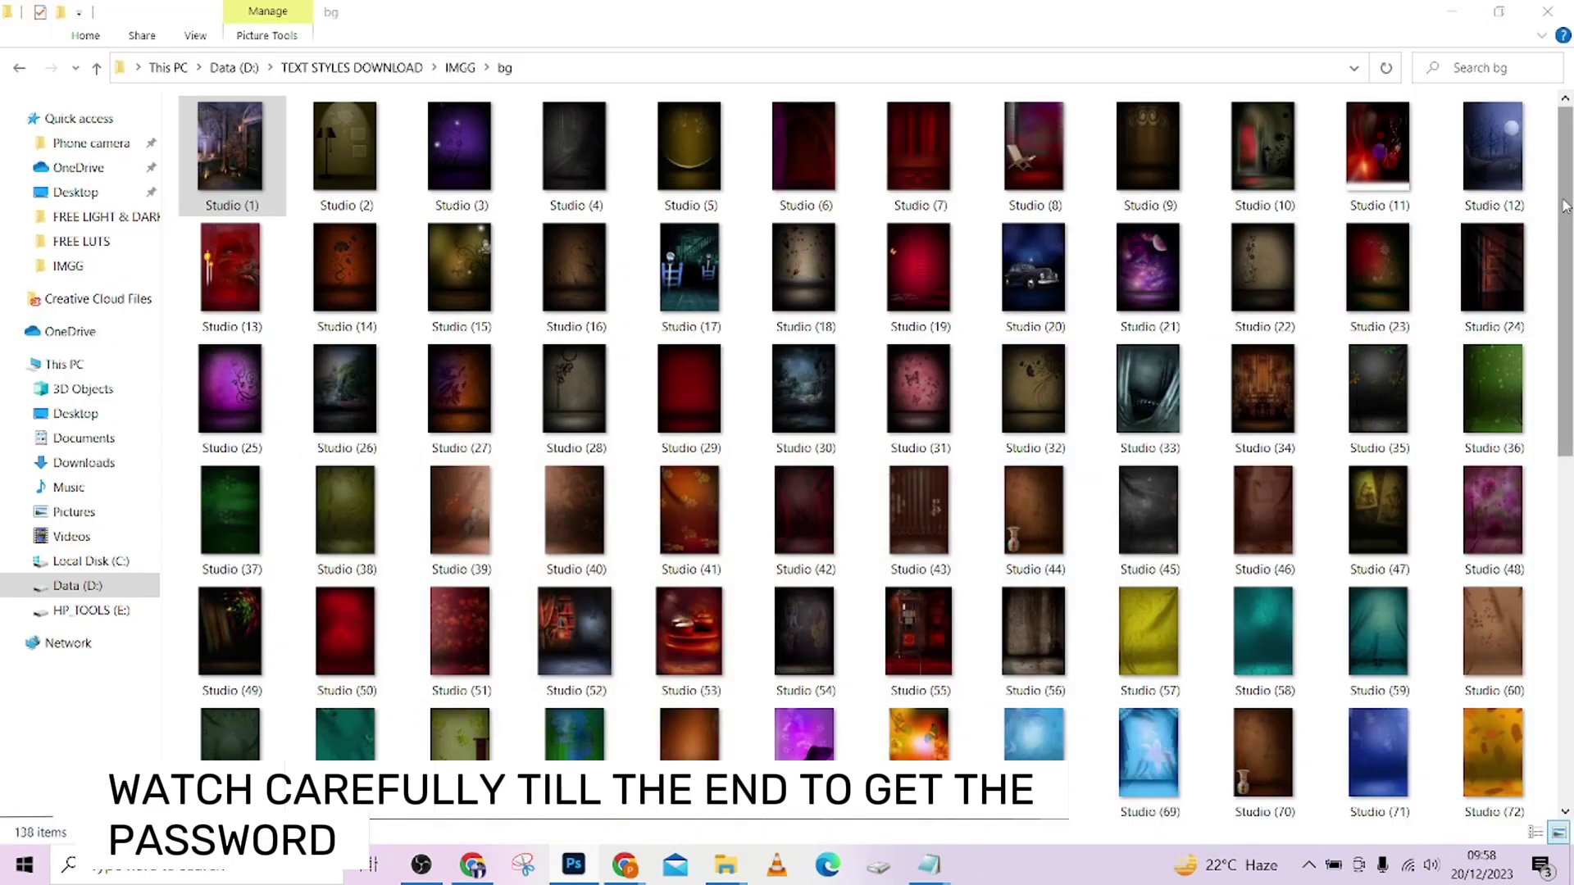
{"action": "left_click_drag", "start_coordinate": [1566, 205], "coordinate": [1571, 515]}
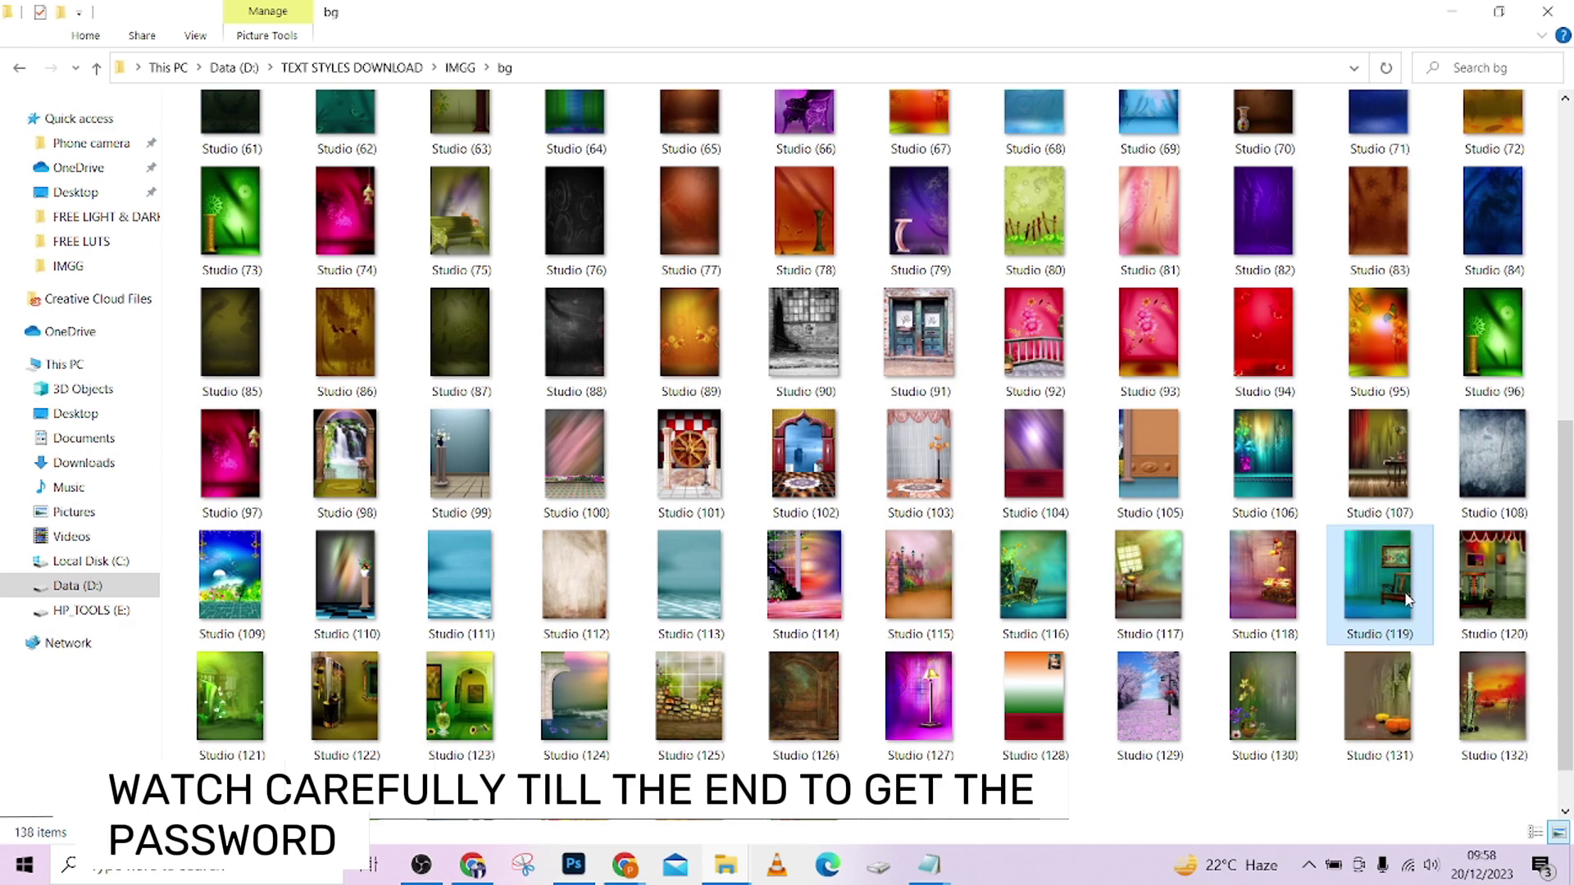
{"action": "left_click_drag", "start_coordinate": [1407, 600], "coordinate": [686, 600]}
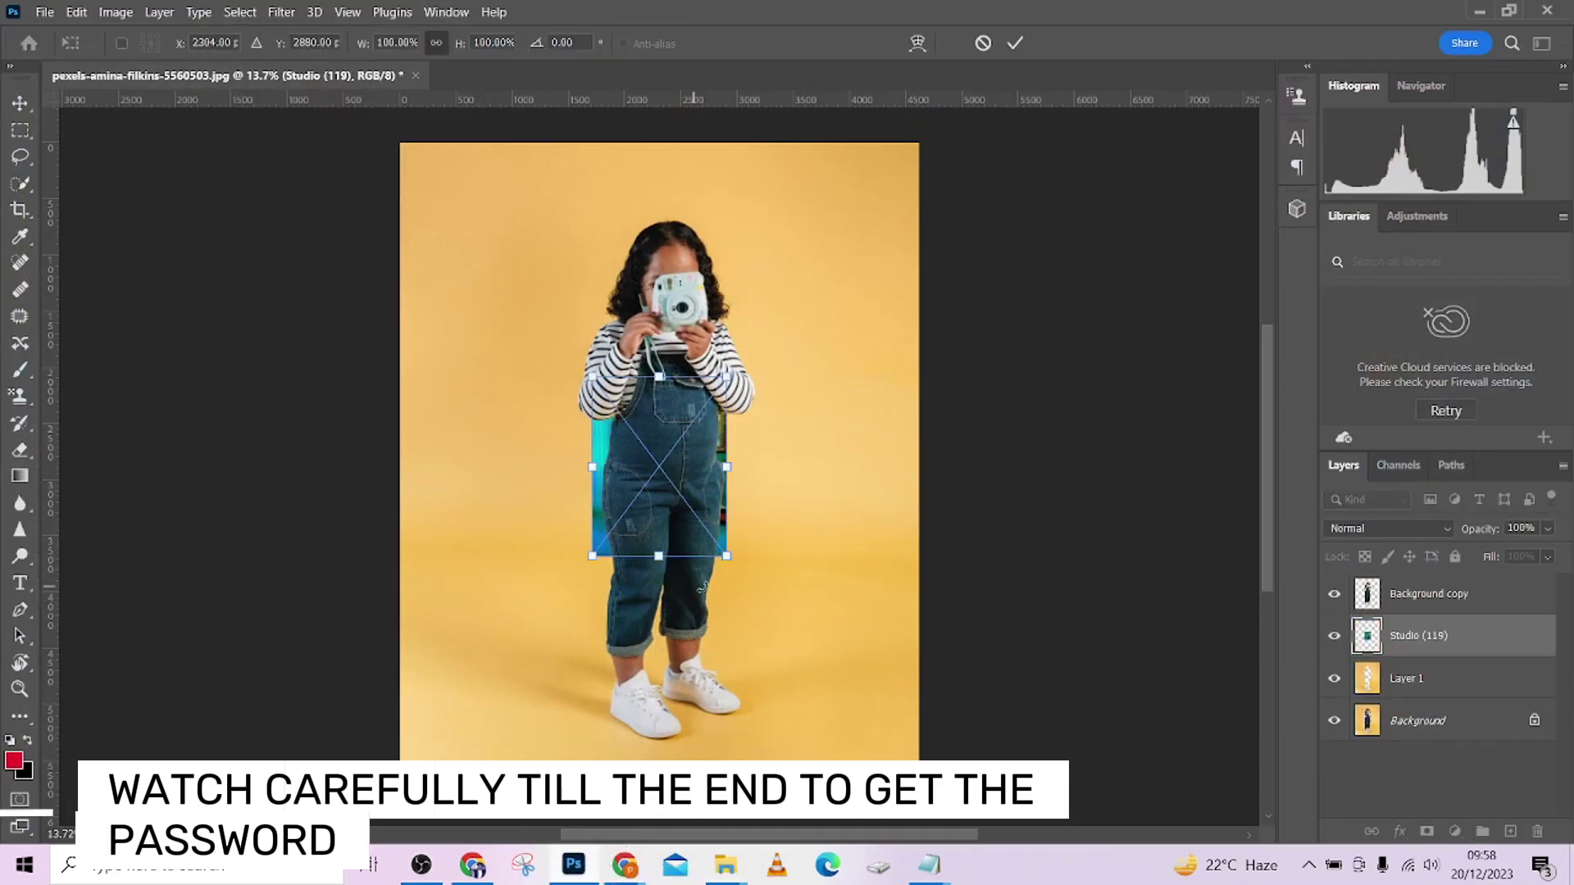
Scale the Studio (119) backdrop to about 536% and move it up and left.
{"action": "left_click_drag", "start_coordinate": [729, 469], "coordinate": [935, 473]}
{"action": "scroll", "coordinate": [935, 464], "scroll_direction": "down", "scroll_amount": 3}
{"action": "left_click_drag", "start_coordinate": [821, 572], "coordinate": [843, 478]}
{"action": "left_click_drag", "start_coordinate": [958, 683], "coordinate": [988, 717]}
{"action": "mouse_move", "coordinate": [781, 645]}
{"action": "left_mouse_down"}
{"action": "mouse_move", "coordinate": [785, 614]}
{"action": "mouse_move", "coordinate": [810, 633]}
{"action": "left_mouse_up"}
Flip the backdrop horizontally and back, nudge it into place, and commit the transform.
{"action": "right_click", "coordinate": [810, 632]}
{"action": "left_click", "coordinate": [917, 599]}
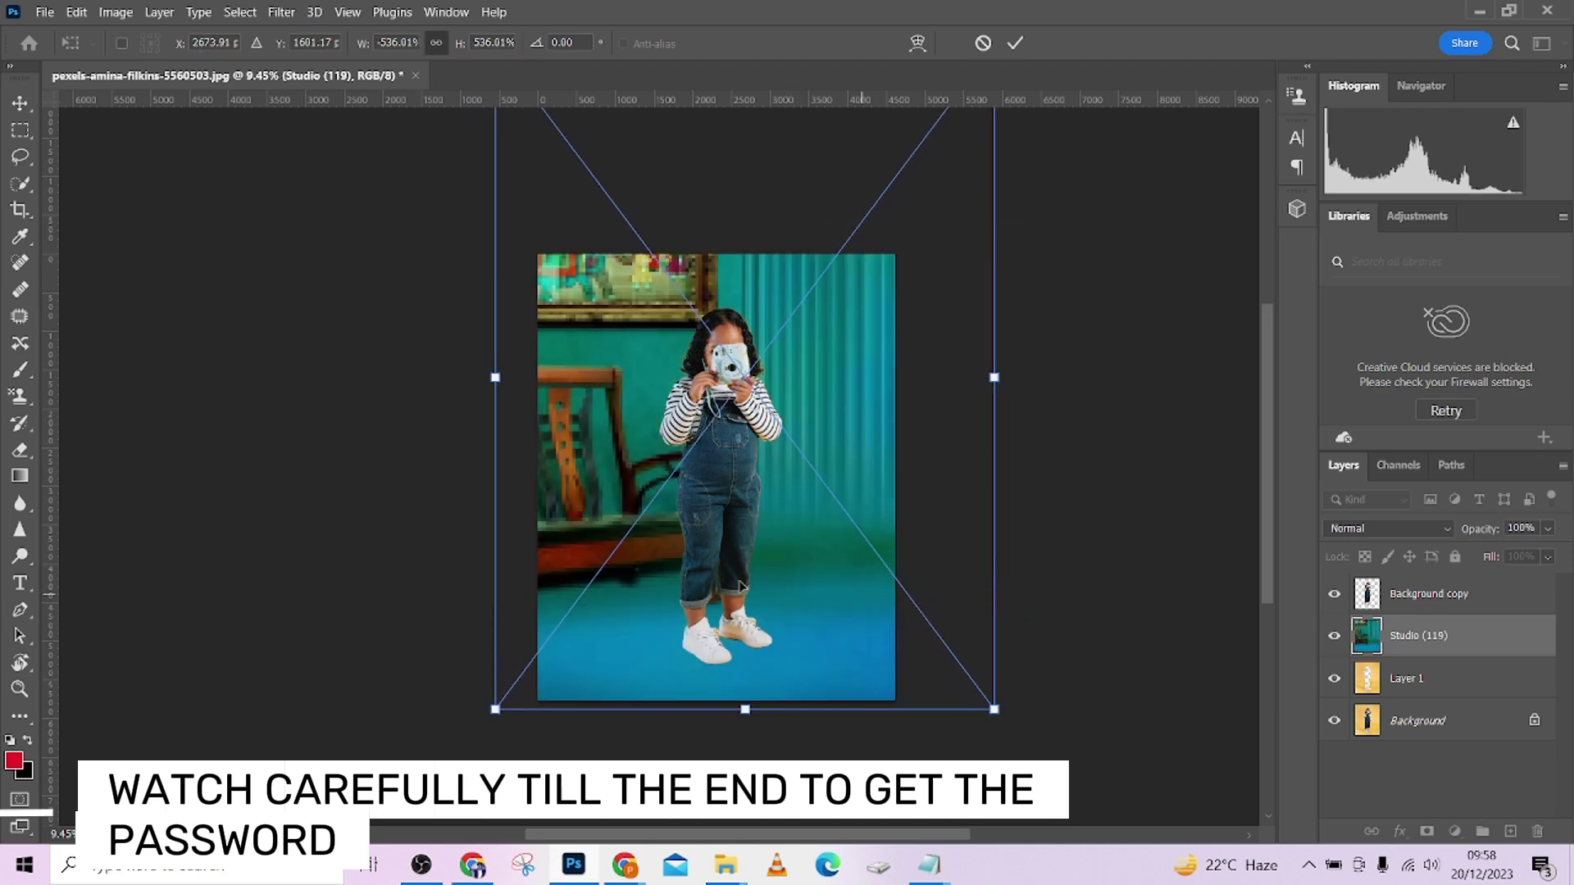
{"action": "left_click_drag", "start_coordinate": [780, 562], "coordinate": [742, 566]}
{"action": "right_click", "coordinate": [742, 565]}
{"action": "left_click", "coordinate": [800, 531]}
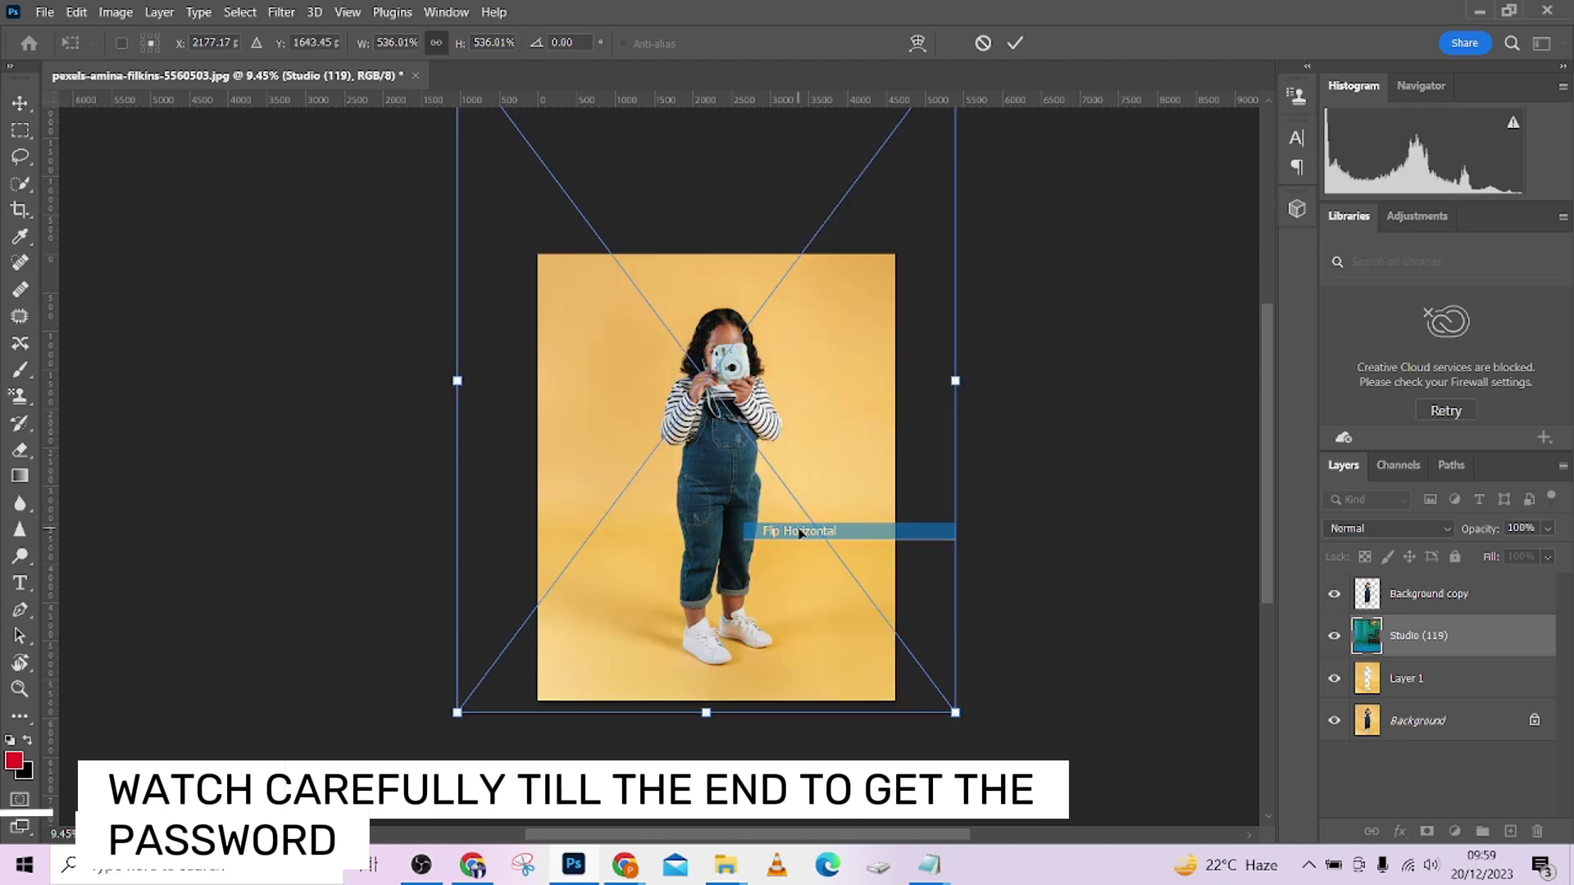
{"action": "left_click_drag", "start_coordinate": [769, 566], "coordinate": [796, 568]}
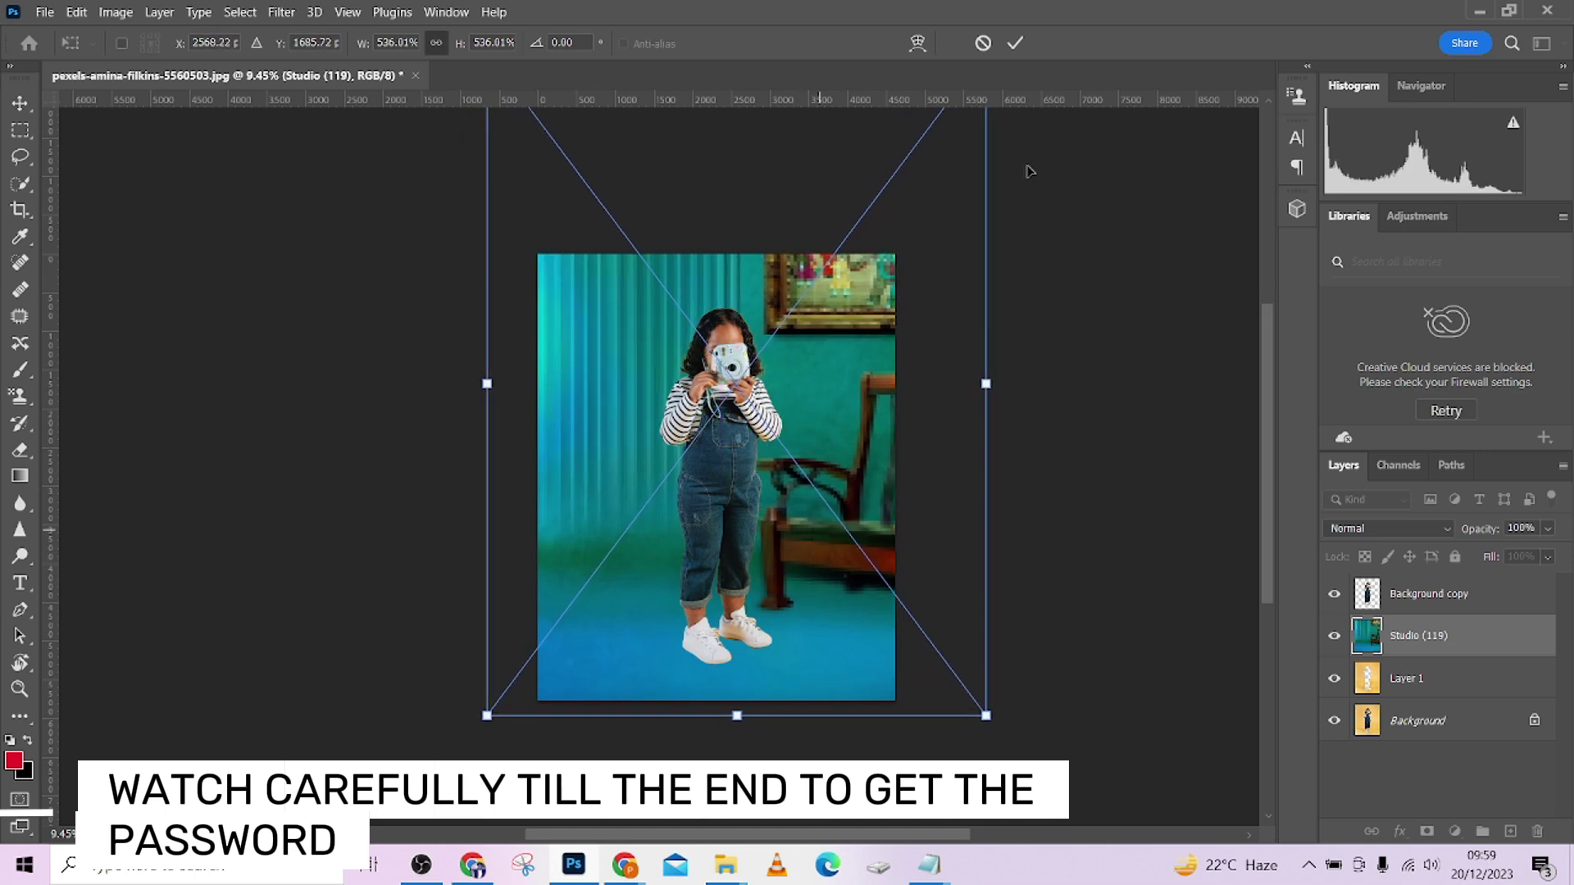
{"action": "left_click", "coordinate": [1014, 43]}
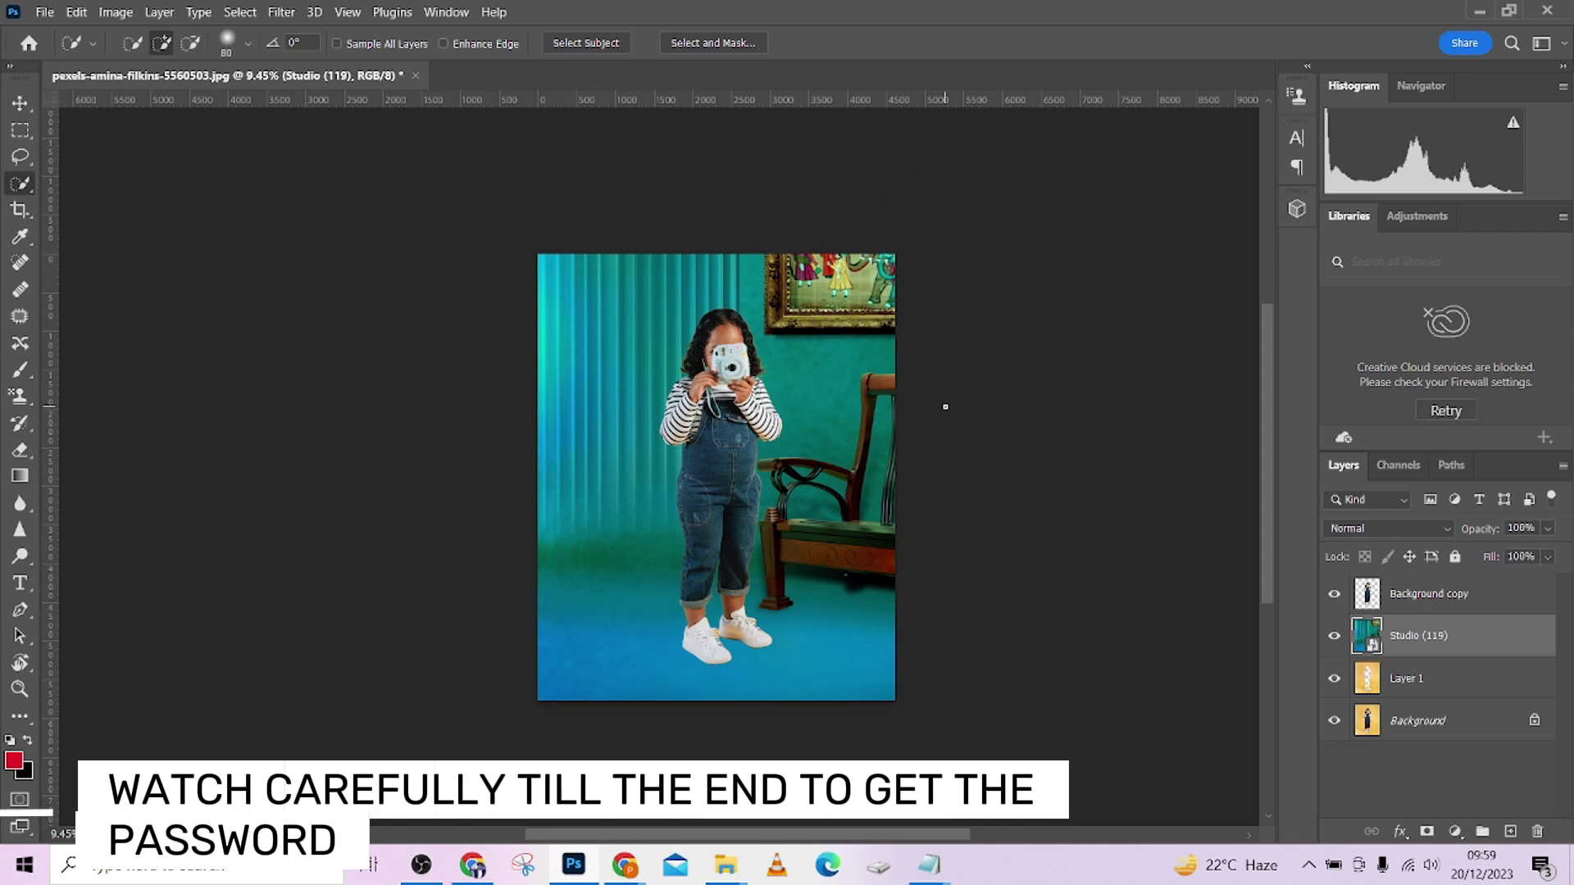
Try Soft Light, Linear Dodge, Color Dodge, Darker Color and Burn modes, settling on Multiply.
{"action": "left_click", "coordinate": [1416, 529]}
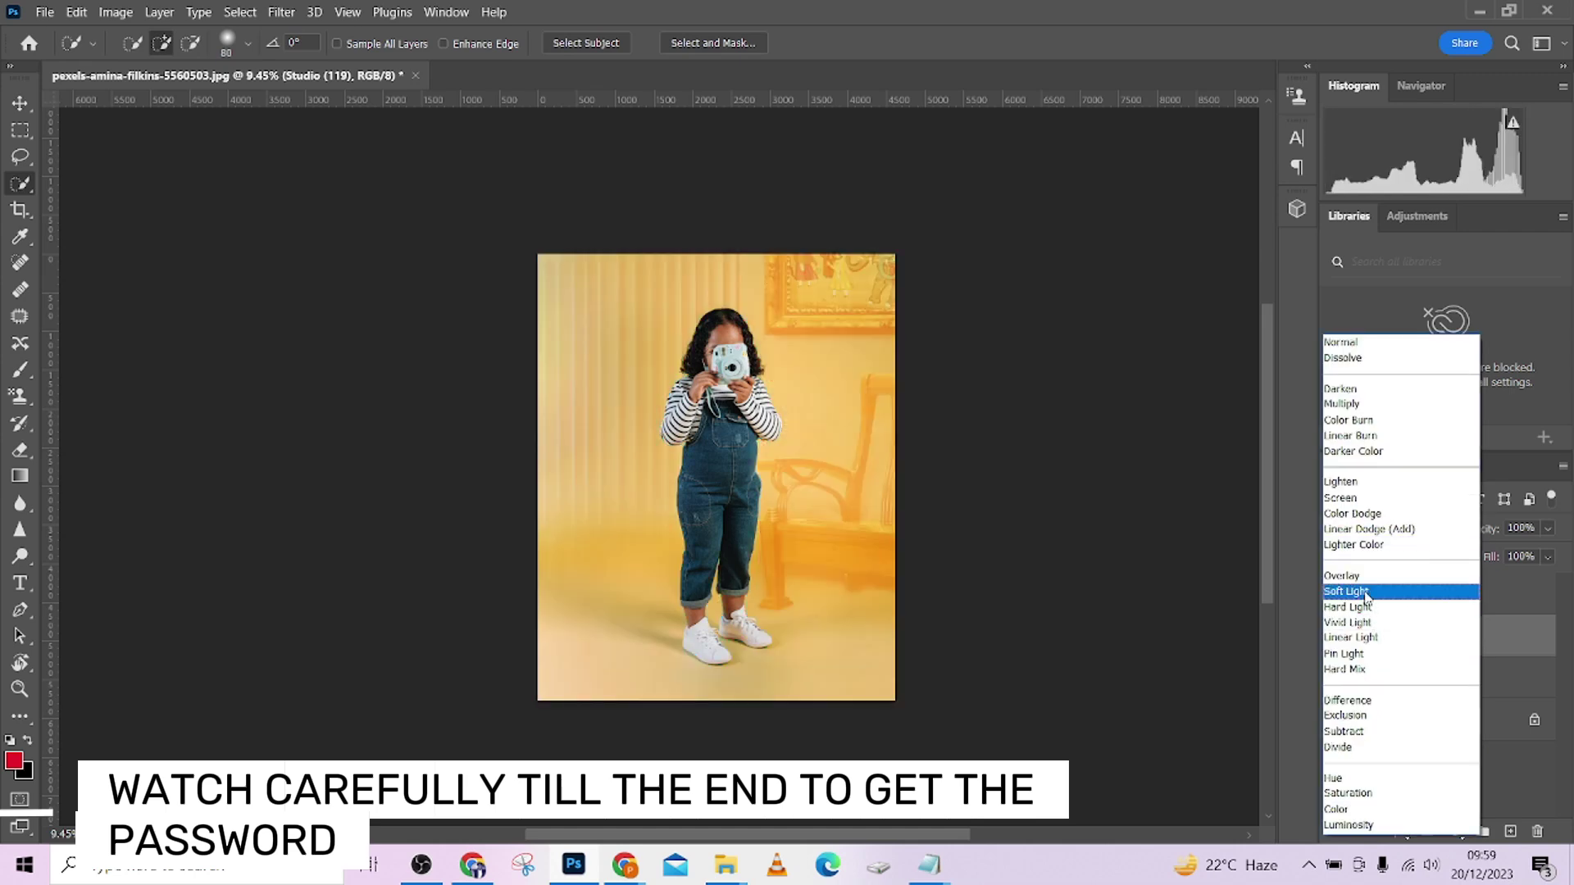
{"action": "left_click", "coordinate": [1367, 592]}
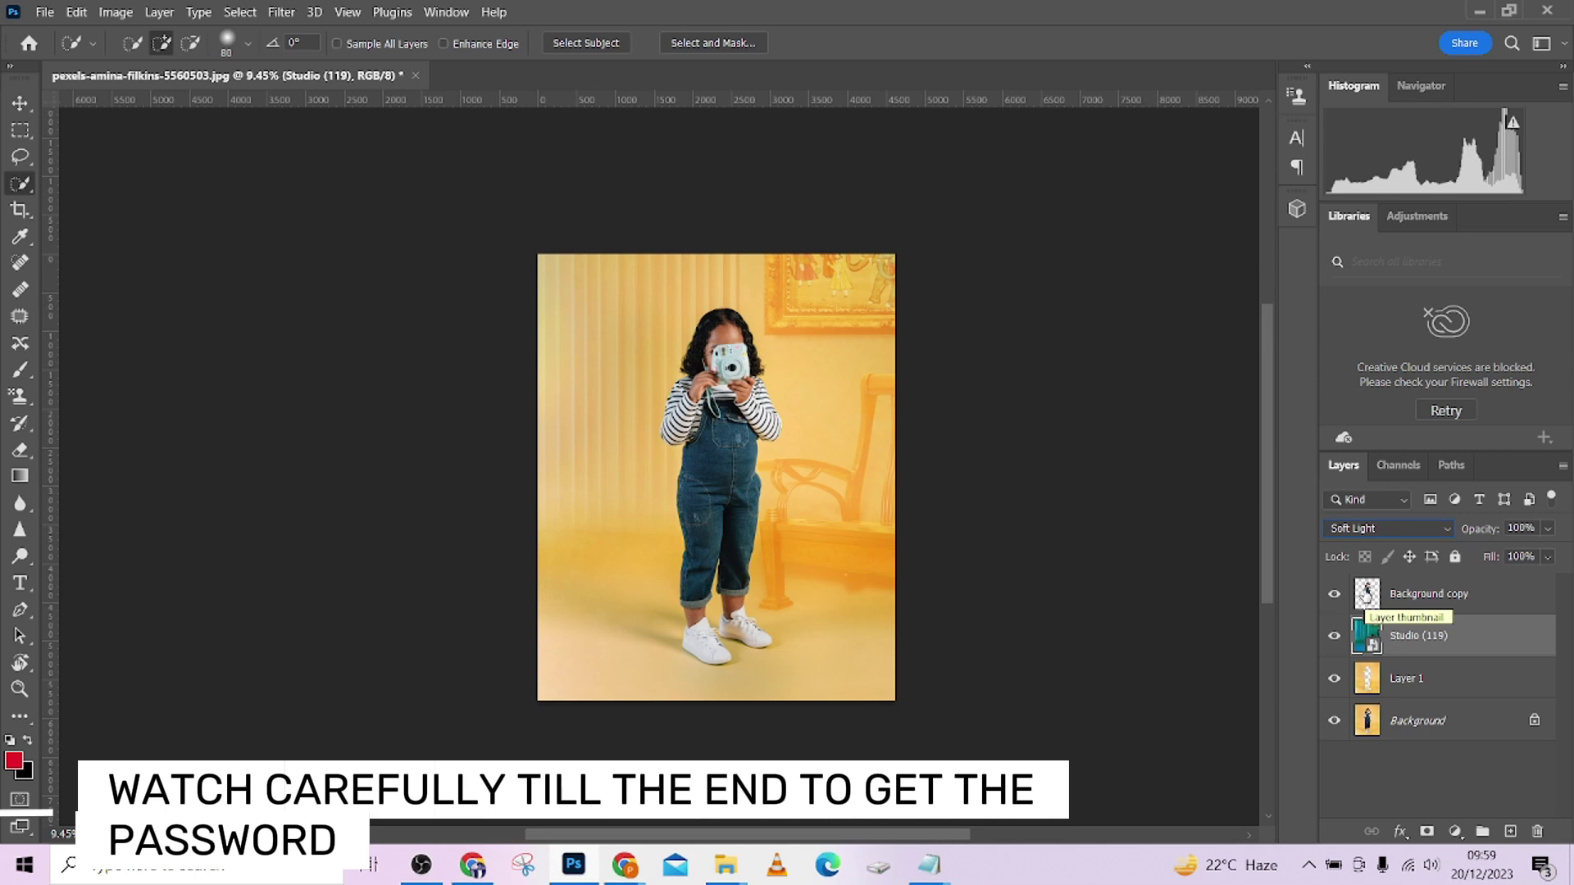
{"action": "key", "text": "shift+minus"}
{"action": "key", "text": "shift+minus"}
{"action": "key", "text": "shift+minus"}
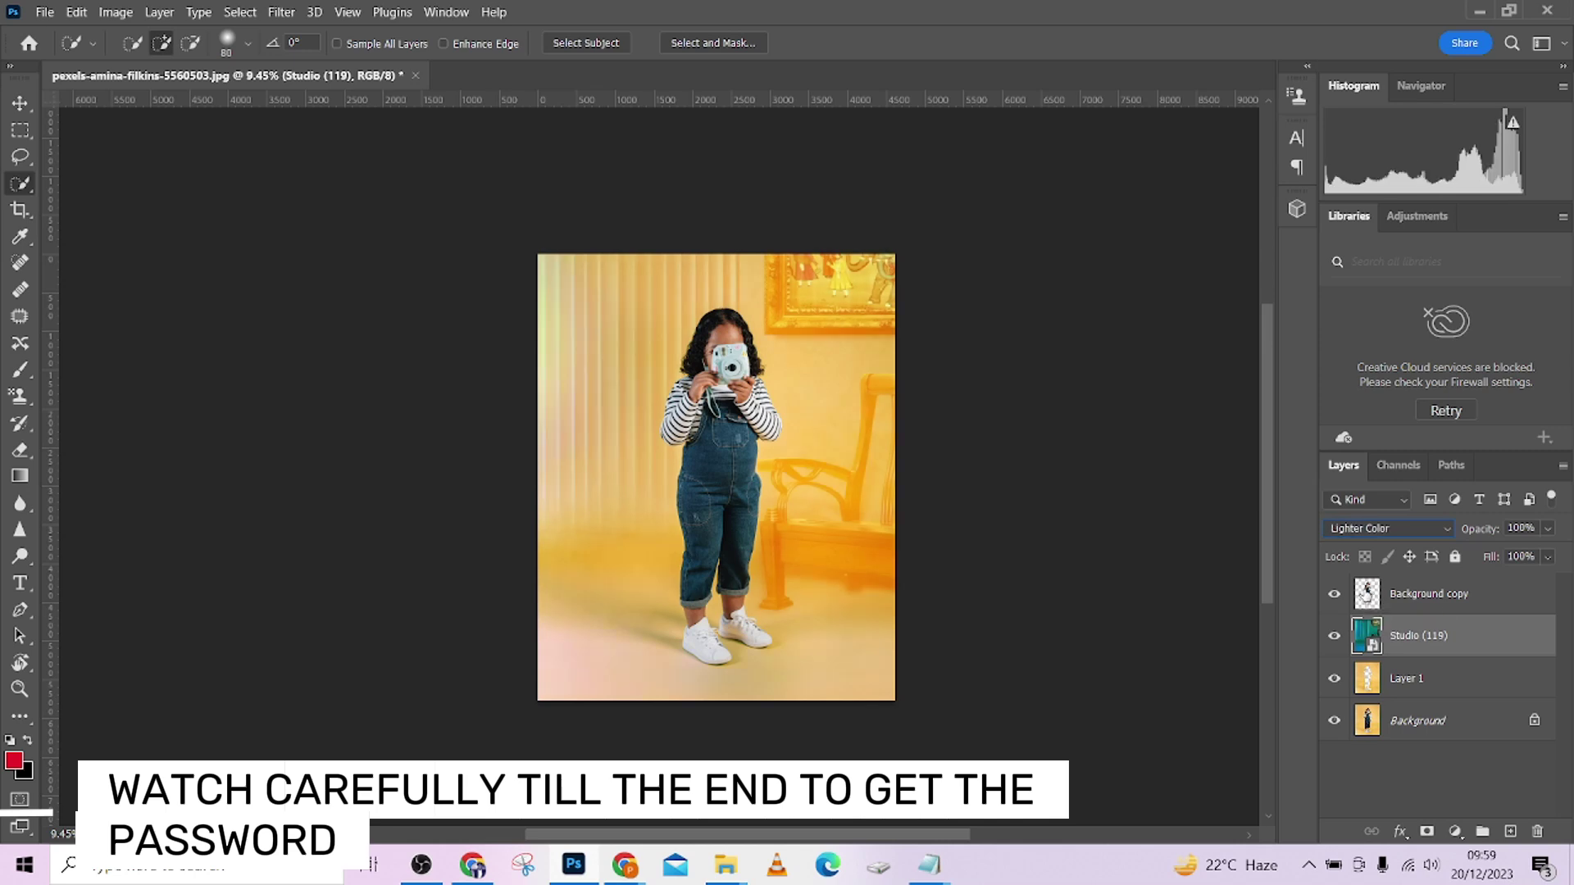
{"action": "key", "text": "shift+minus"}
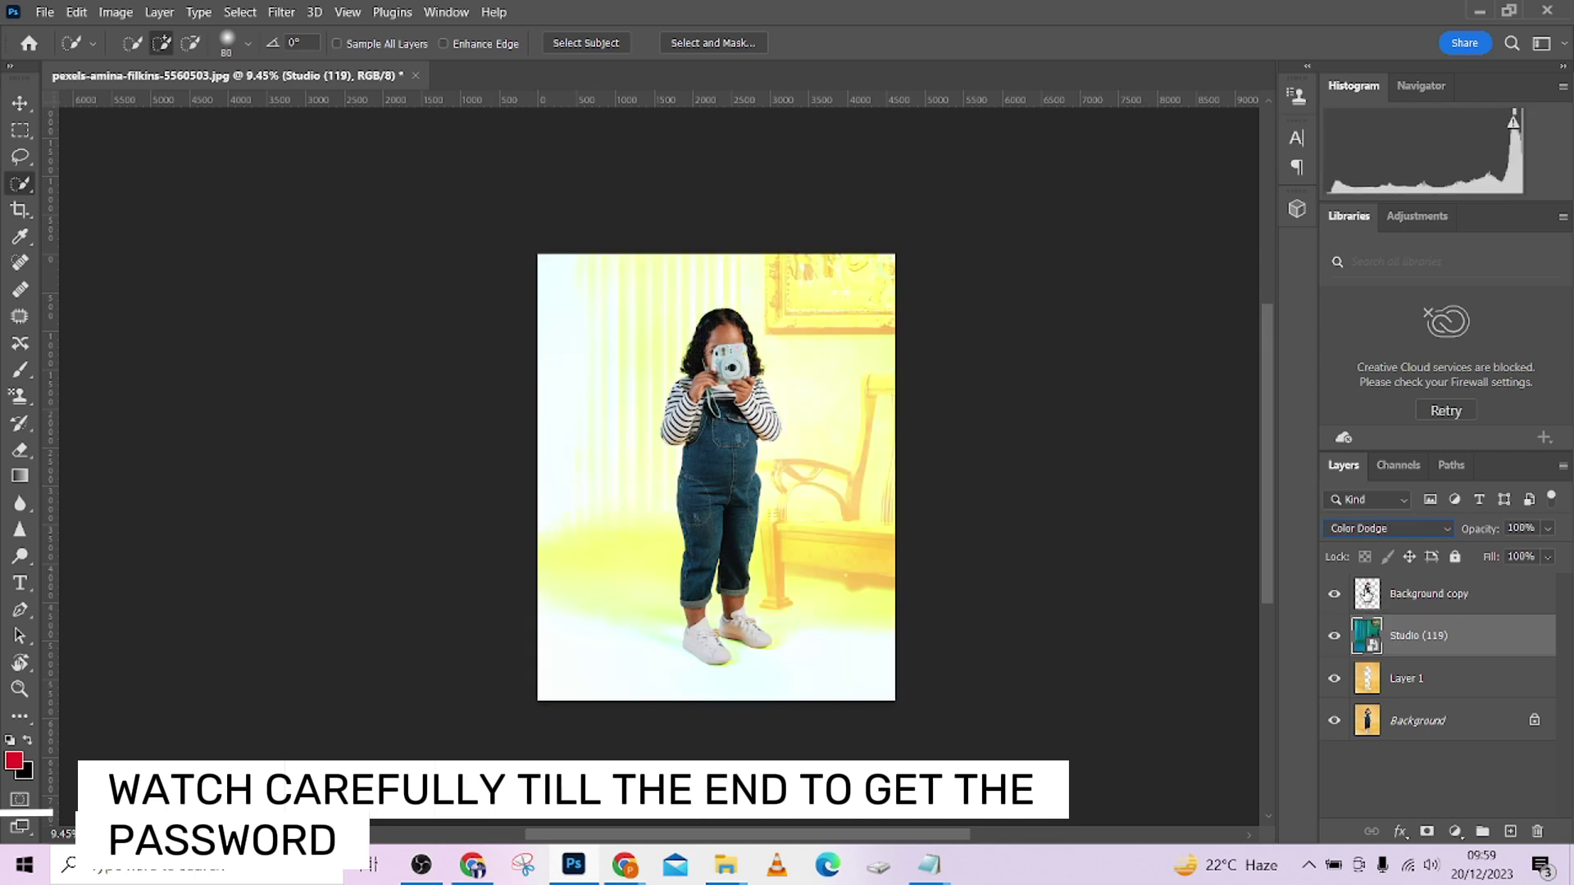
{"action": "key", "text": "shift+minus"}
{"action": "key", "text": "shift+minus"}
{"action": "key", "text": "shift+minus"}
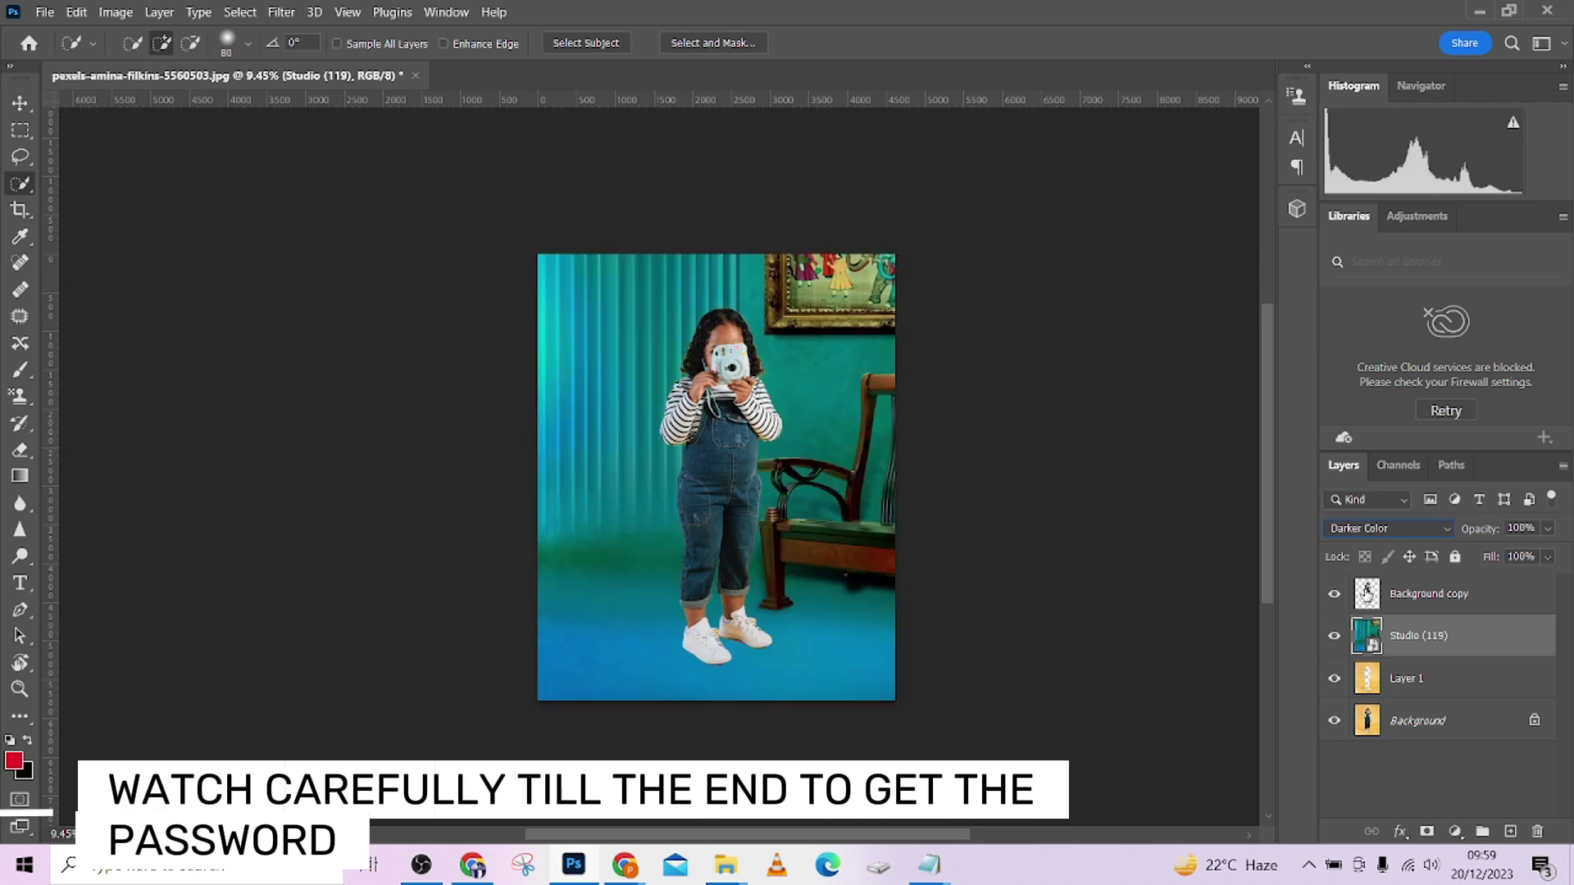
{"action": "key", "text": "shift+minus"}
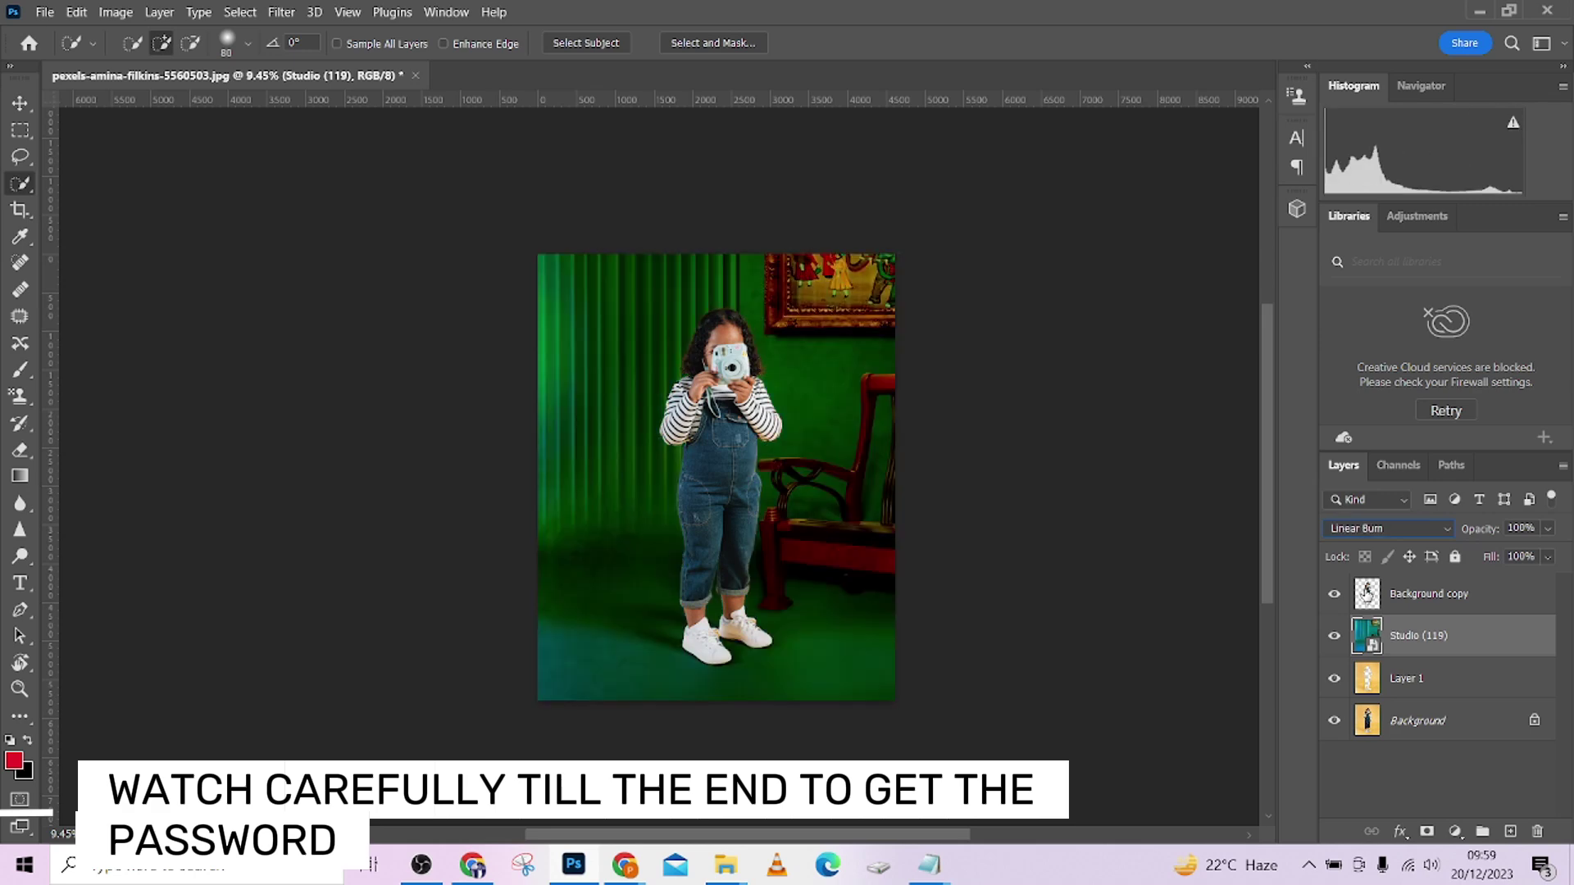
{"action": "key", "text": "shift+minus"}
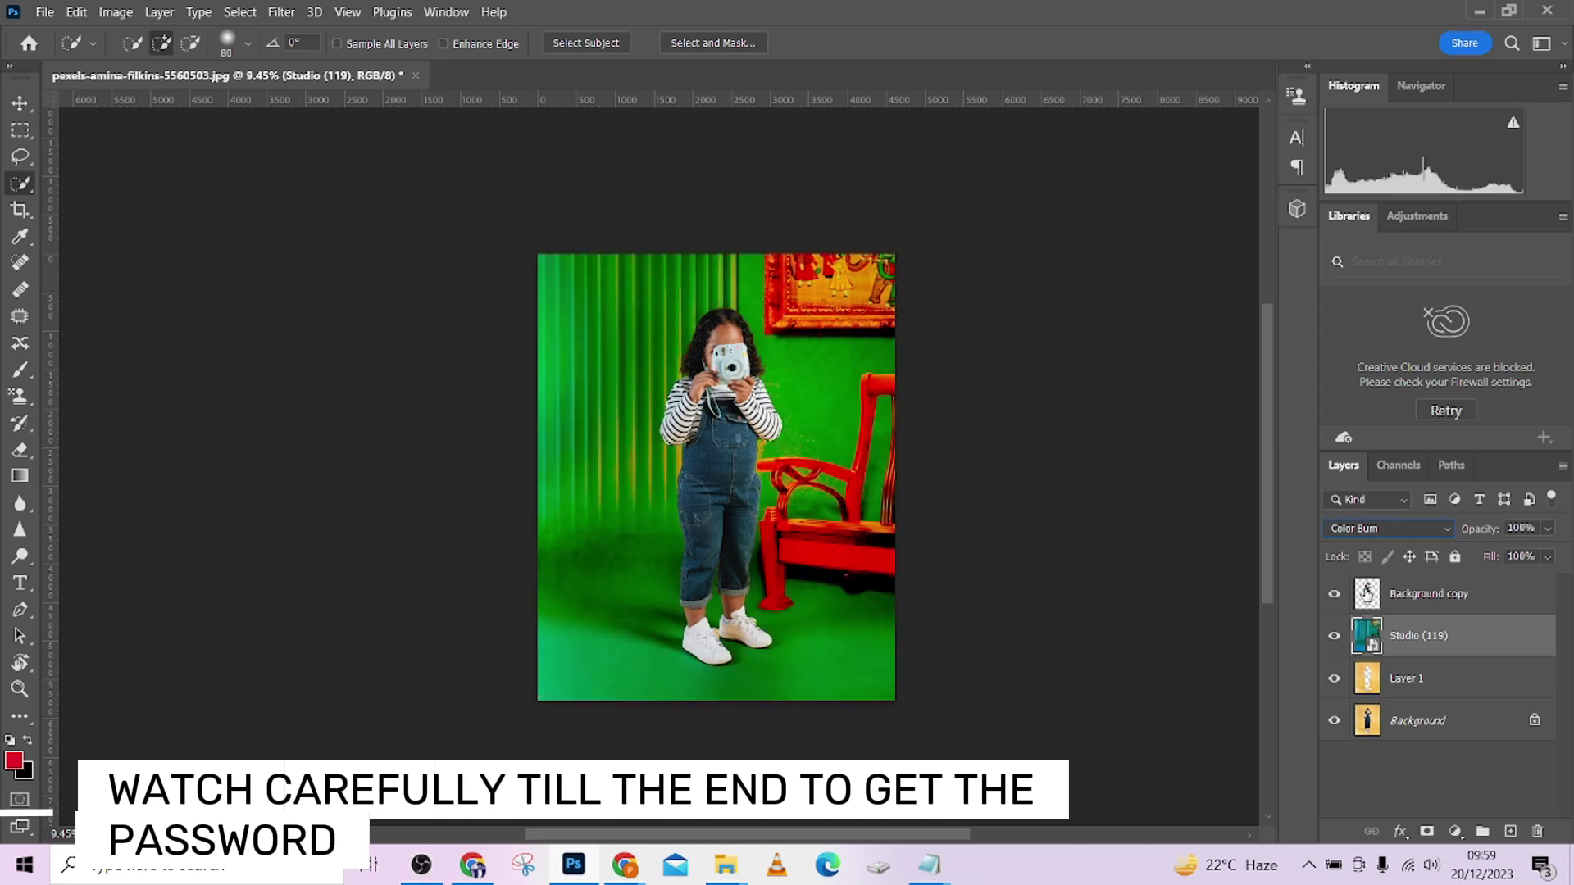
{"action": "key", "text": "Up"}
{"action": "key", "text": "Up"}
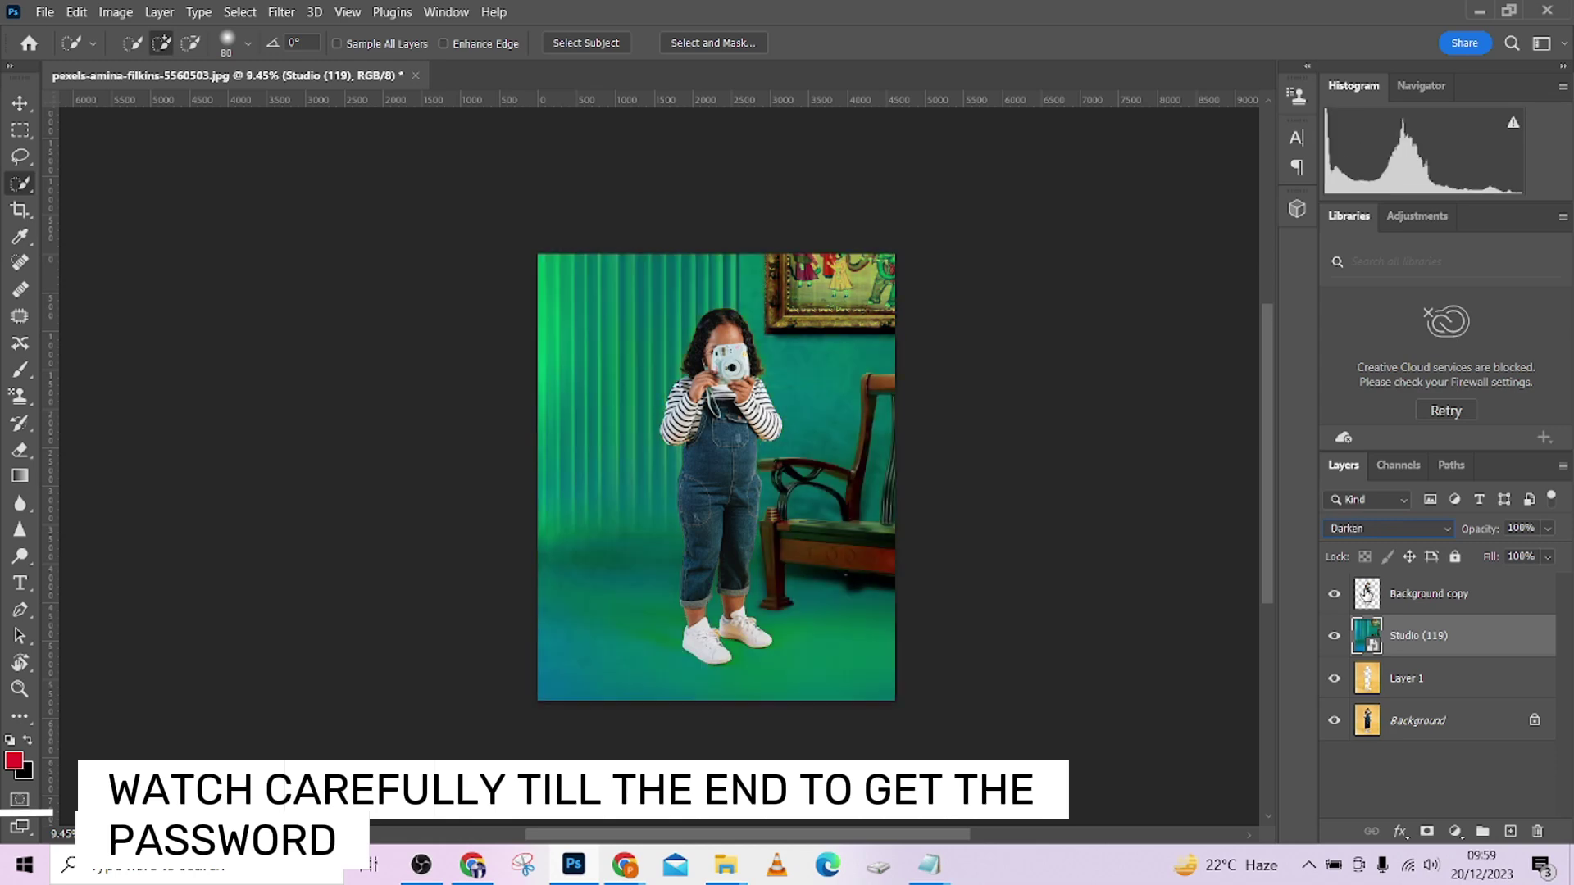
{"action": "key", "text": "Down"}
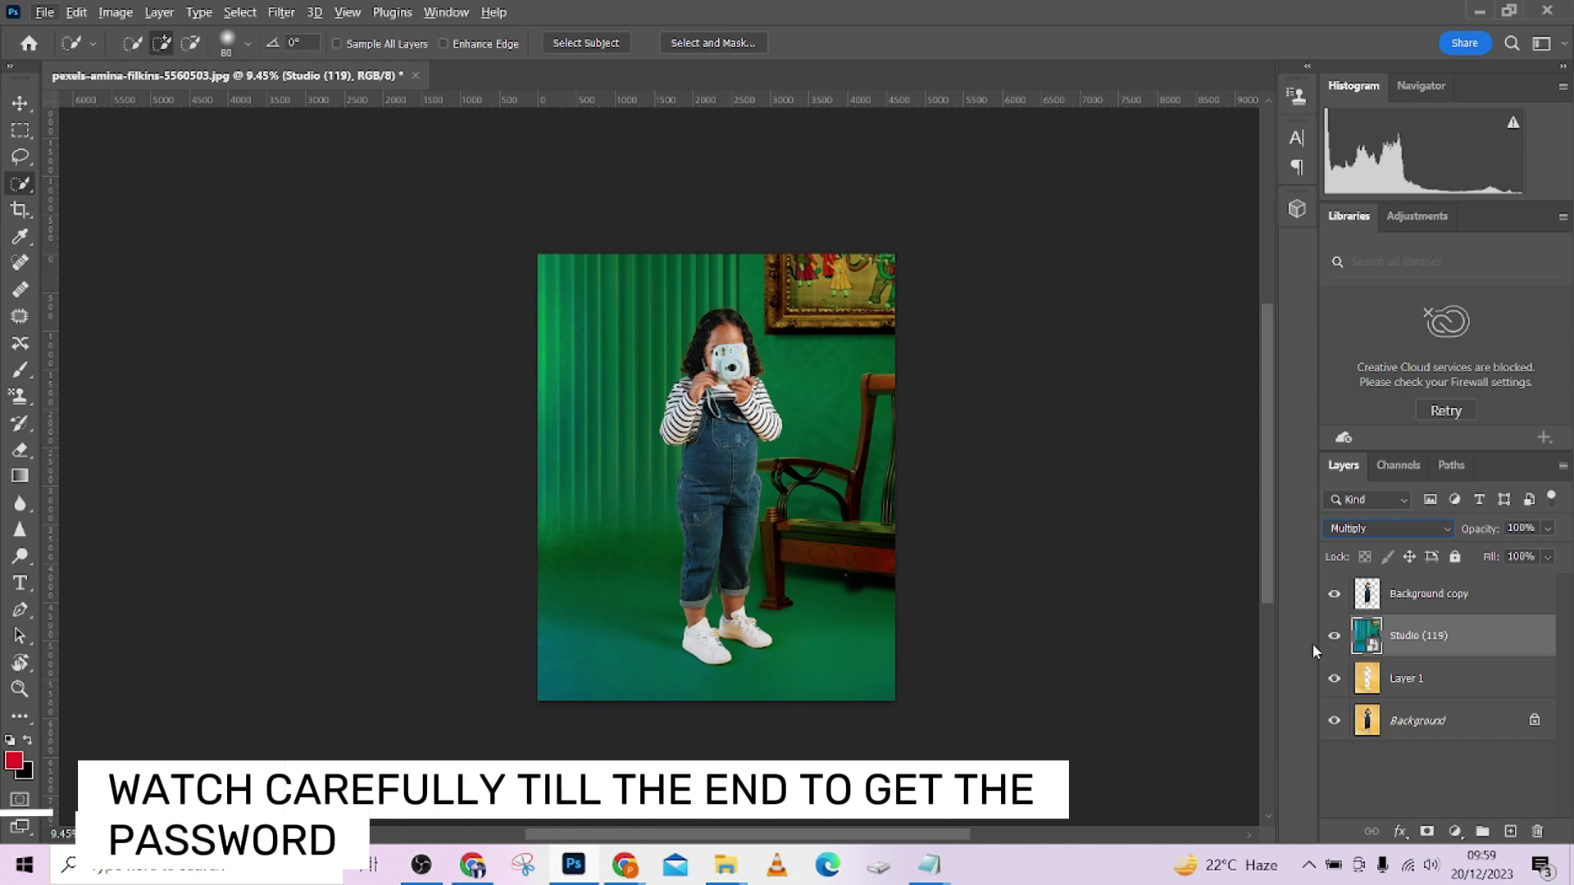
Add a layer mask to Layer 1 and paint out its bottom-left floor with a 1014 px brush.
{"action": "left_click", "coordinate": [1335, 686]}
{"action": "left_click", "coordinate": [1490, 694]}
{"action": "left_click", "coordinate": [1426, 831]}
{"action": "key", "text": "b"}
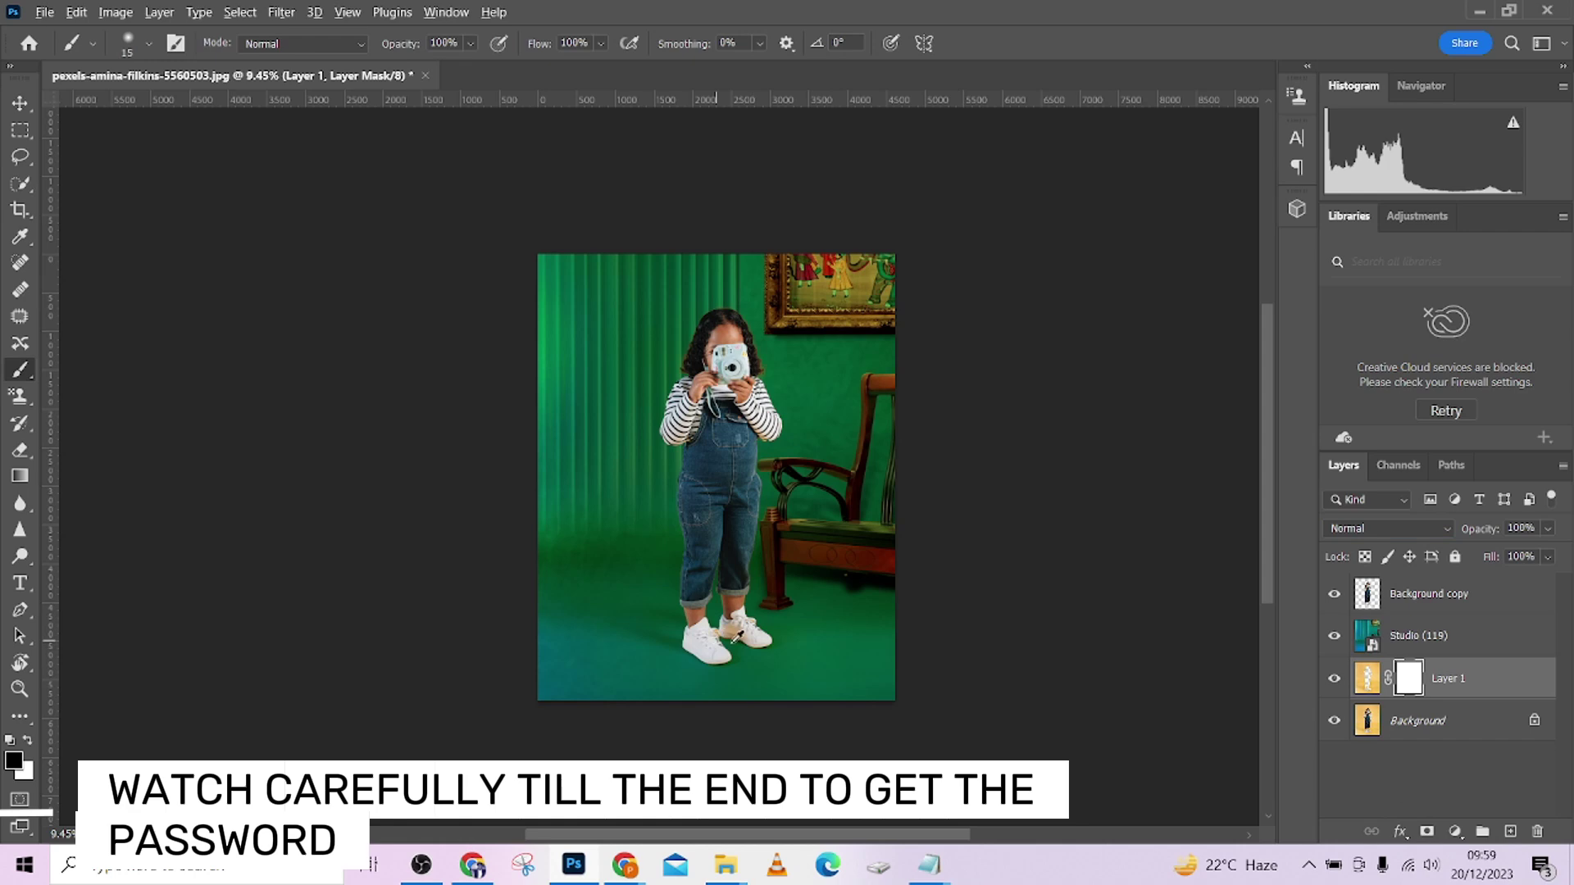
{"action": "left_click_drag", "start_coordinate": [742, 635], "coordinate": [828, 635]}
{"action": "mouse_move", "coordinate": [570, 608]}
{"action": "left_mouse_down"}
{"action": "mouse_move", "coordinate": [716, 634]}
{"action": "mouse_move", "coordinate": [678, 635]}
{"action": "left_mouse_up"}
Test Soft Light on Layer 1, toggle its mask to compare, then return it to Normal.
{"action": "left_click", "coordinate": [1336, 529]}
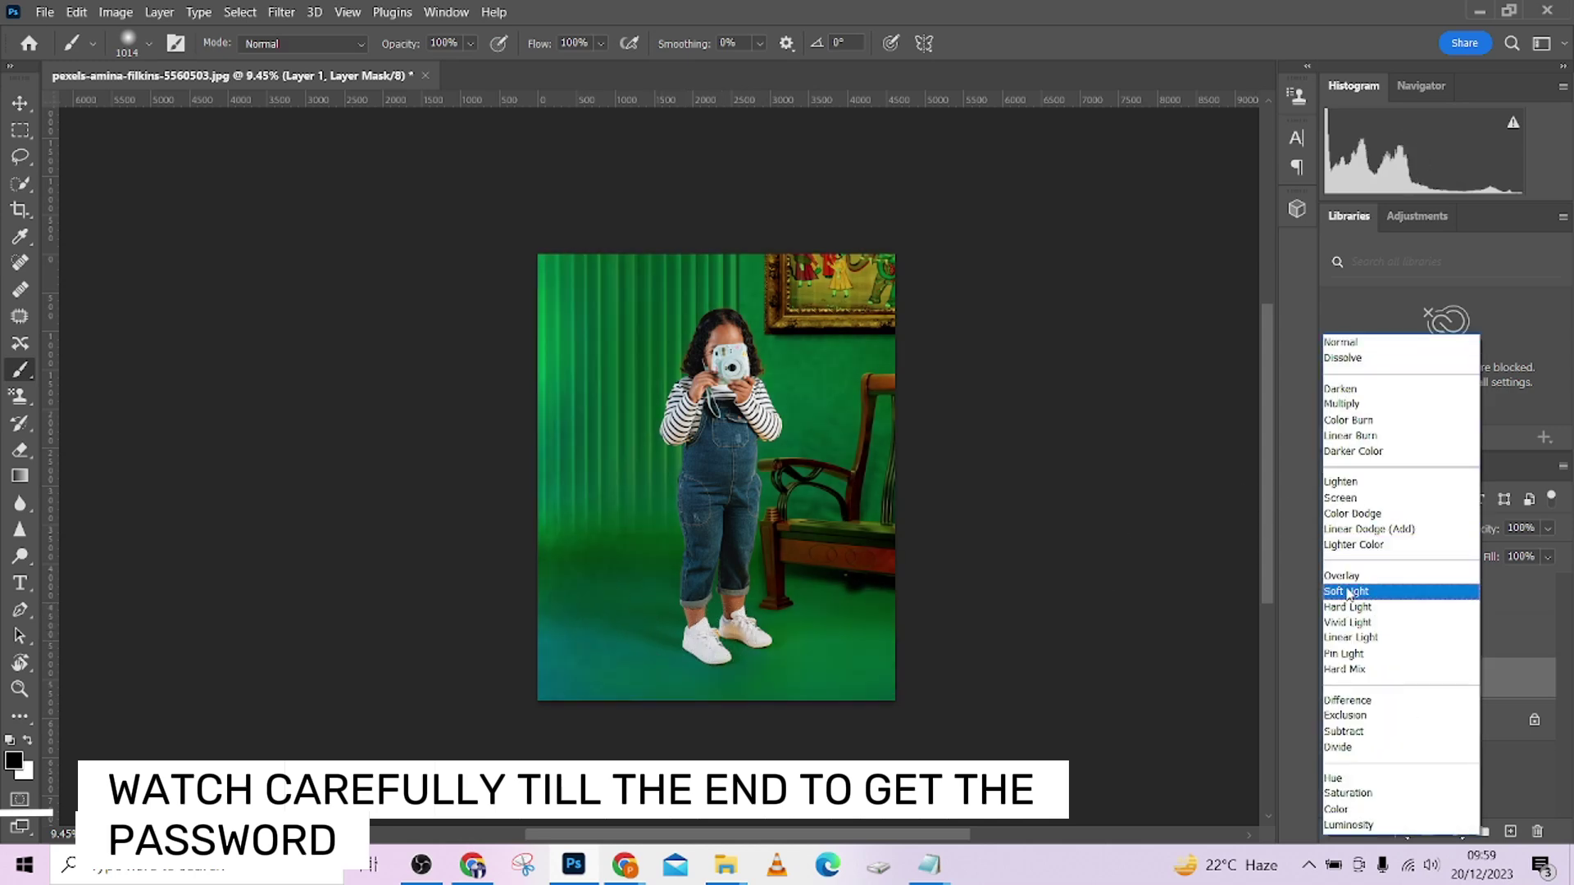
{"action": "left_click", "coordinate": [1348, 591]}
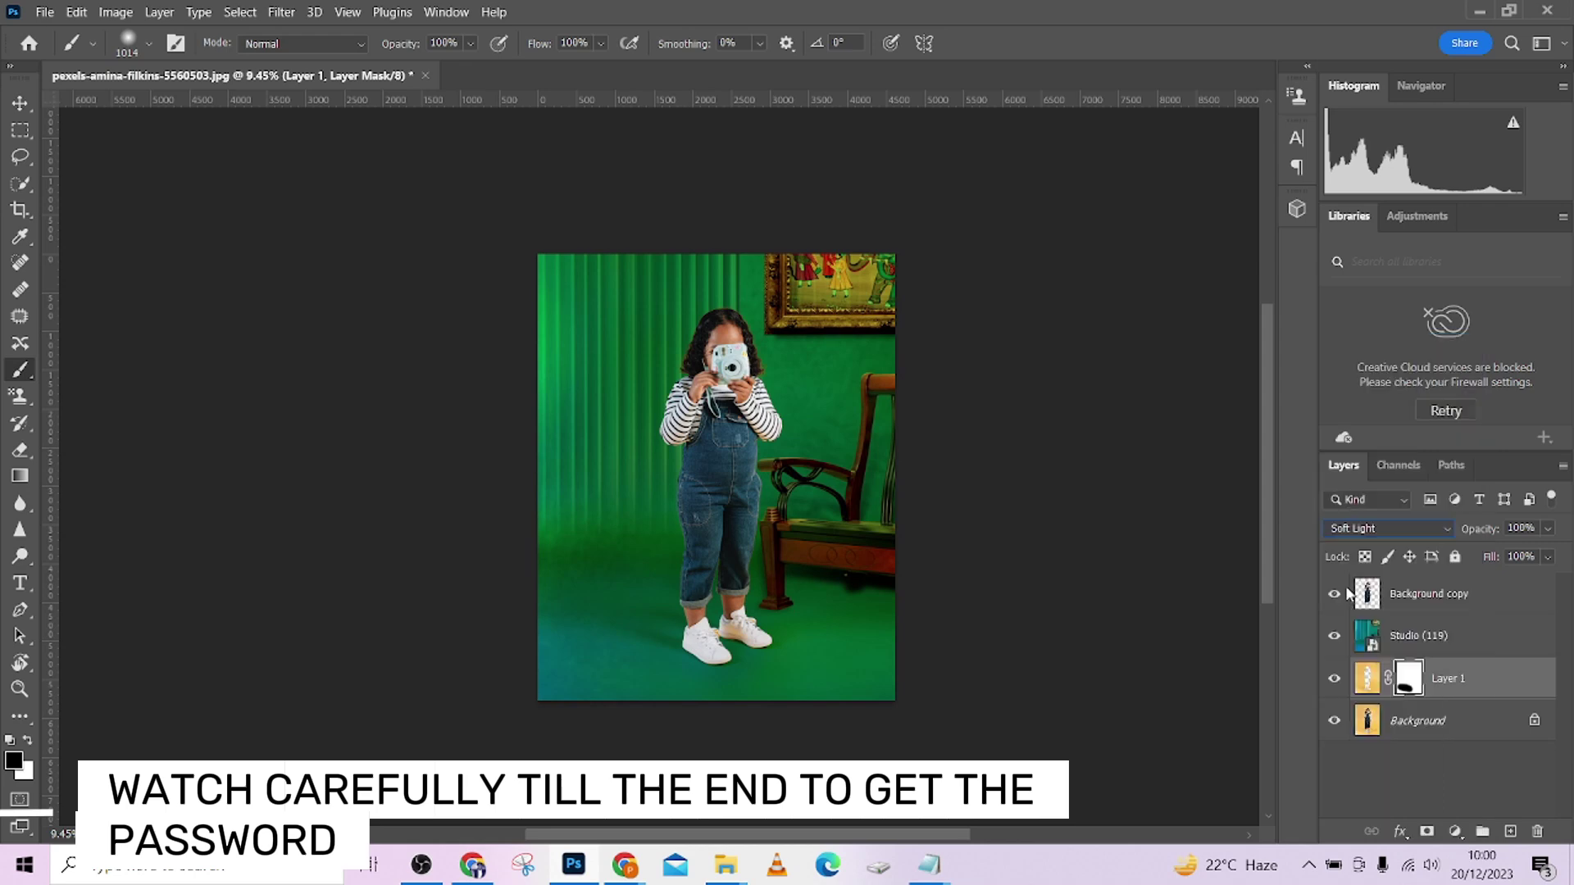
{"action": "left_click", "coordinate": [1409, 687], "text": "shift"}
{"action": "left_click", "coordinate": [1409, 687], "text": "shift"}
{"action": "left_click", "coordinate": [1408, 687], "text": "shift"}
{"action": "left_click", "coordinate": [1409, 687], "text": "shift"}
{"action": "left_click", "coordinate": [1364, 532]}
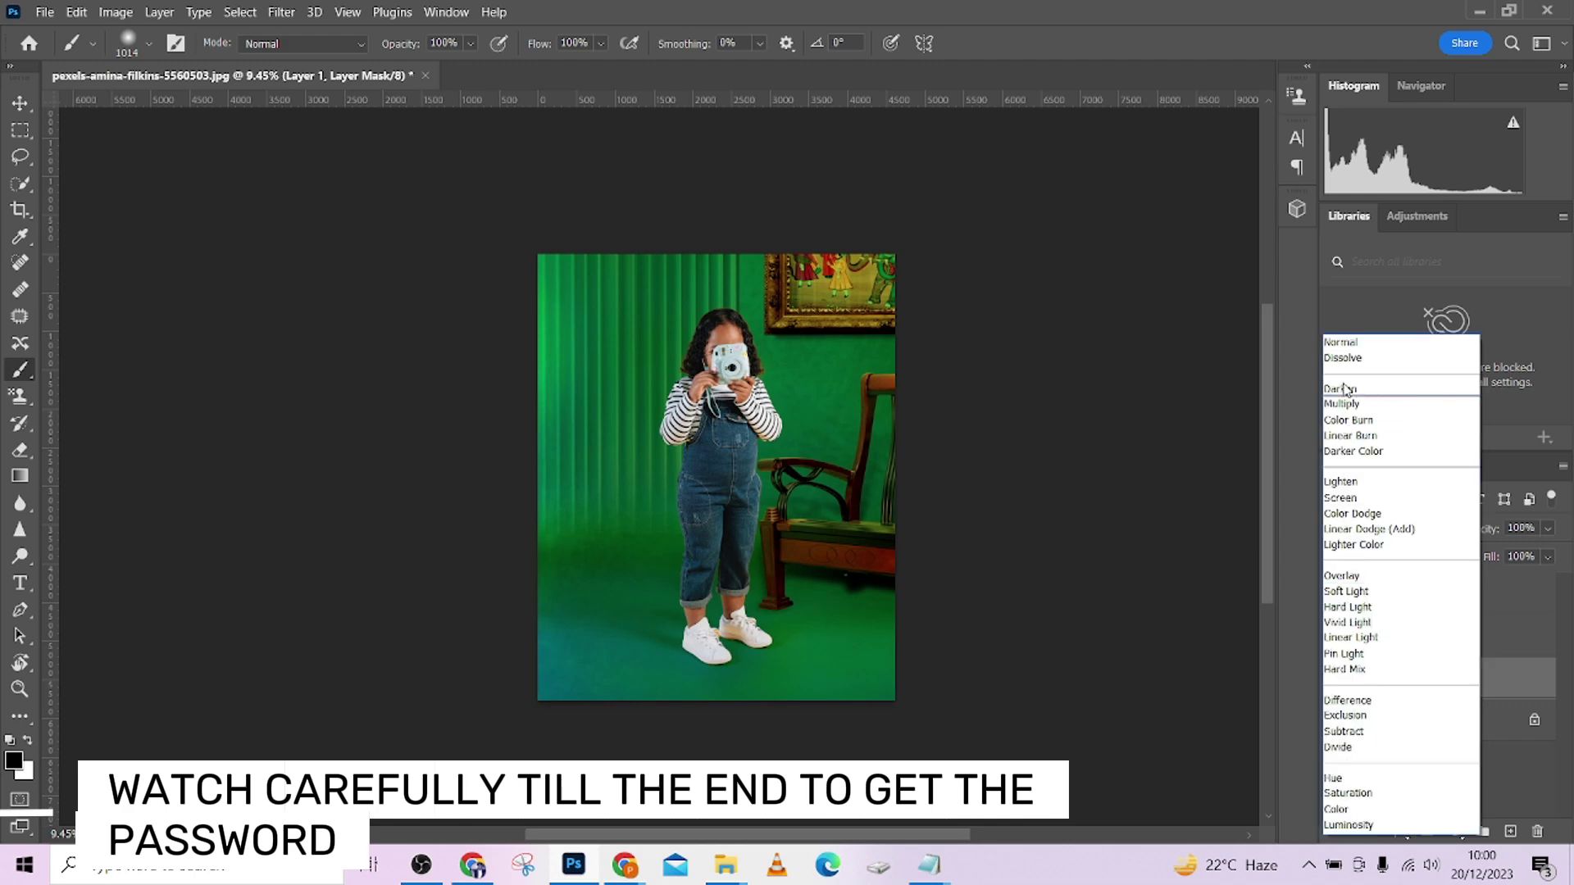
{"action": "left_click", "coordinate": [1343, 341]}
Set the Studio (119) layer to Multiply at 78% opacity after trying Soft Light.
{"action": "left_click", "coordinate": [1451, 648]}
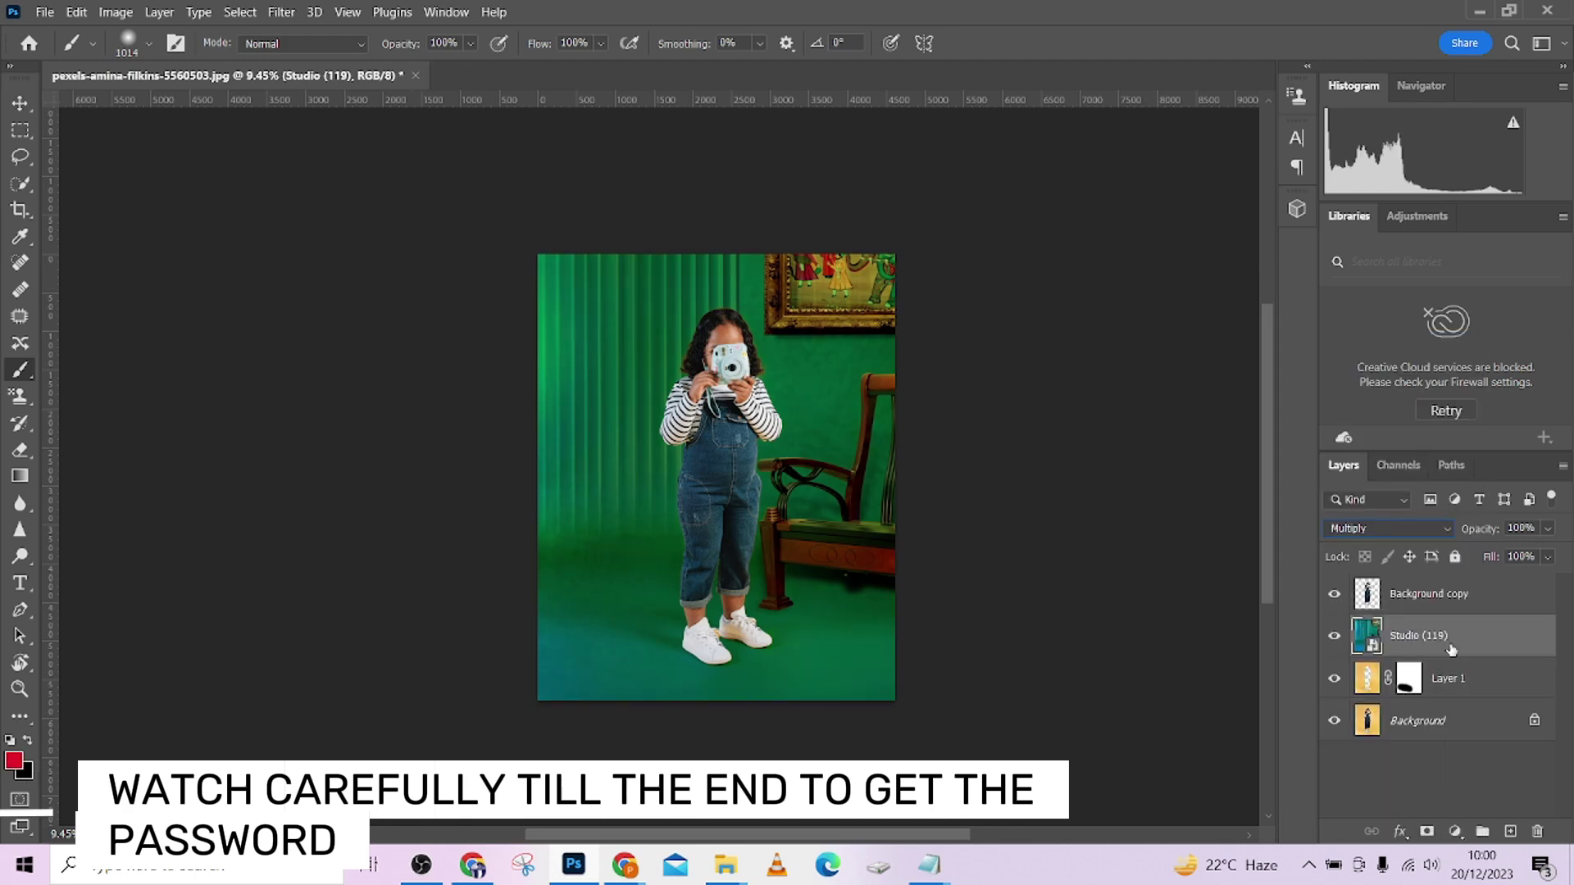
{"action": "left_click", "coordinate": [1375, 524]}
{"action": "left_click", "coordinate": [1351, 598]}
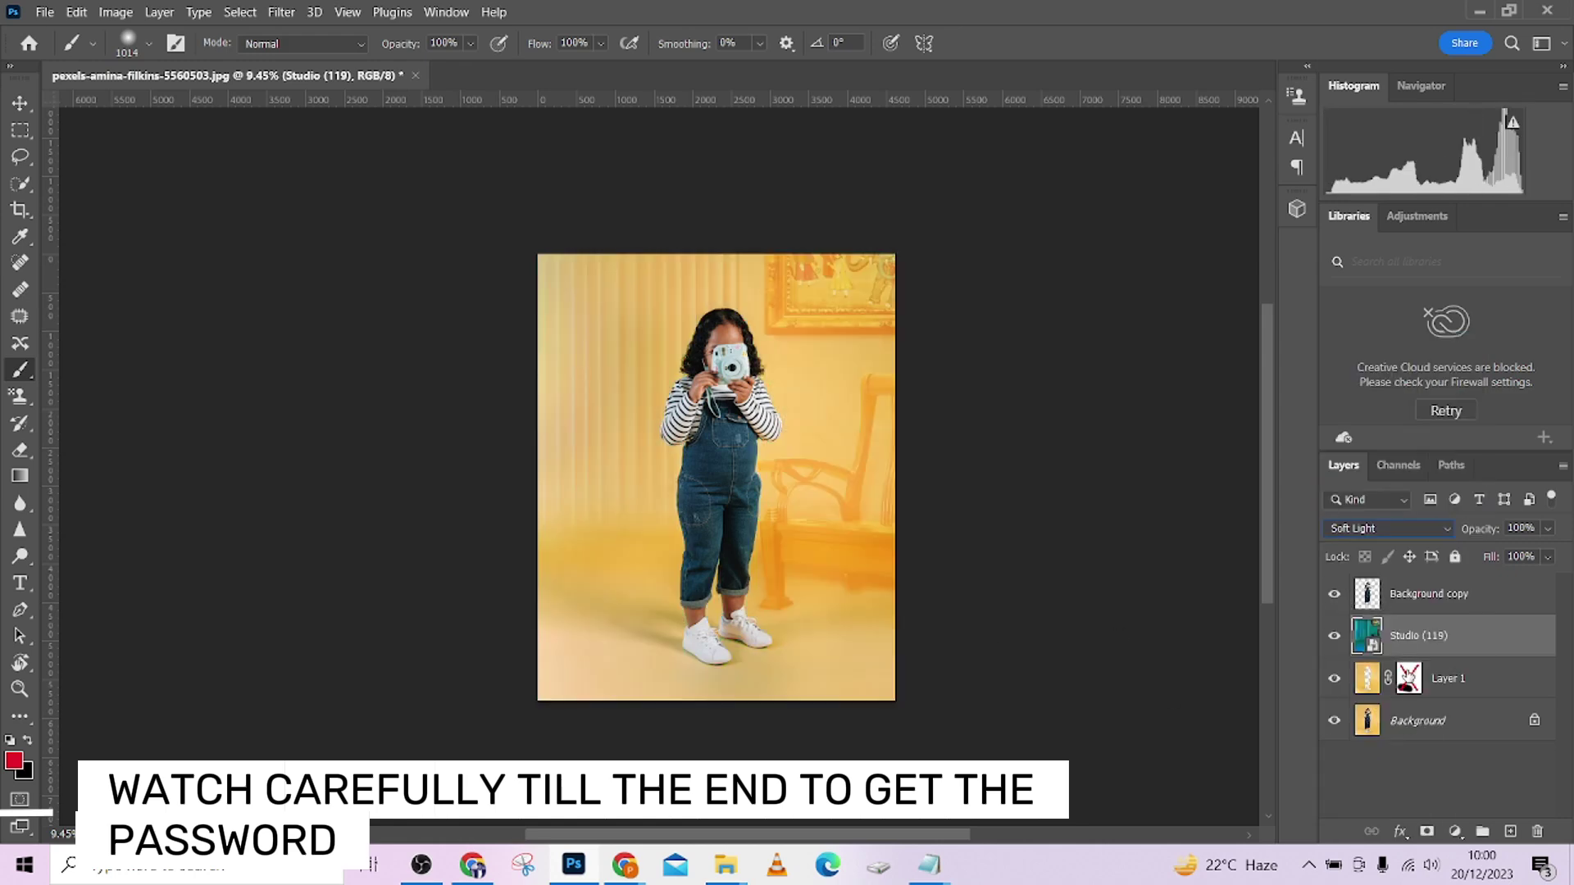
{"action": "left_click", "coordinate": [1407, 682], "text": "shift"}
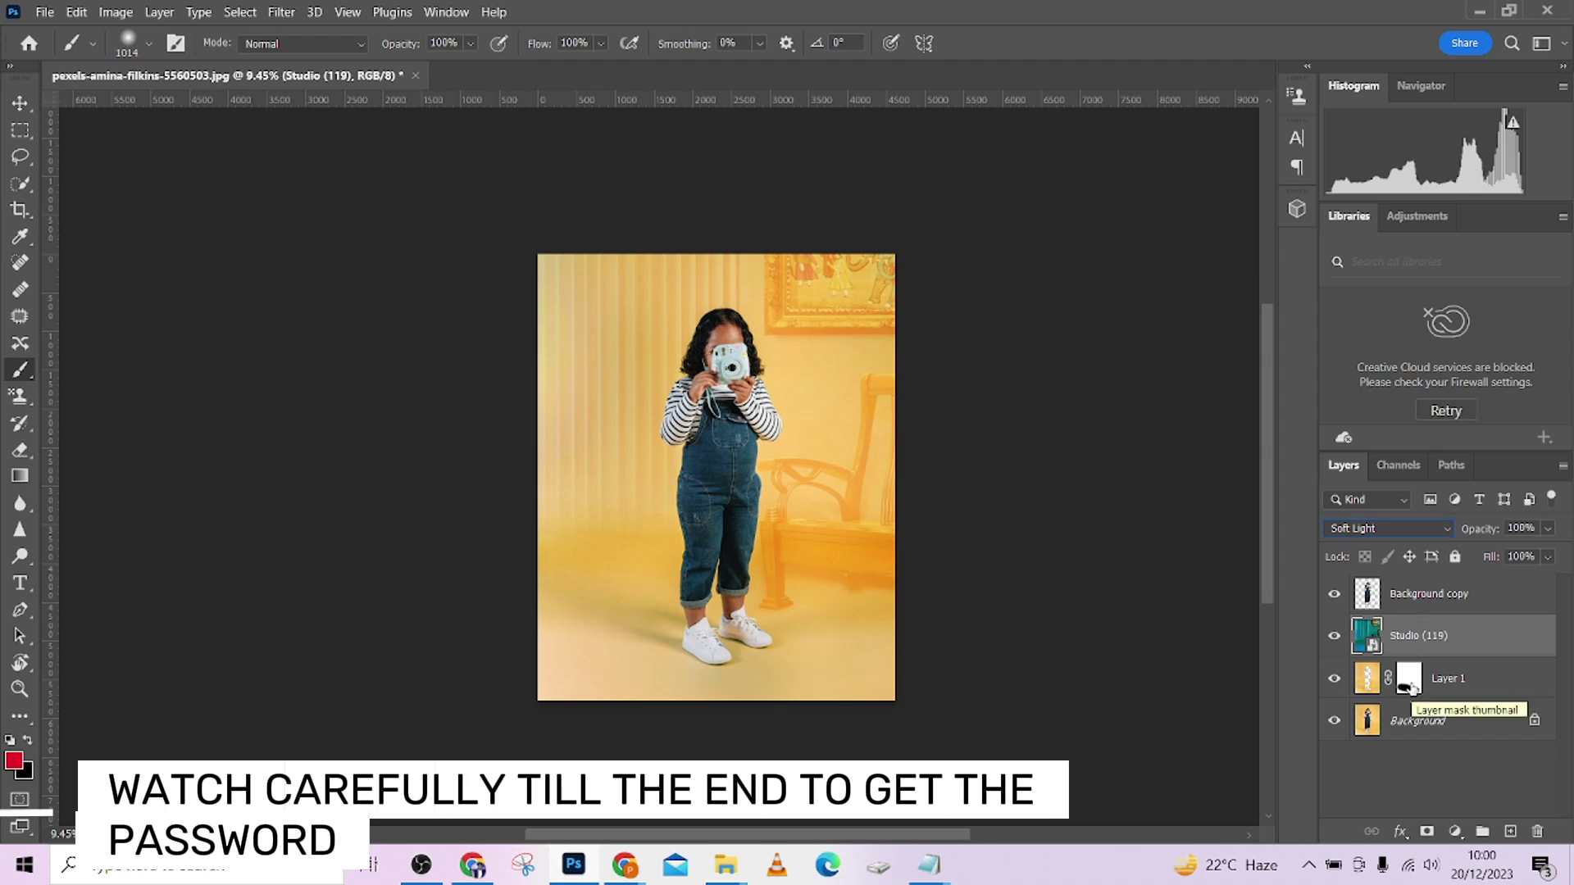
{"action": "left_click", "coordinate": [1370, 528]}
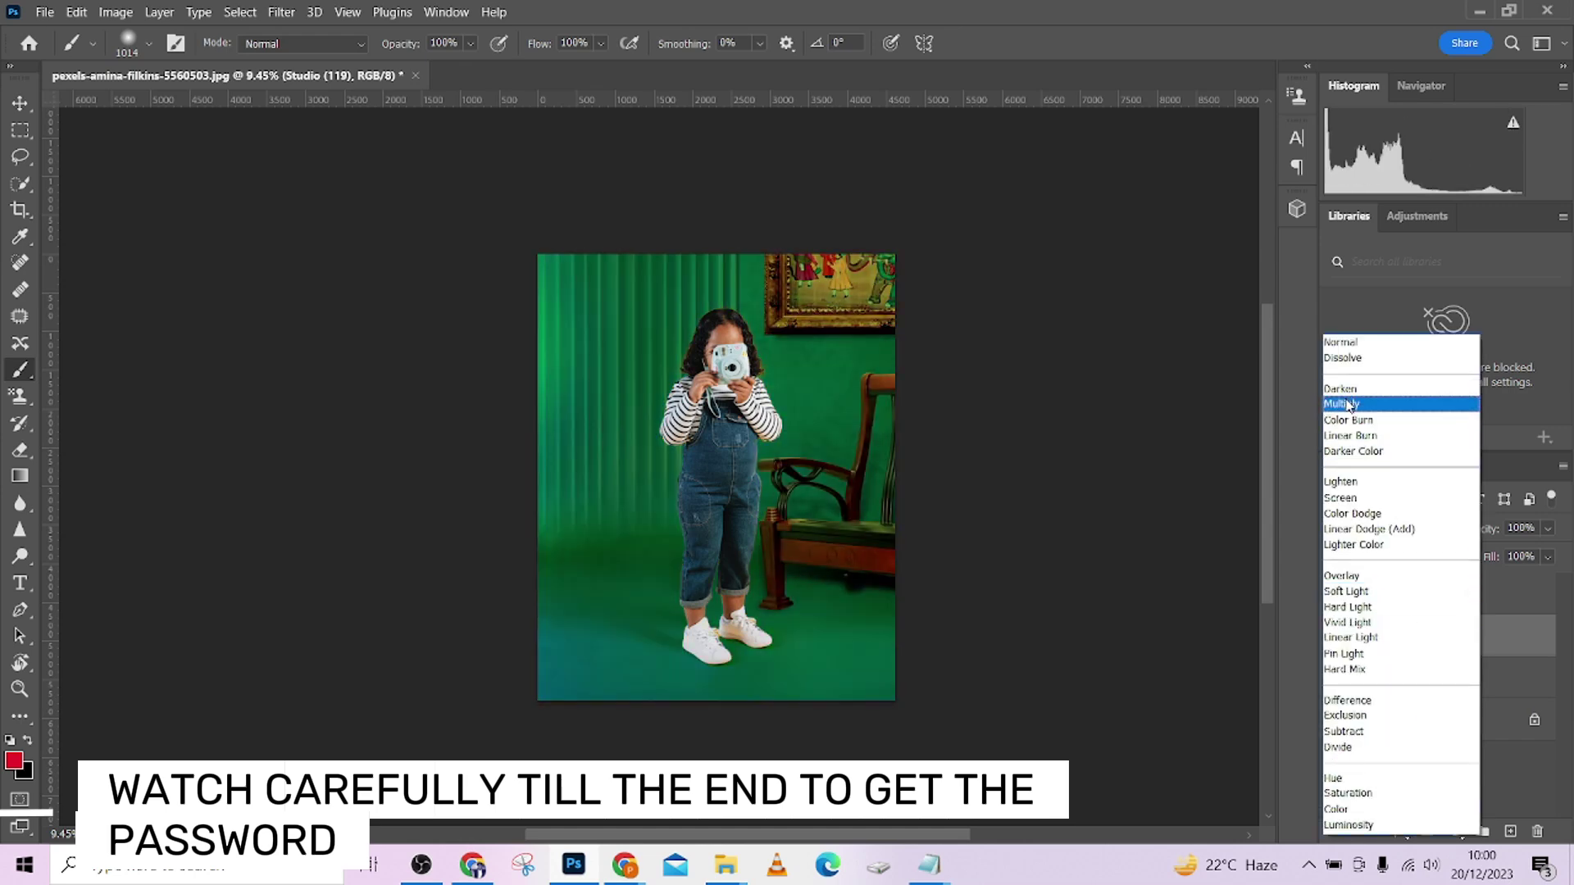
{"action": "left_click", "coordinate": [1347, 405]}
{"action": "left_click", "coordinate": [1549, 531]}
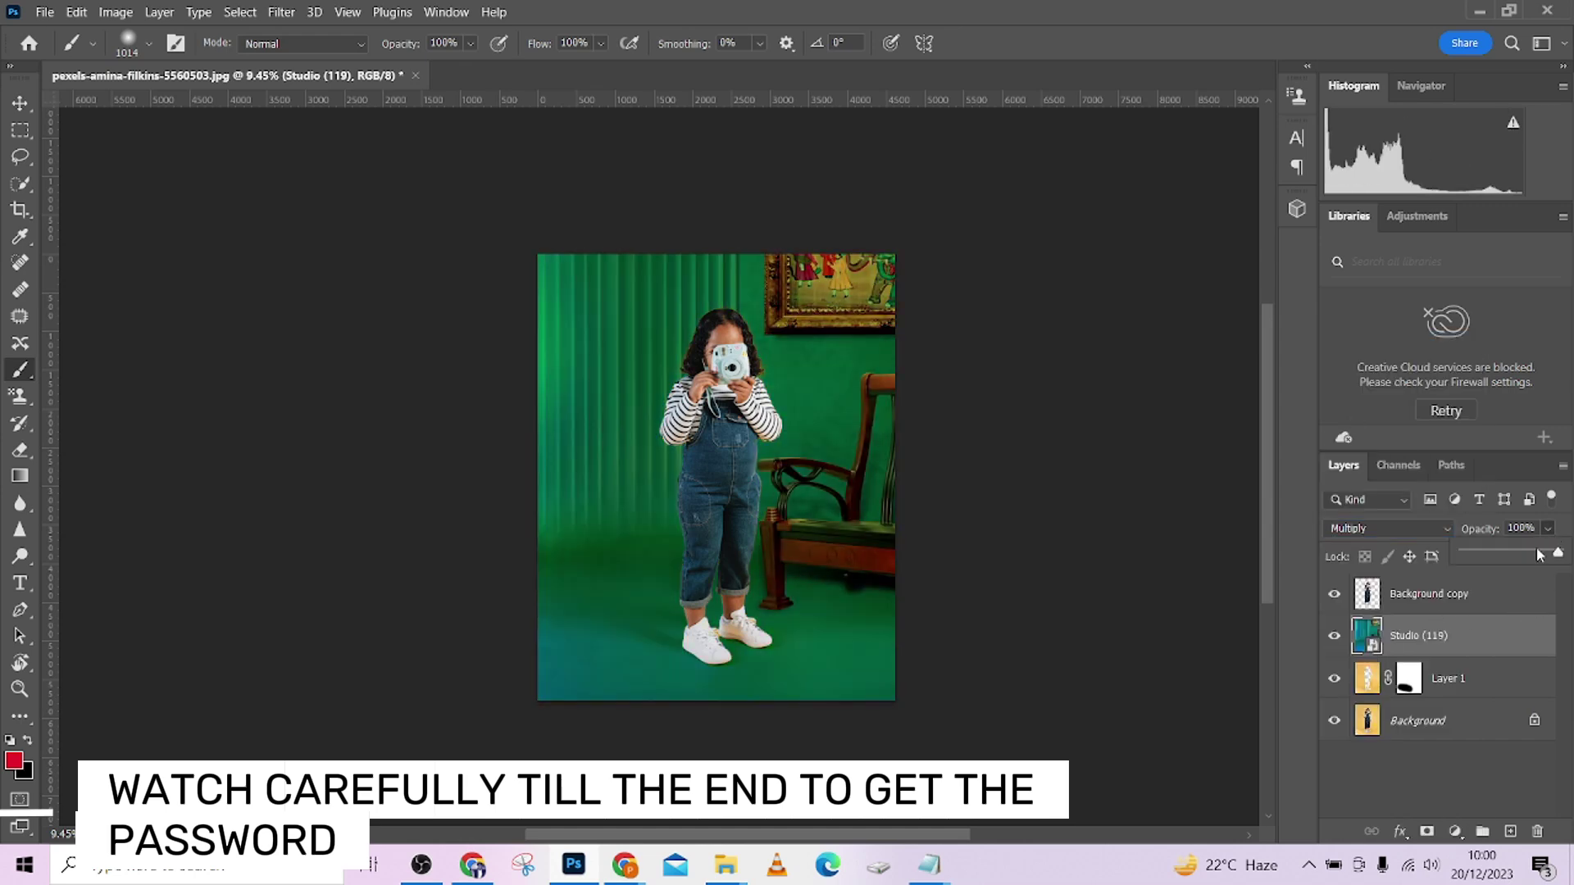
{"action": "left_click_drag", "start_coordinate": [1533, 548], "coordinate": [1538, 550]}
Shrink the brush to 48 px.
{"action": "scroll", "coordinate": [738, 345], "scroll_direction": "up", "scroll_amount": 5}
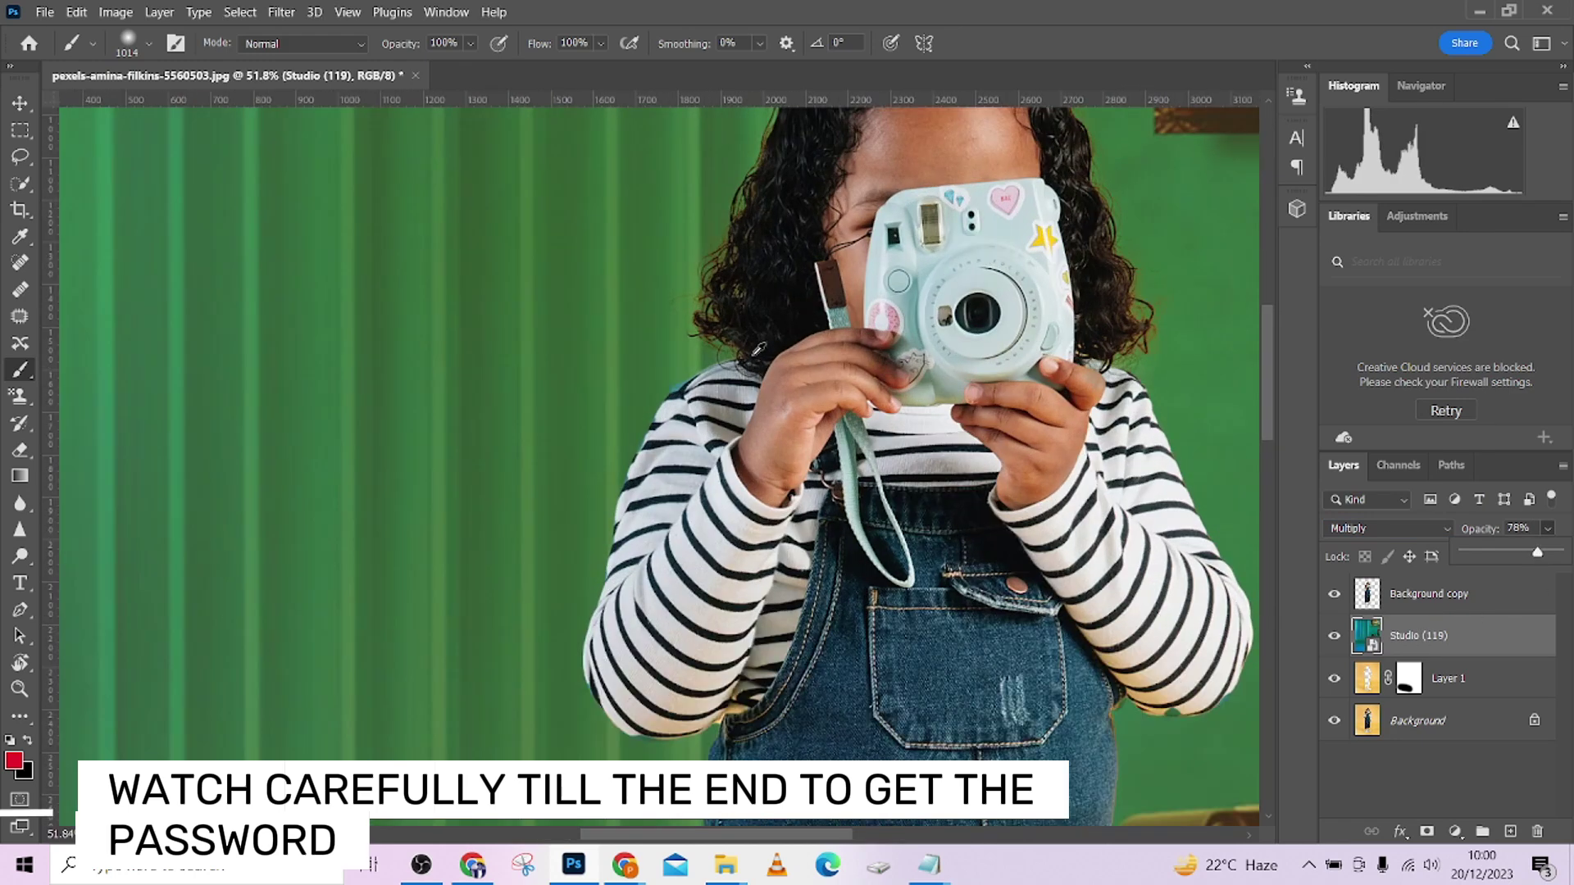
{"action": "right_click", "coordinate": [758, 348], "text": "alt"}
{"action": "scroll", "coordinate": [761, 320], "scroll_direction": "up", "scroll_amount": 1}
{"action": "scroll", "coordinate": [761, 320], "scroll_direction": "up", "scroll_amount": 3}
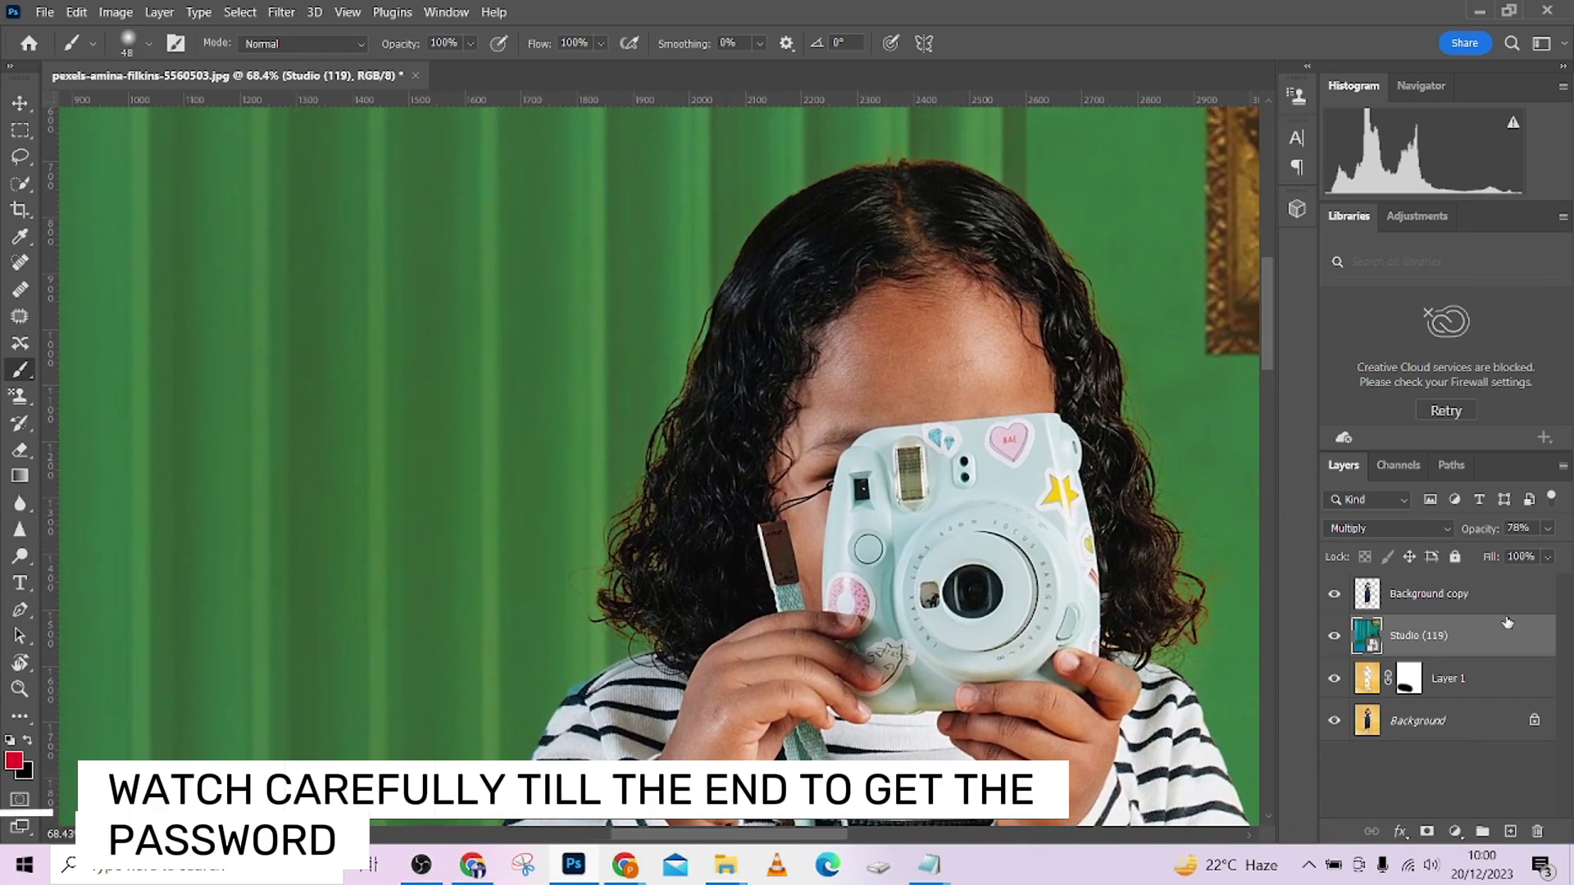
Add a Hue/Saturation adjustment above Background copy that fully desaturates and darkens the Yellows.
{"action": "left_click", "coordinate": [1454, 607]}
{"action": "left_click", "coordinate": [1455, 832]}
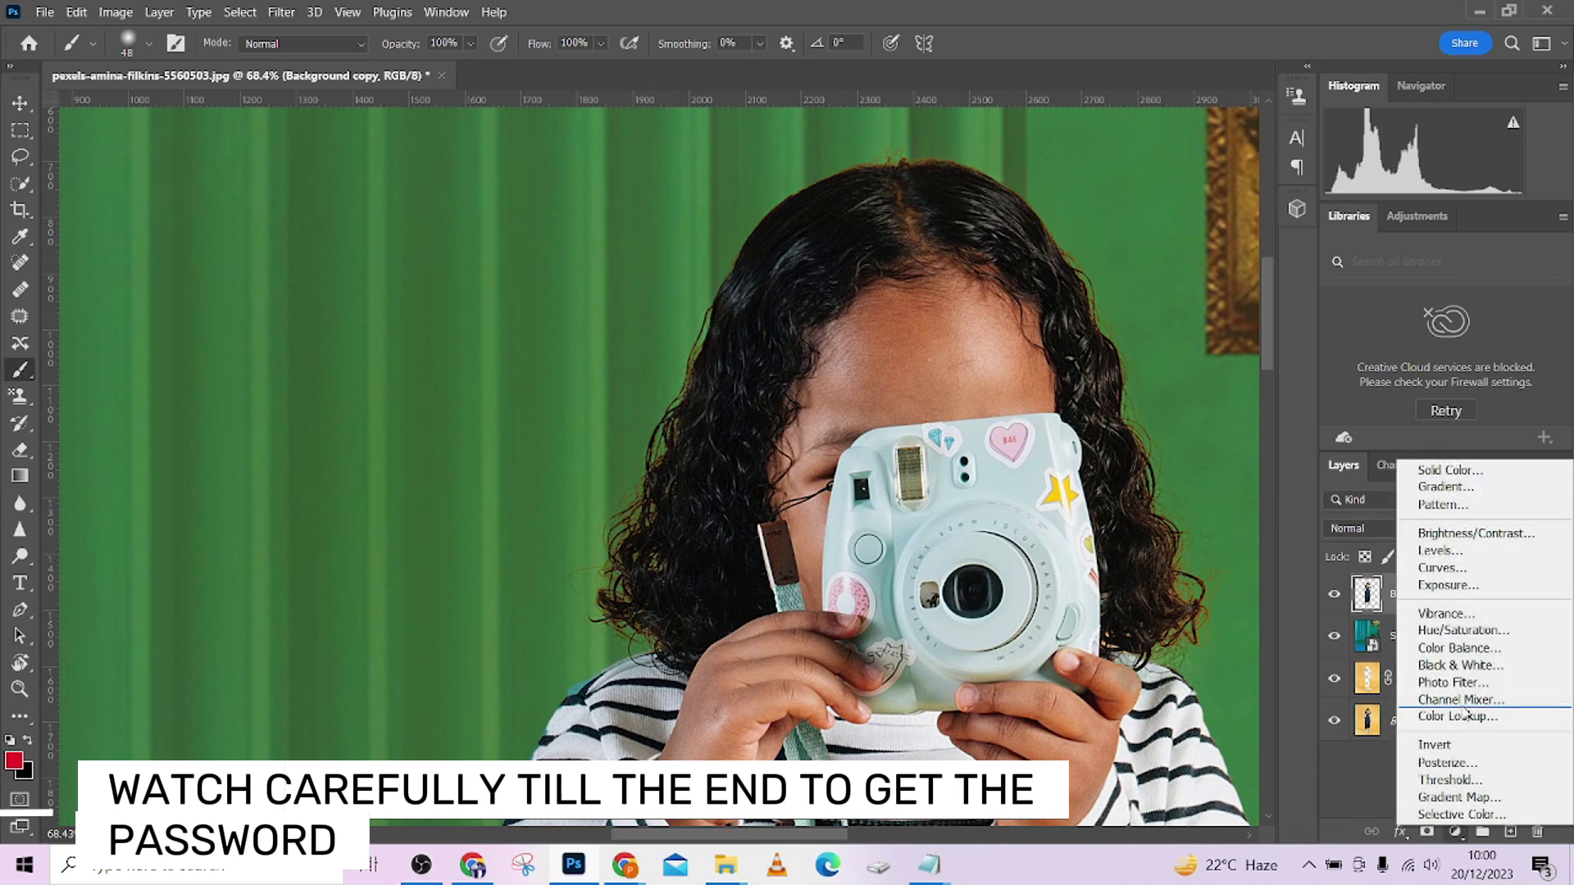
{"action": "left_click", "coordinate": [1450, 631]}
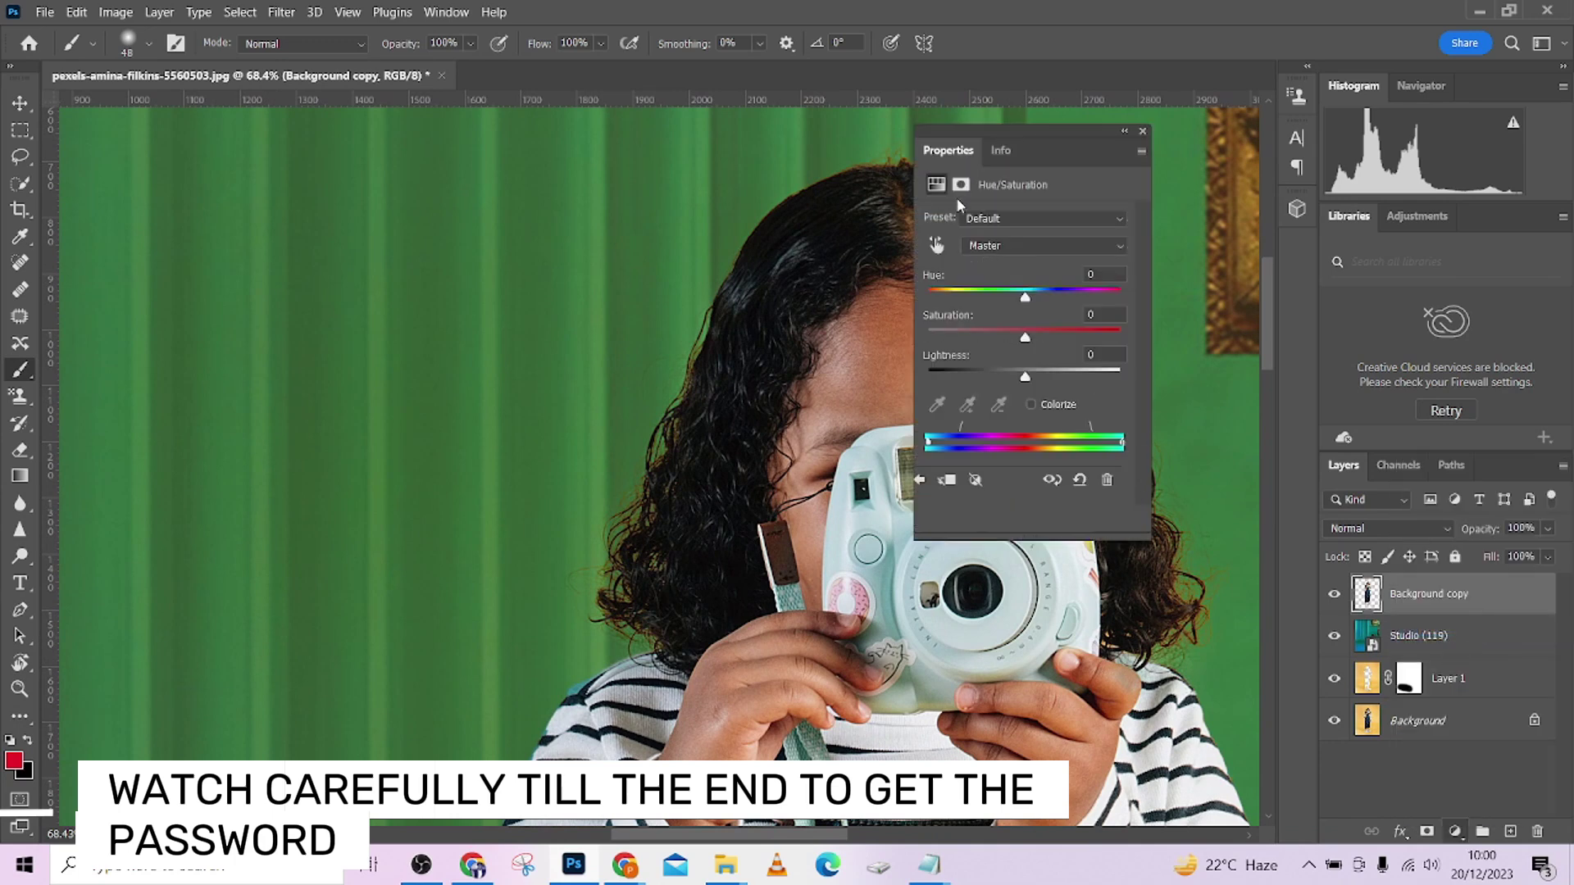
{"action": "left_click_drag", "start_coordinate": [1064, 154], "coordinate": [1215, 154]}
{"action": "left_click", "coordinate": [1087, 244]}
{"action": "left_click", "coordinate": [638, 497]}
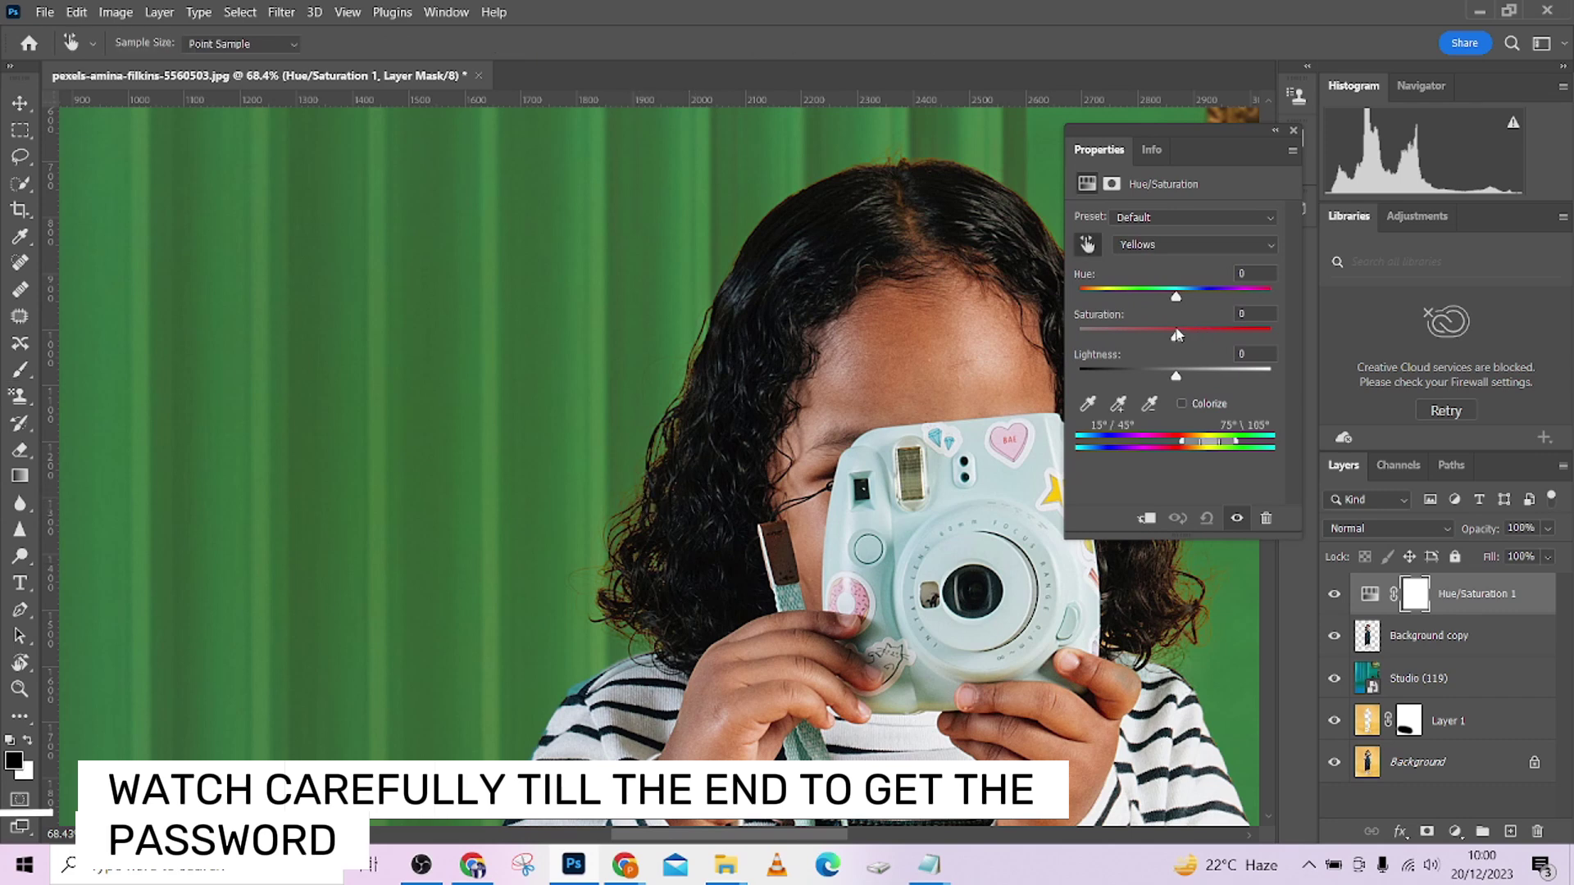
{"action": "left_click_drag", "start_coordinate": [1175, 334], "coordinate": [1067, 337]}
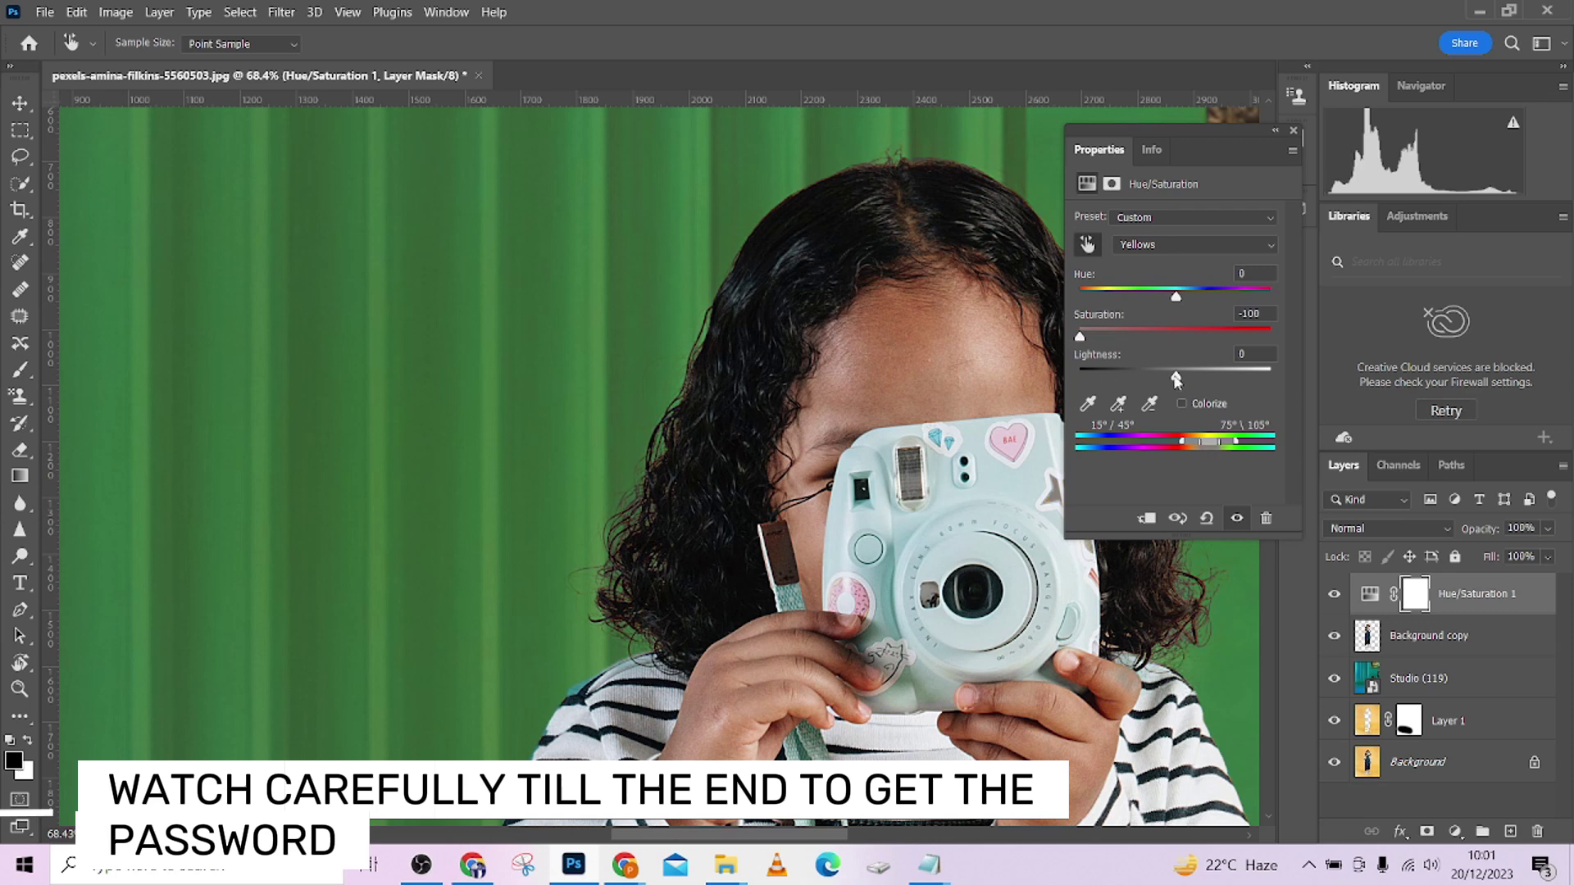
{"action": "left_click_drag", "start_coordinate": [1175, 375], "coordinate": [1136, 387]}
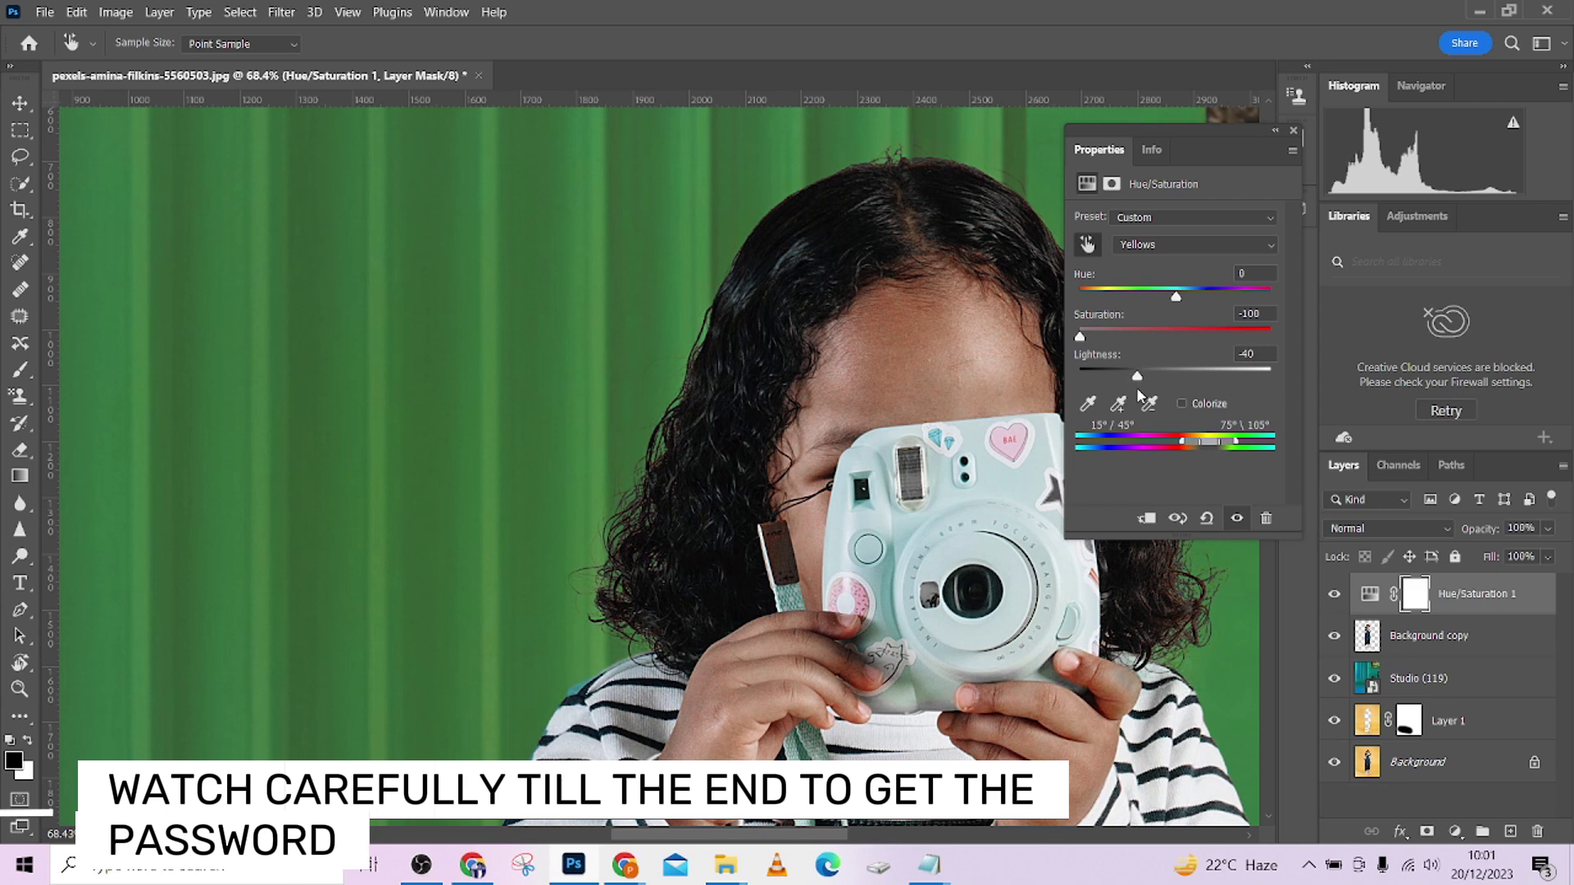
{"action": "left_click", "coordinate": [1274, 130]}
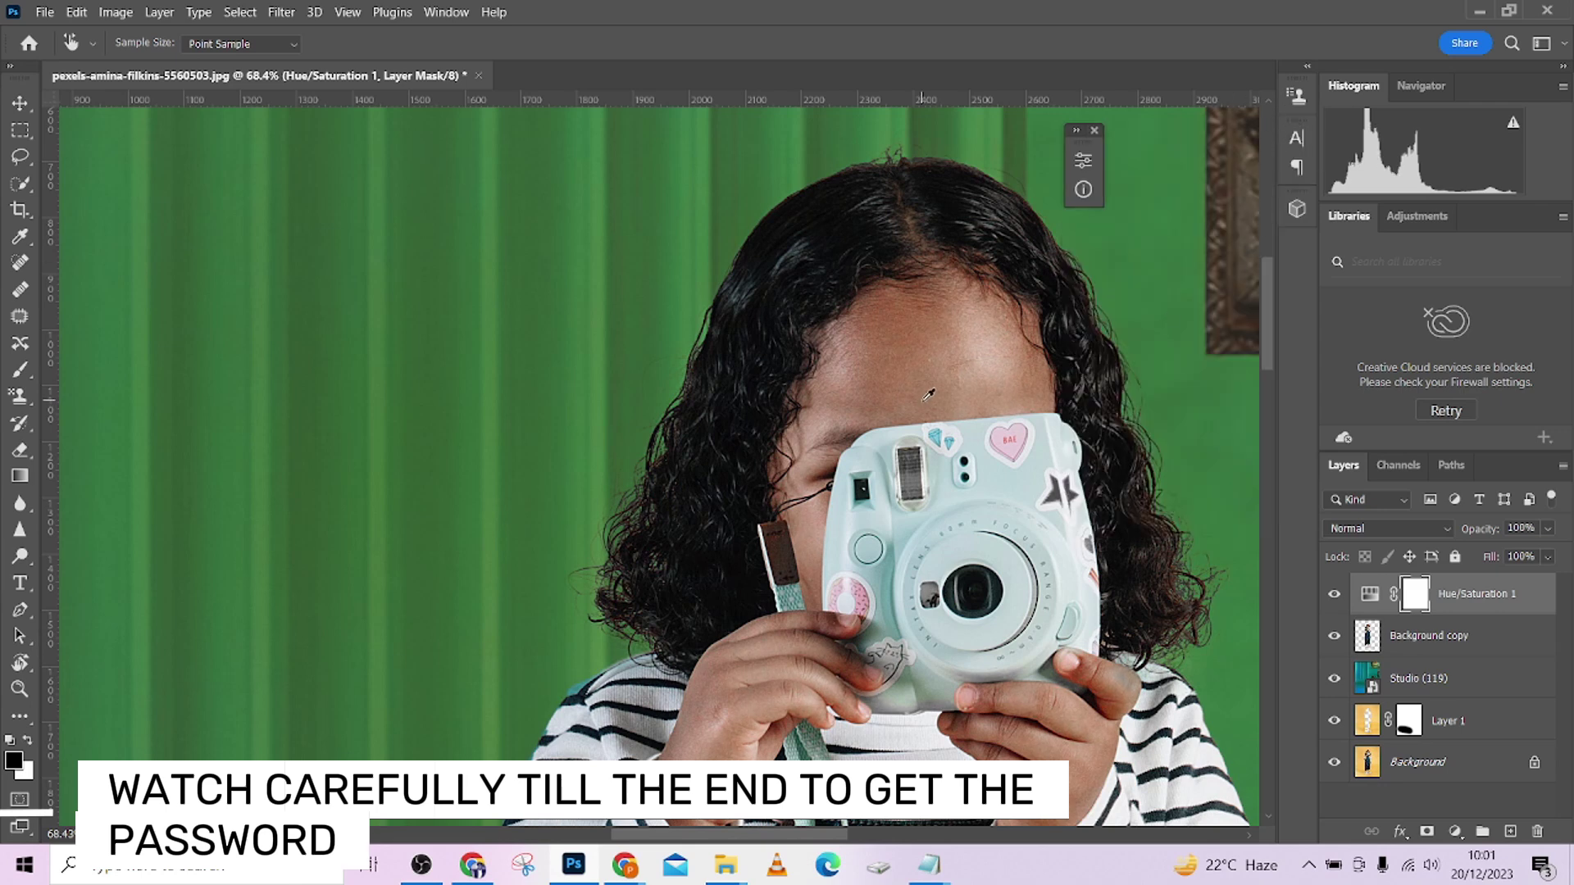
Compare the overalls with the Hue/Saturation adjustment hidden and shown, then inspect the photo.
{"action": "left_click_drag", "start_coordinate": [1132, 592], "coordinate": [1045, 567]}
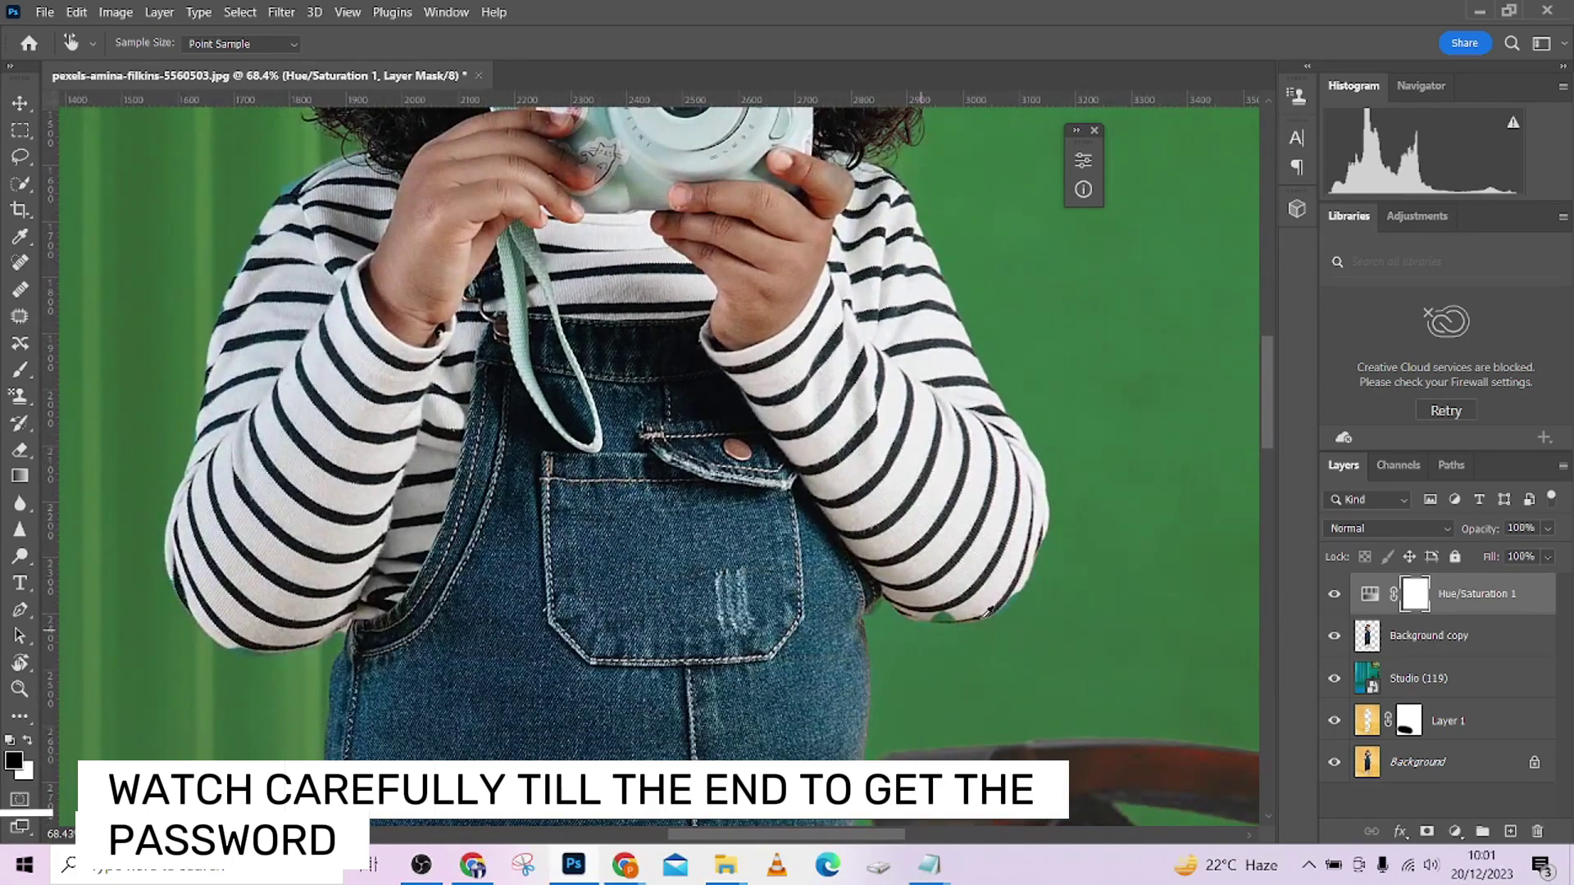
{"action": "left_click", "coordinate": [1332, 596]}
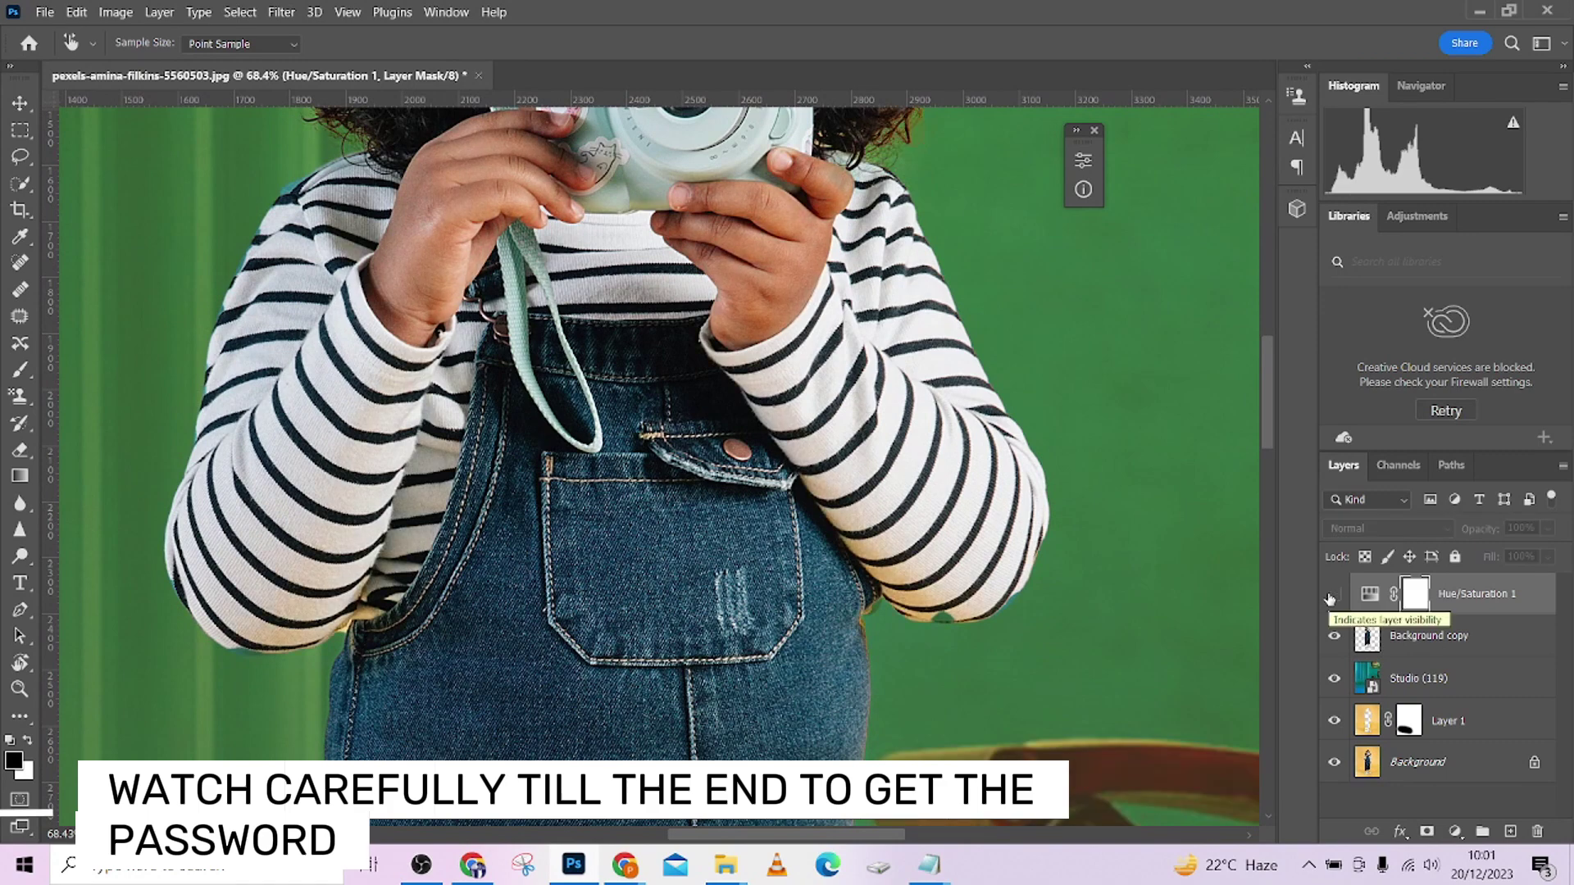
{"action": "left_click", "coordinate": [1333, 595]}
{"action": "left_click_drag", "start_coordinate": [878, 609], "coordinate": [920, 459]}
{"action": "scroll", "coordinate": [919, 459], "scroll_direction": "down", "scroll_amount": 15}
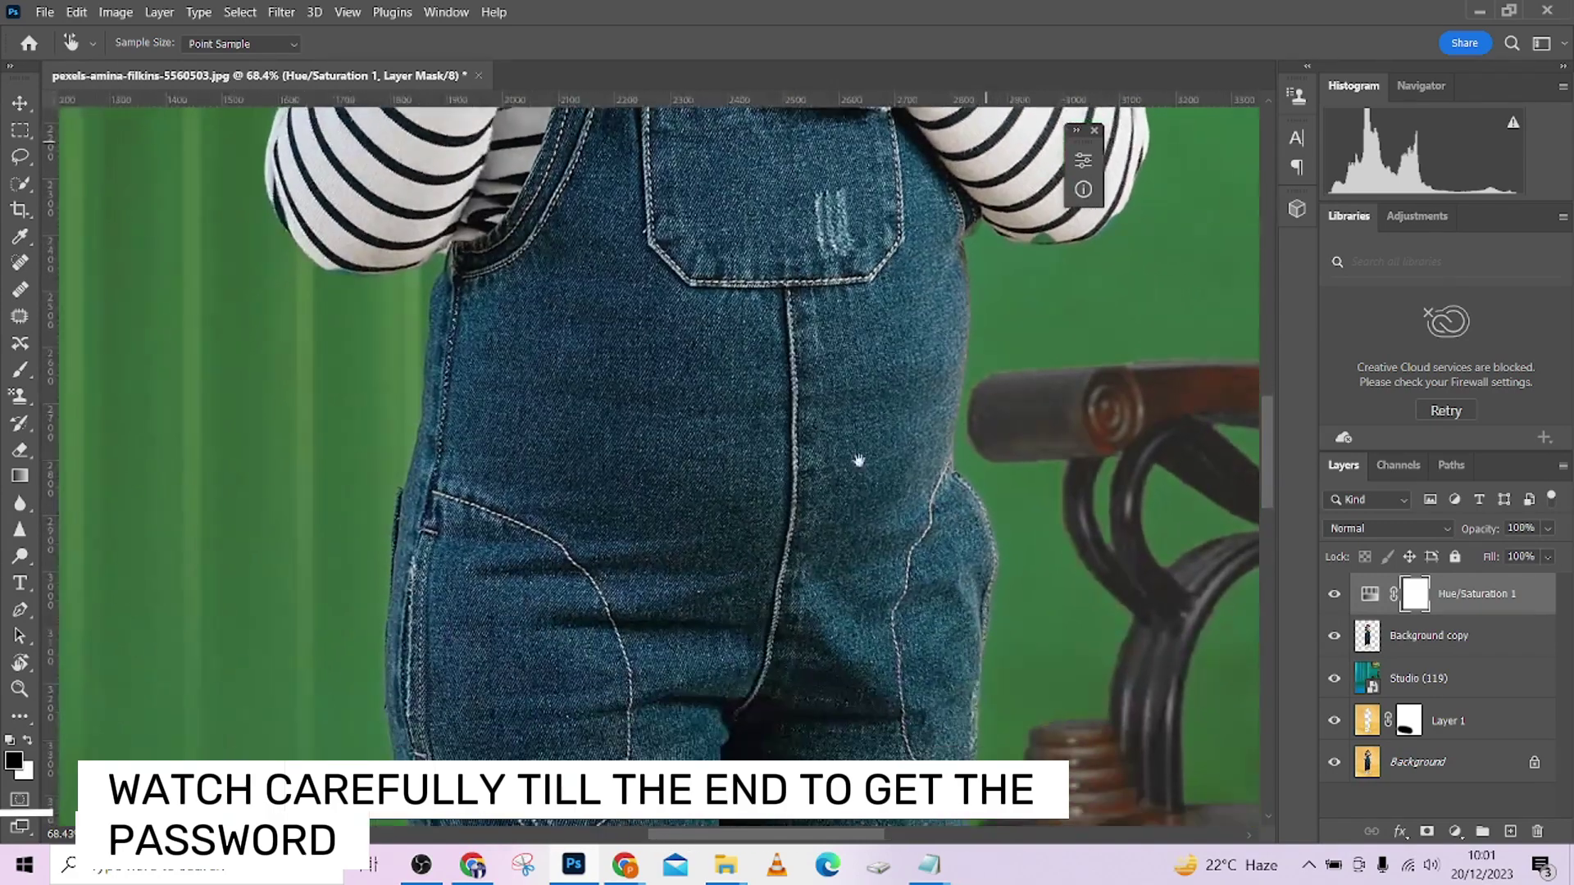
{"action": "scroll", "coordinate": [901, 512], "scroll_direction": "down", "scroll_amount": 3}
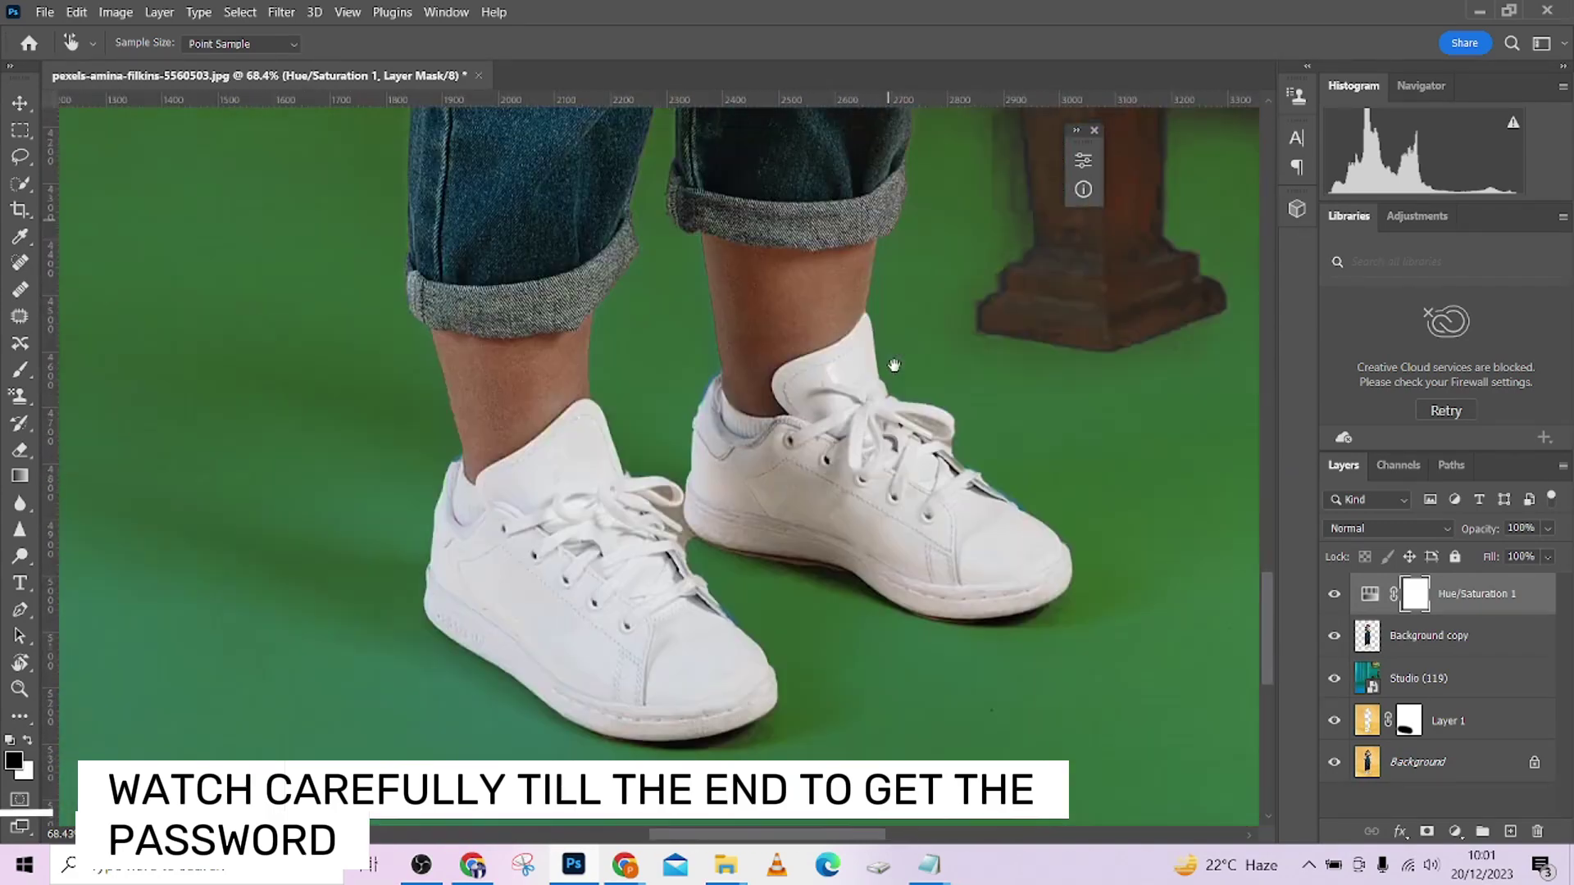
{"action": "scroll", "coordinate": [902, 525], "scroll_direction": "up", "scroll_amount": 10}
{"action": "scroll", "coordinate": [904, 538], "scroll_direction": "up", "scroll_amount": 8}
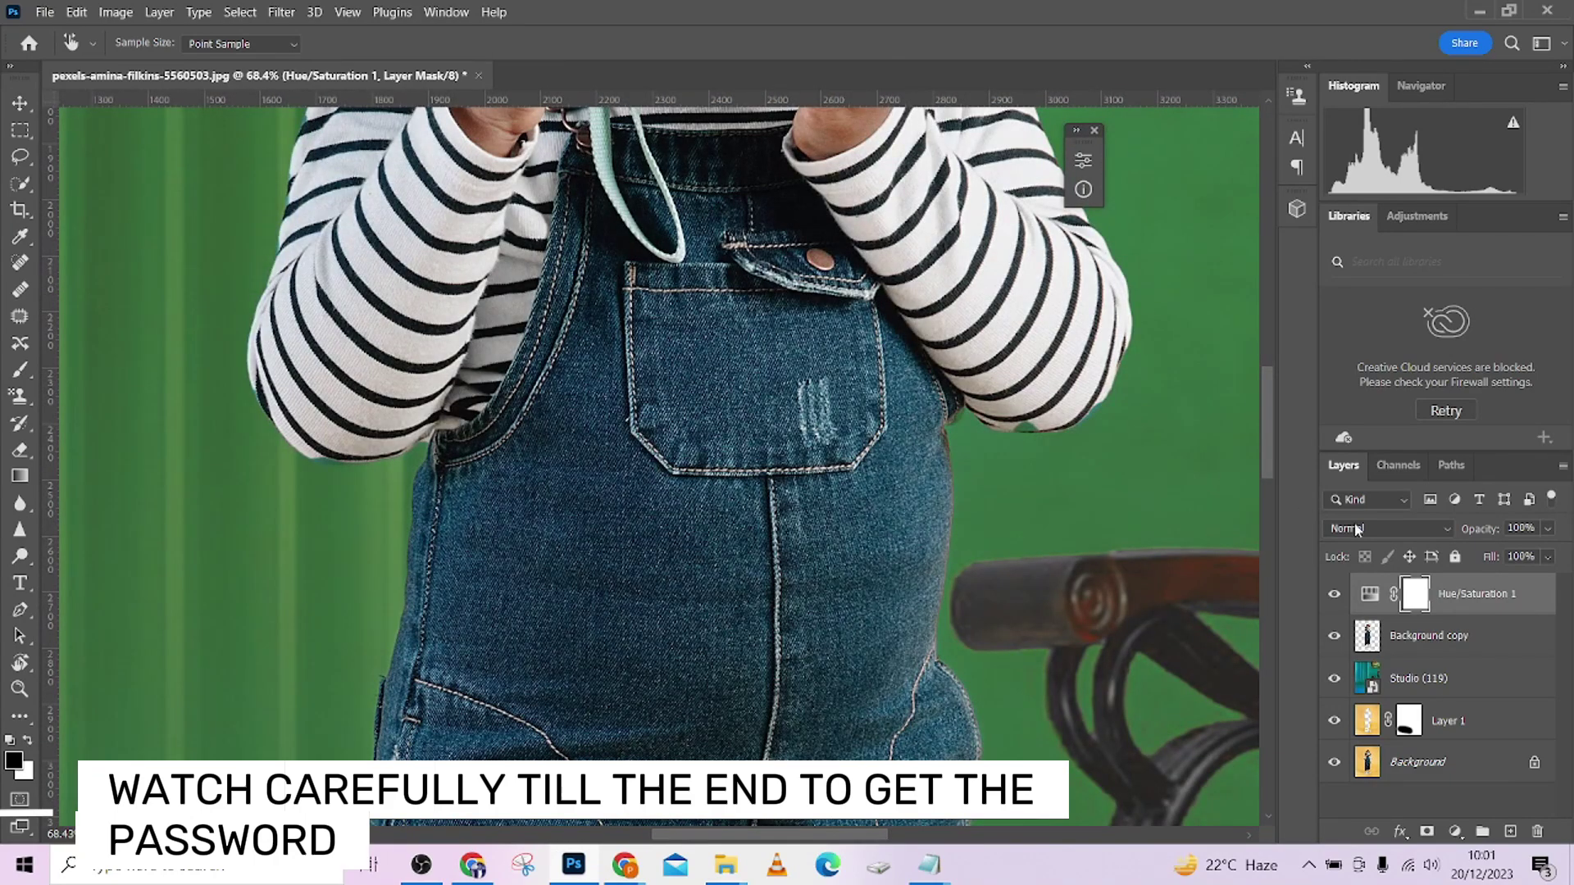
With the Brush tool, compare Studio (119) hidden and shown, then add a layer mask to it.
{"action": "key", "text": "b"}
{"action": "left_click", "coordinate": [1411, 693]}
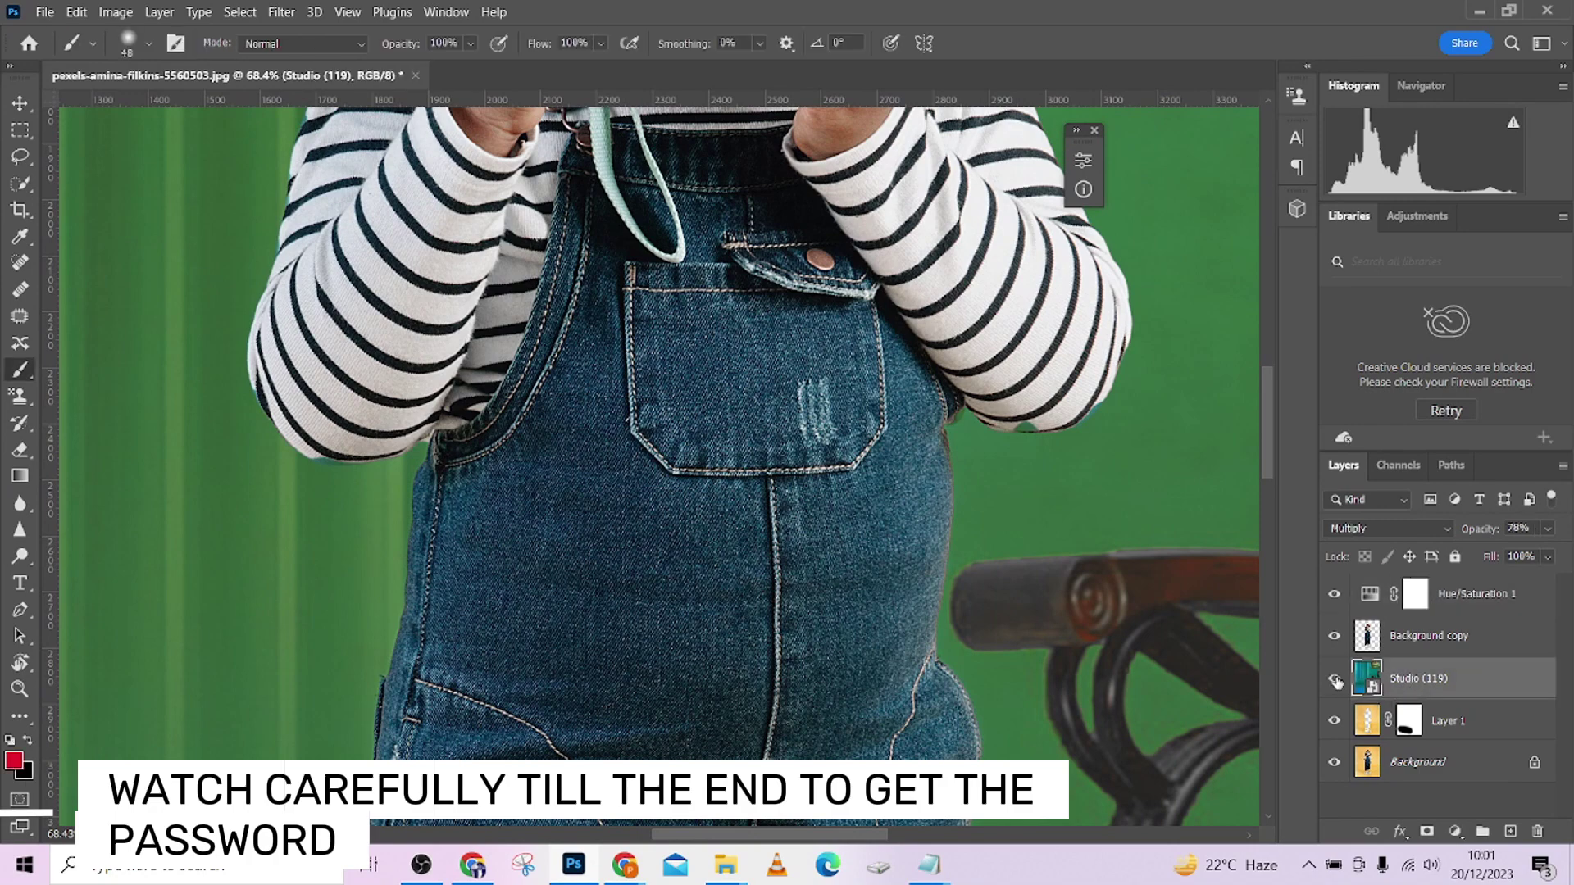
{"action": "left_click", "coordinate": [1335, 679]}
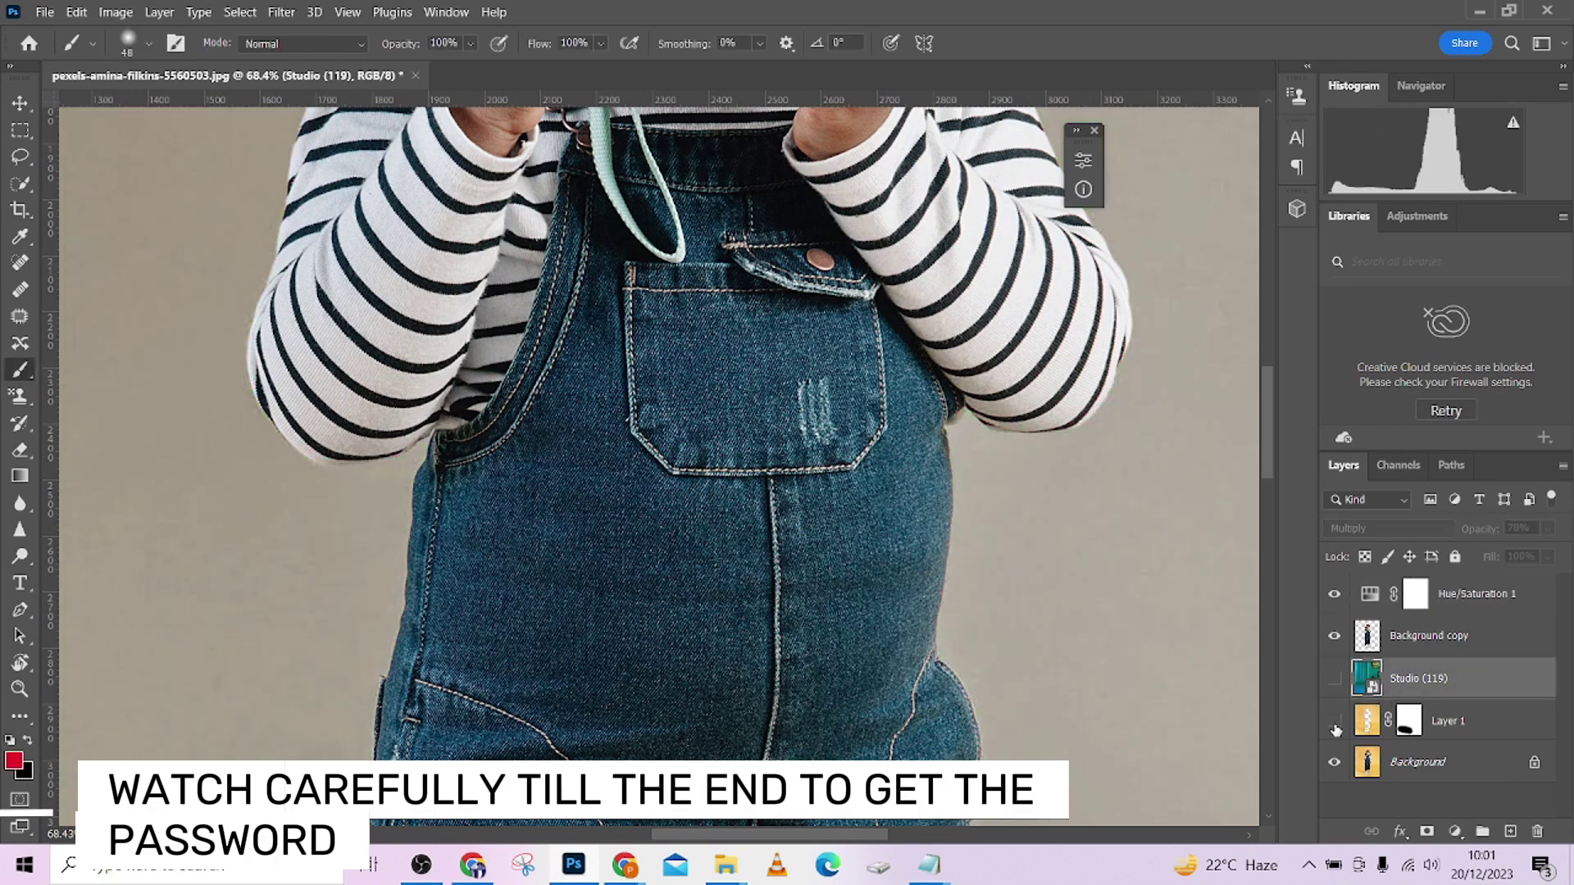
{"action": "left_click", "coordinate": [1335, 679]}
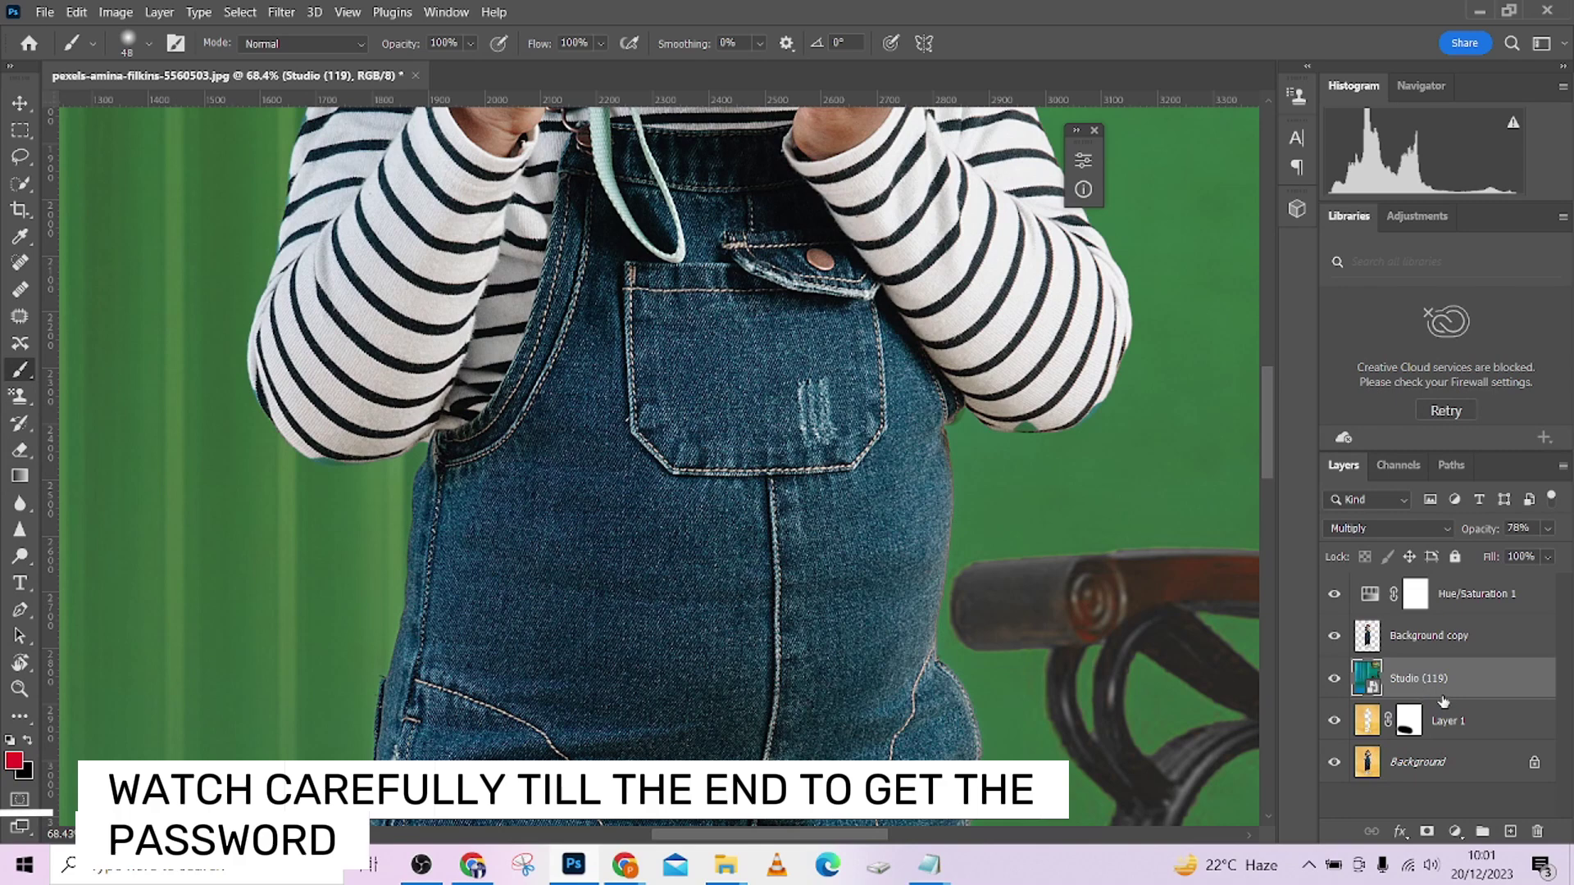
{"action": "left_click", "coordinate": [1427, 832]}
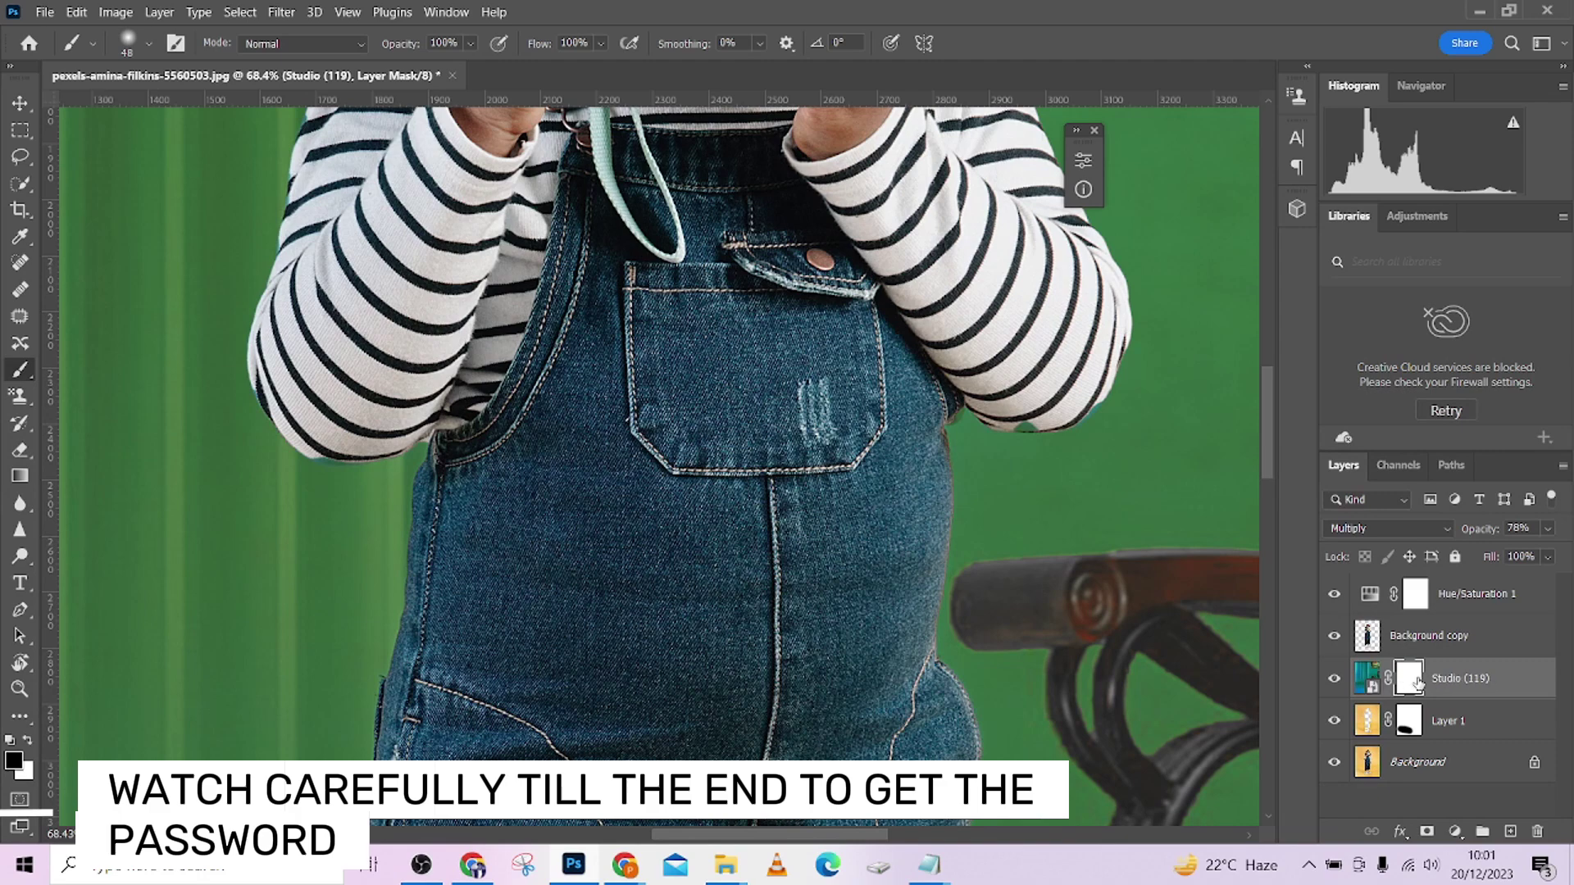
Set the brush to 20 px and paint away the bluish fringe along the sleeve edges.
{"action": "scroll", "coordinate": [1063, 385], "scroll_direction": "up", "scroll_amount": 5}
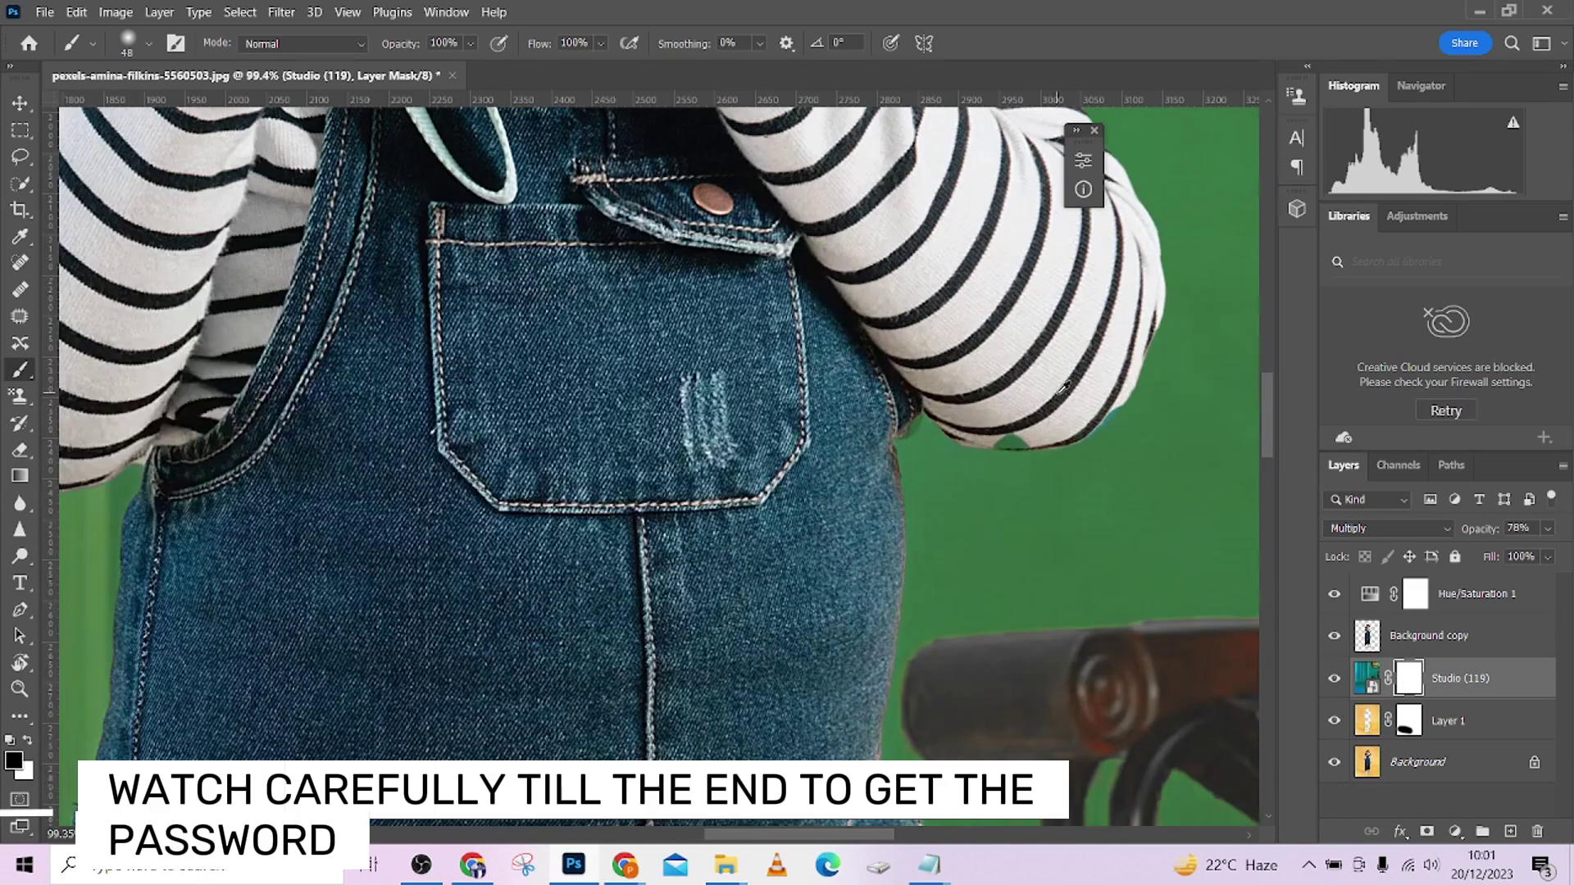
{"action": "left_click_drag", "start_coordinate": [1063, 410], "coordinate": [1035, 432]}
{"action": "mouse_move", "coordinate": [1145, 391]}
{"action": "left_mouse_down"}
{"action": "mouse_move", "coordinate": [1083, 457]}
{"action": "mouse_move", "coordinate": [988, 466]}
{"action": "left_mouse_up"}
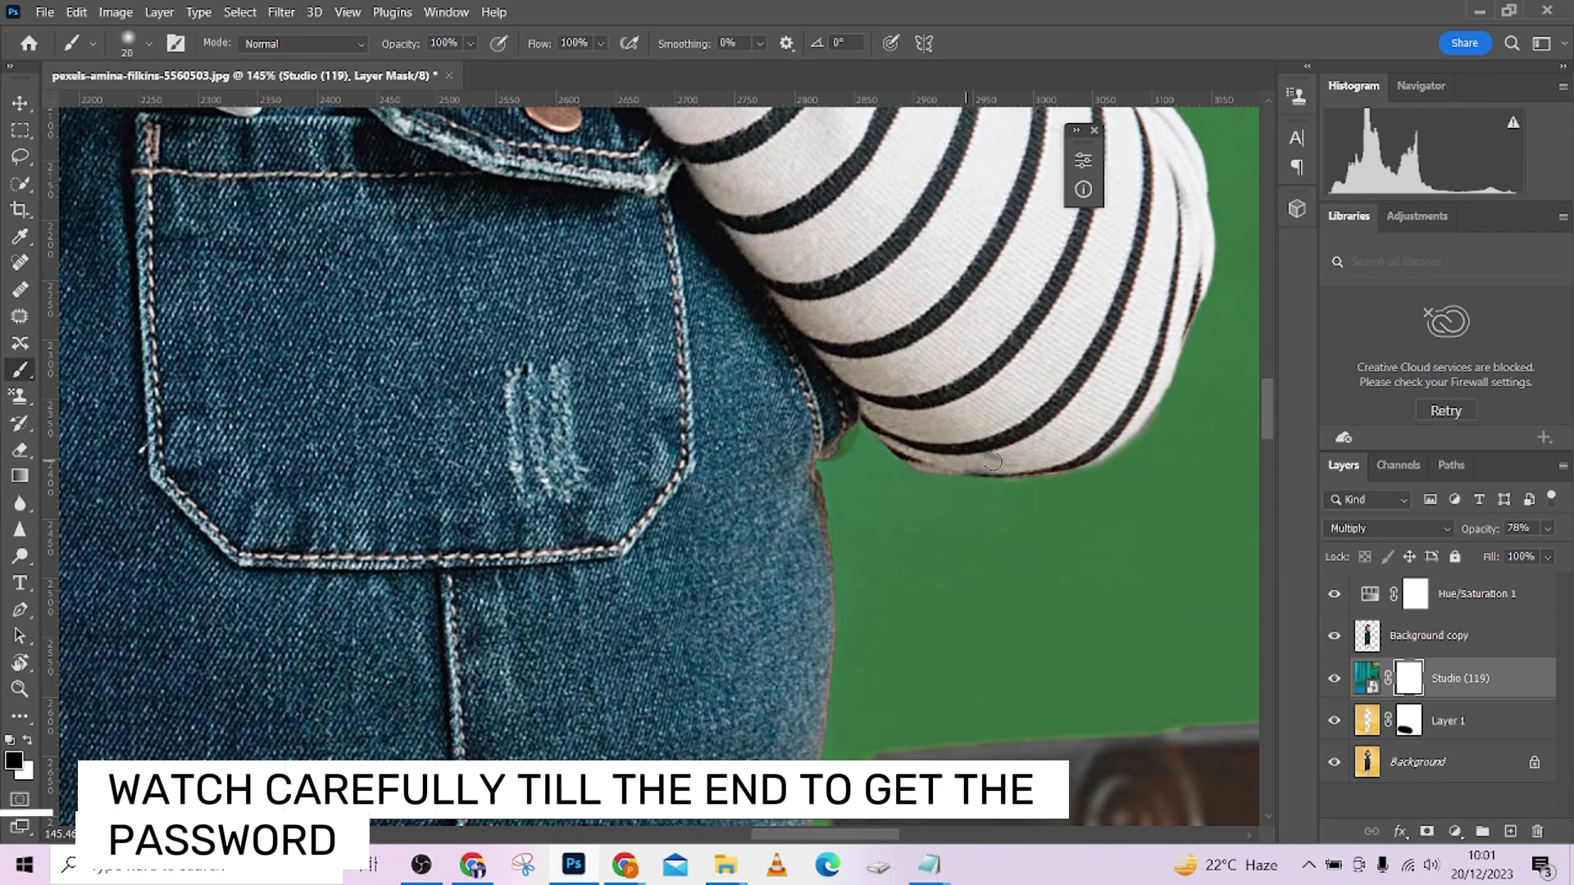
{"action": "left_click_drag", "start_coordinate": [701, 485], "coordinate": [875, 482]}
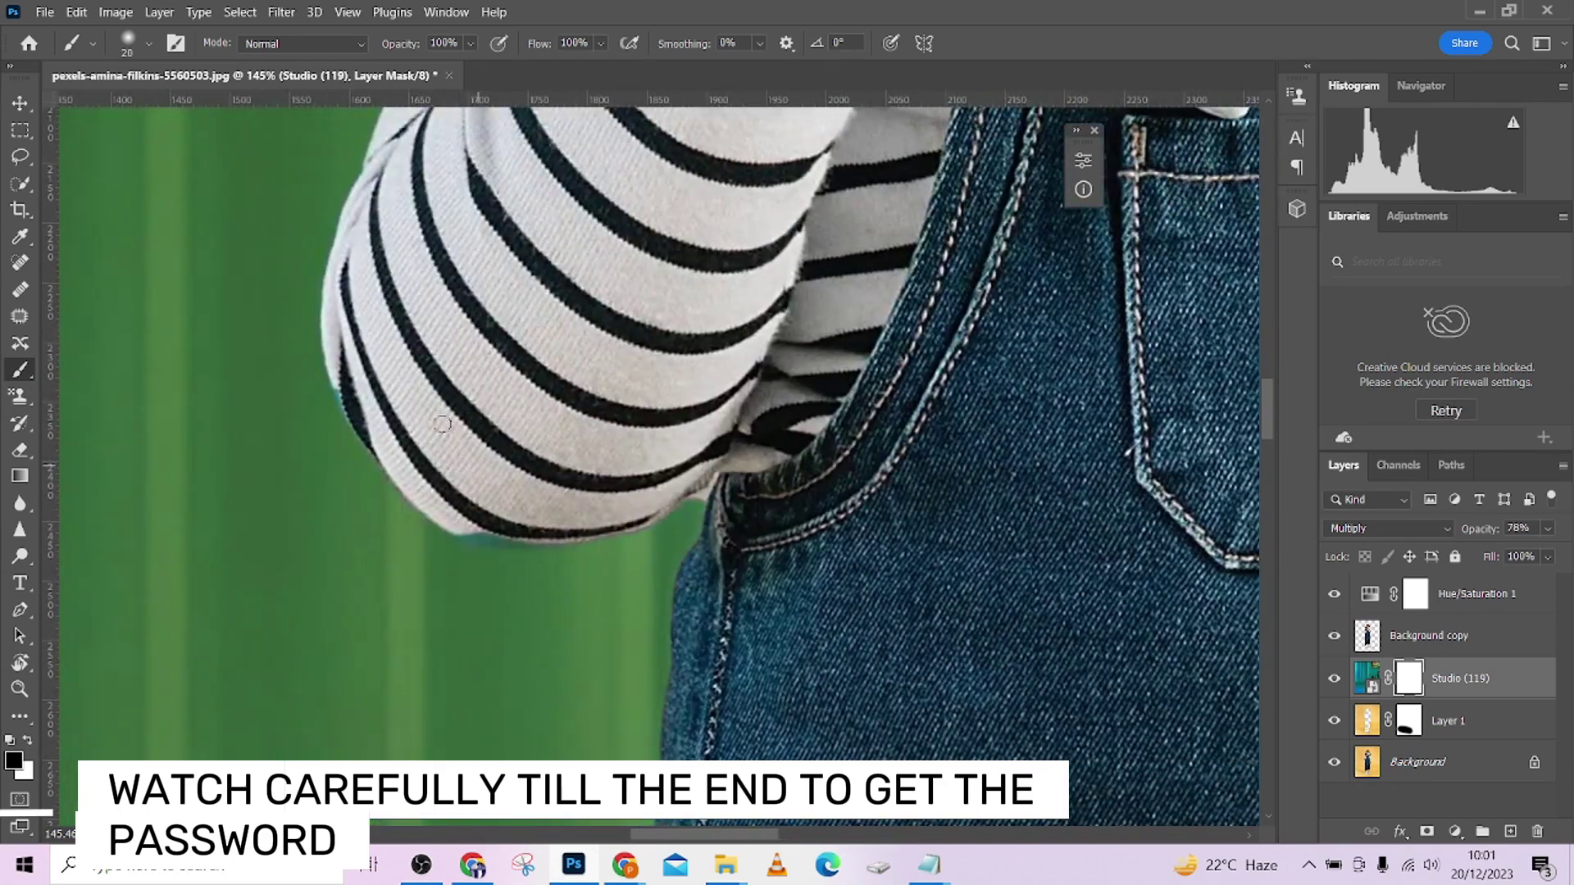
{"action": "mouse_move", "coordinate": [442, 424]}
{"action": "left_mouse_down"}
{"action": "mouse_move", "coordinate": [345, 389]}
{"action": "mouse_move", "coordinate": [457, 525]}
{"action": "mouse_move", "coordinate": [515, 536]}
{"action": "left_mouse_up"}
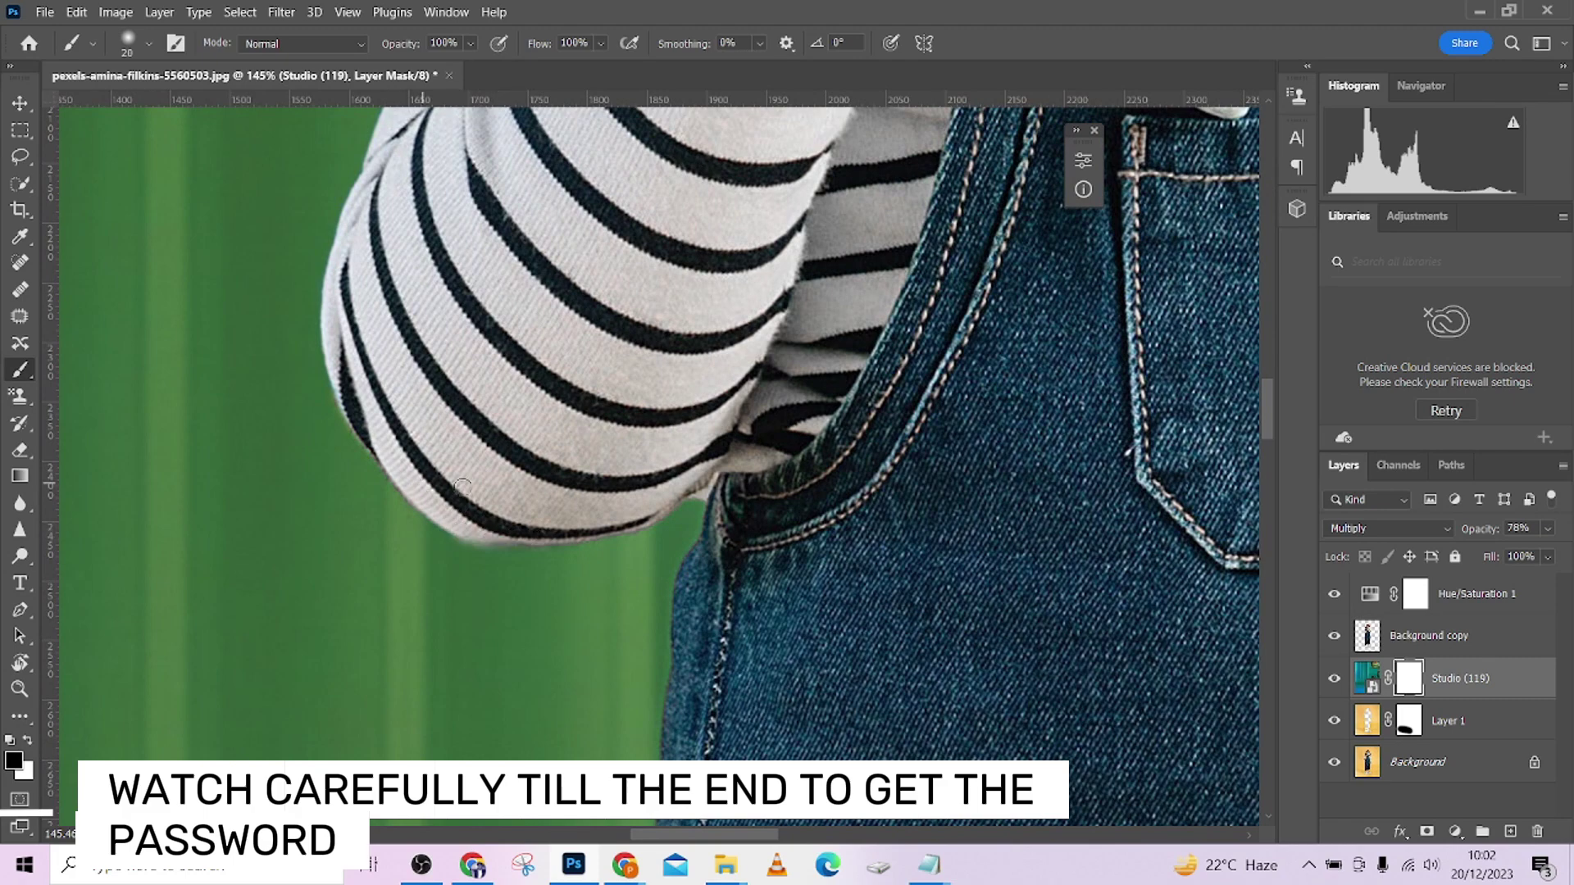
{"action": "left_click_drag", "start_coordinate": [868, 490], "coordinate": [708, 497]}
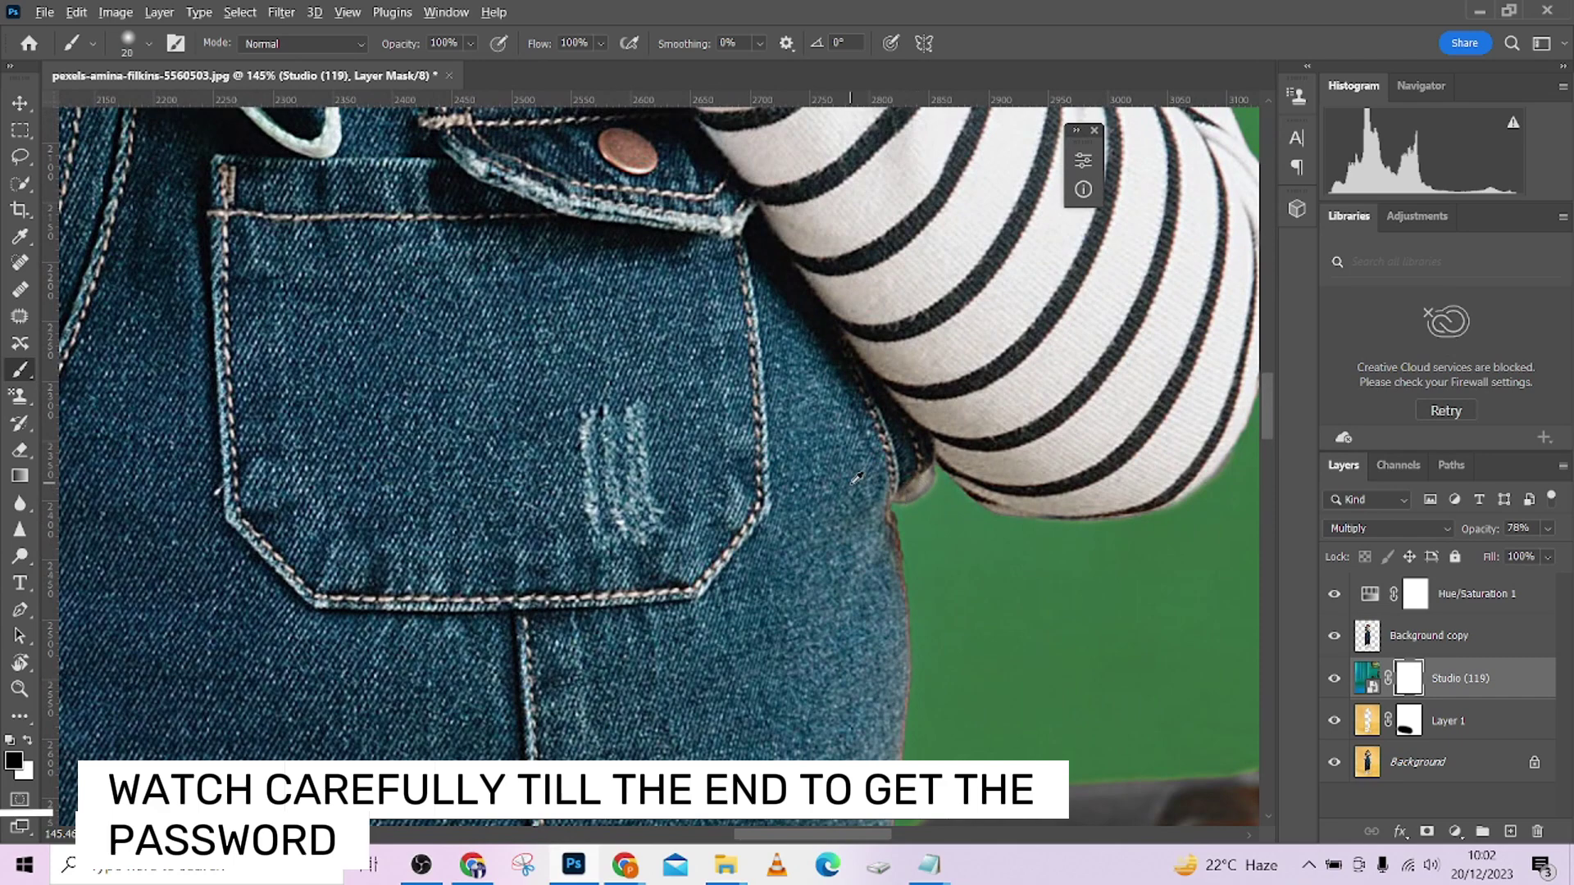
{"action": "scroll", "coordinate": [912, 489], "scroll_direction": "down", "scroll_amount": 10}
{"action": "scroll", "coordinate": [711, 386], "scroll_direction": "down", "scroll_amount": 6}
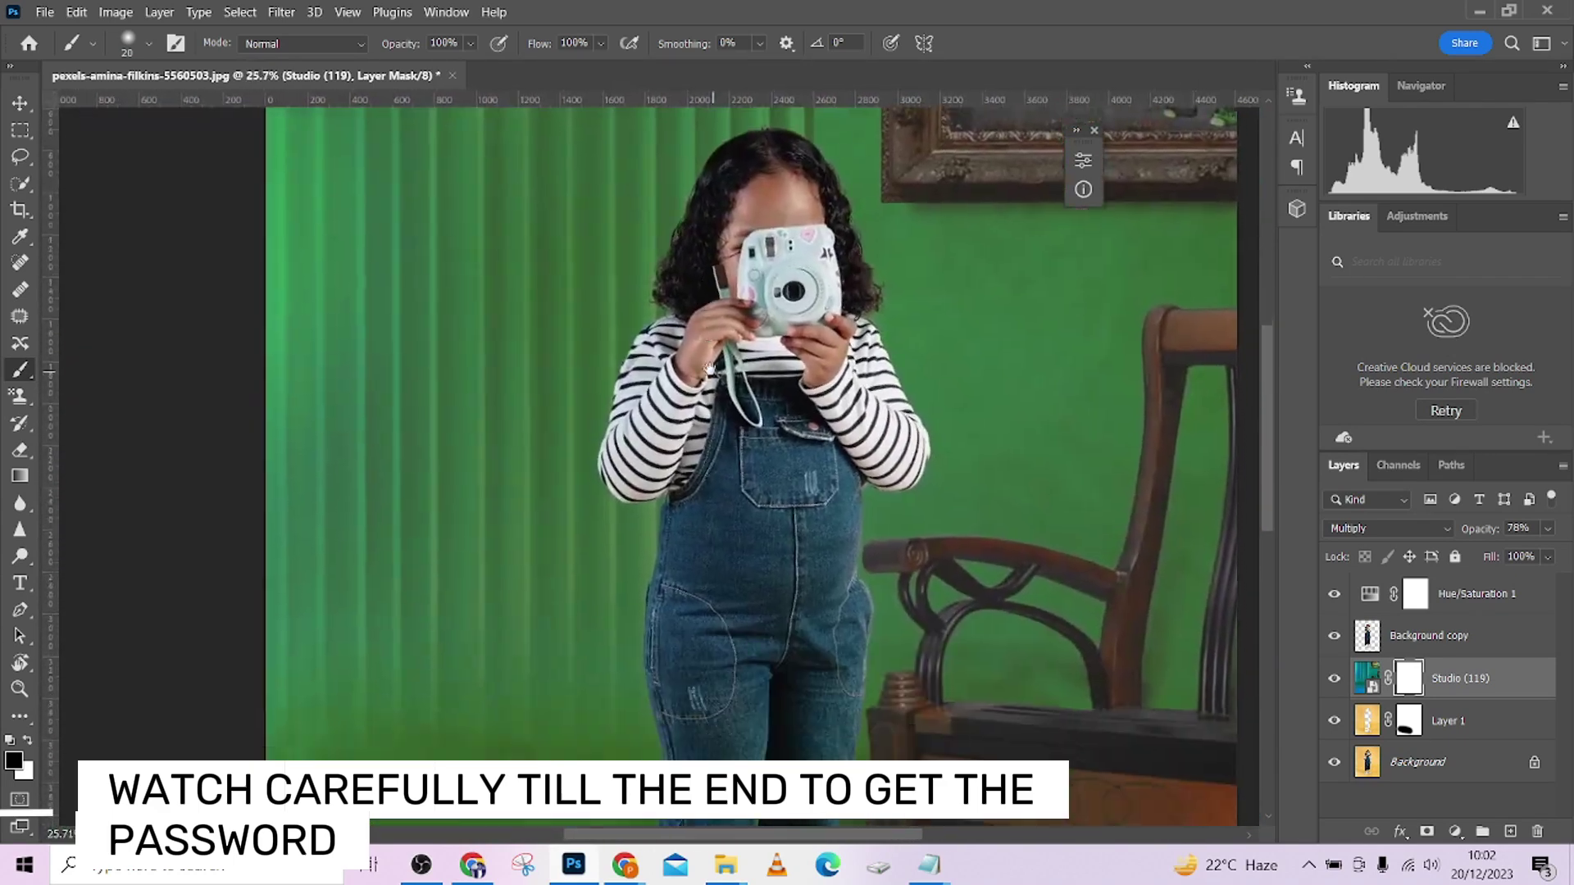
{"action": "scroll", "coordinate": [790, 444], "scroll_direction": "down", "scroll_amount": 3}
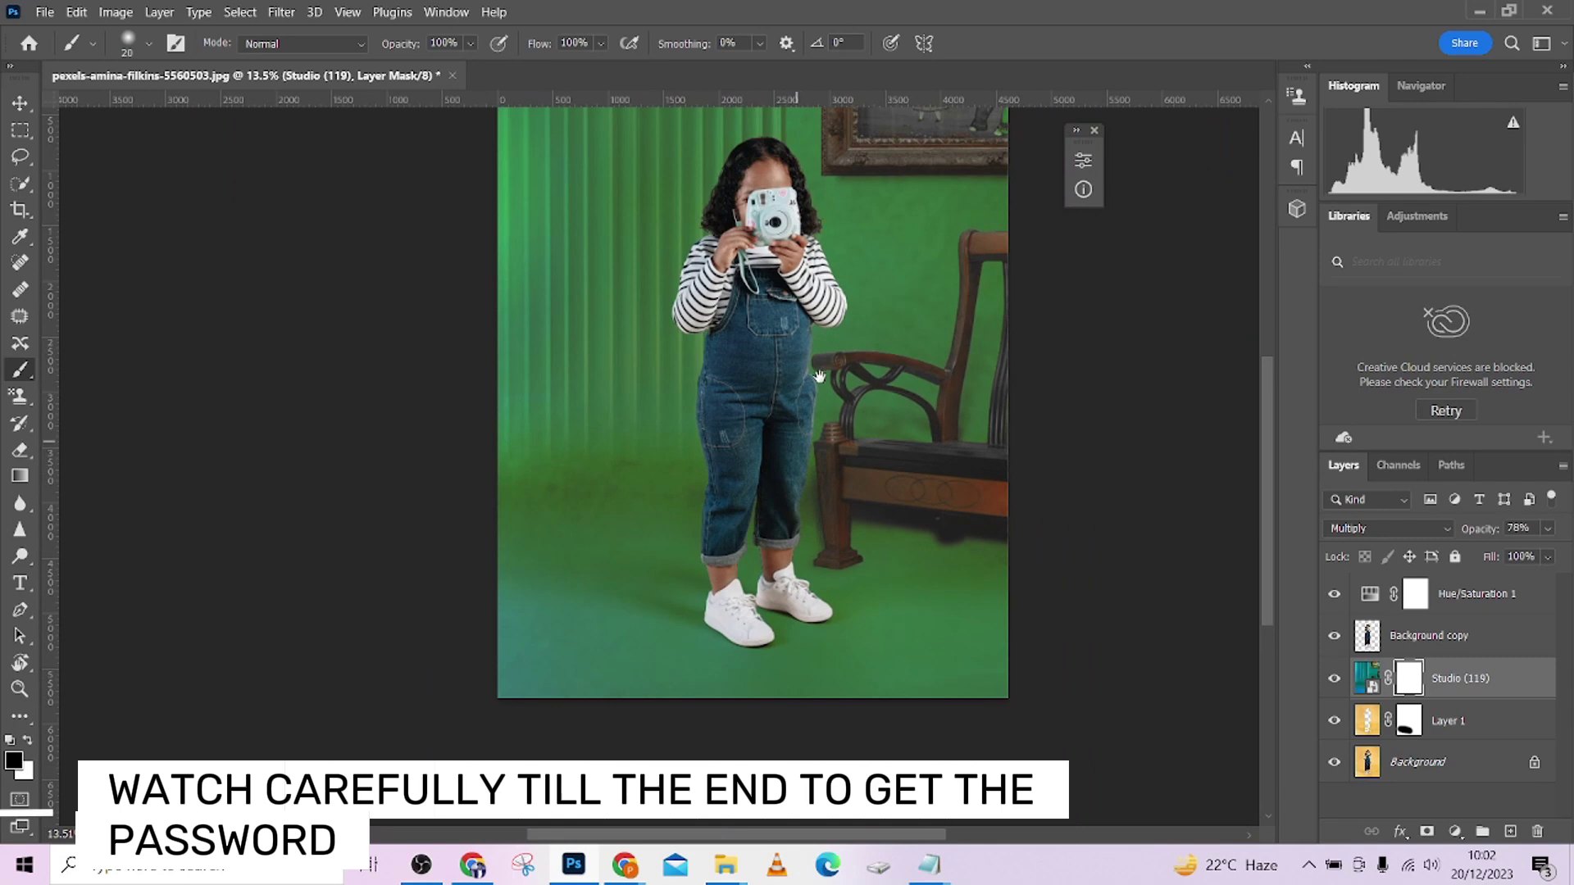
{"action": "left_click_drag", "start_coordinate": [819, 376], "coordinate": [738, 469]}
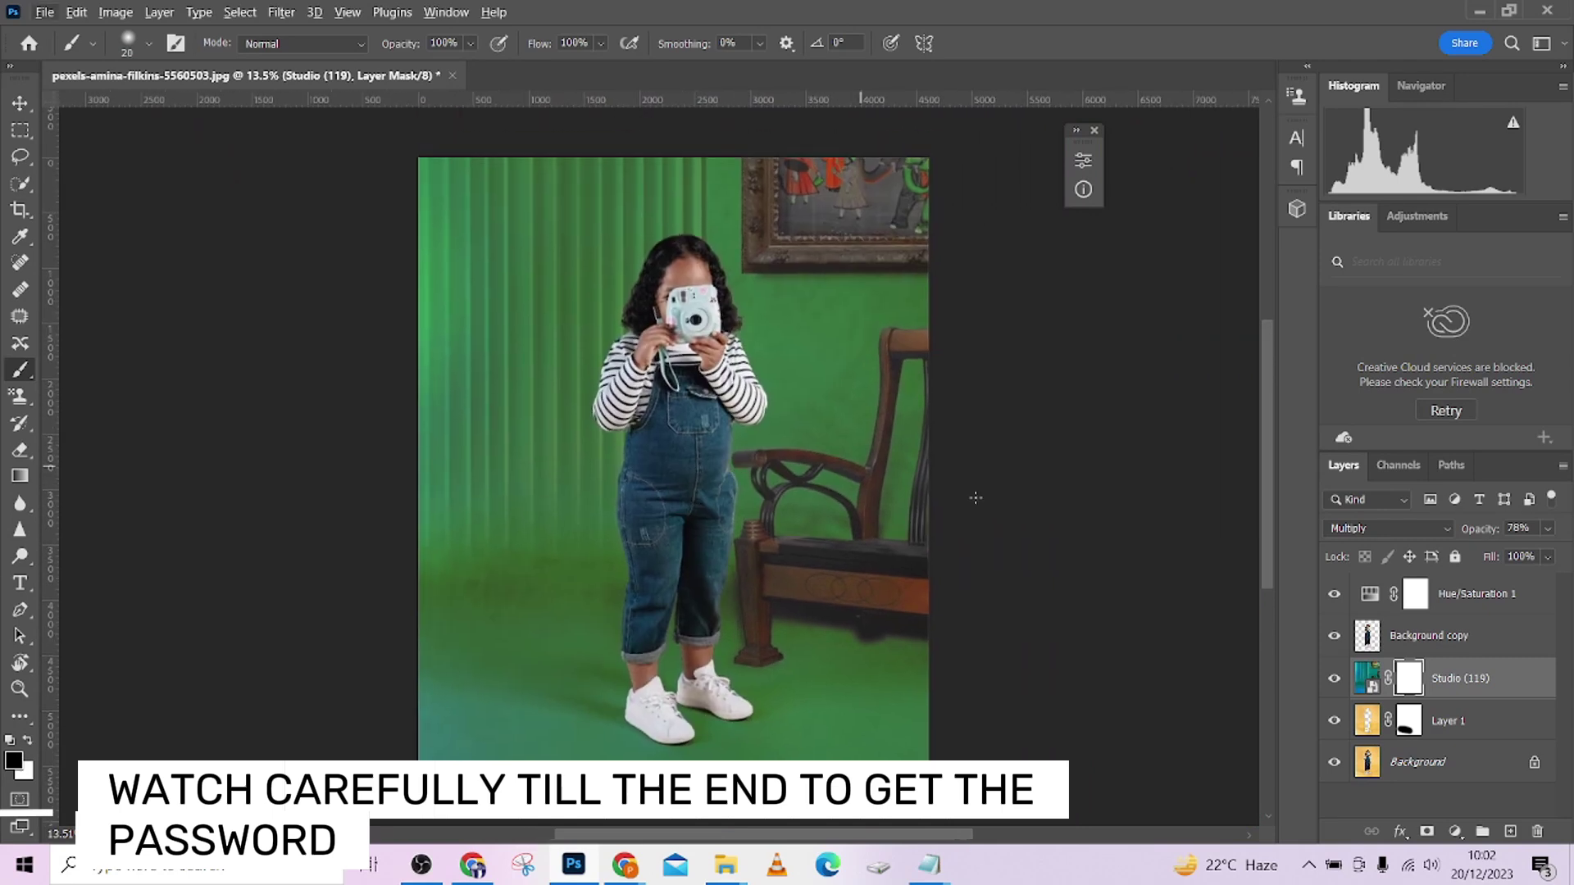
{"action": "left_click_drag", "start_coordinate": [1334, 593], "coordinate": [1338, 723]}
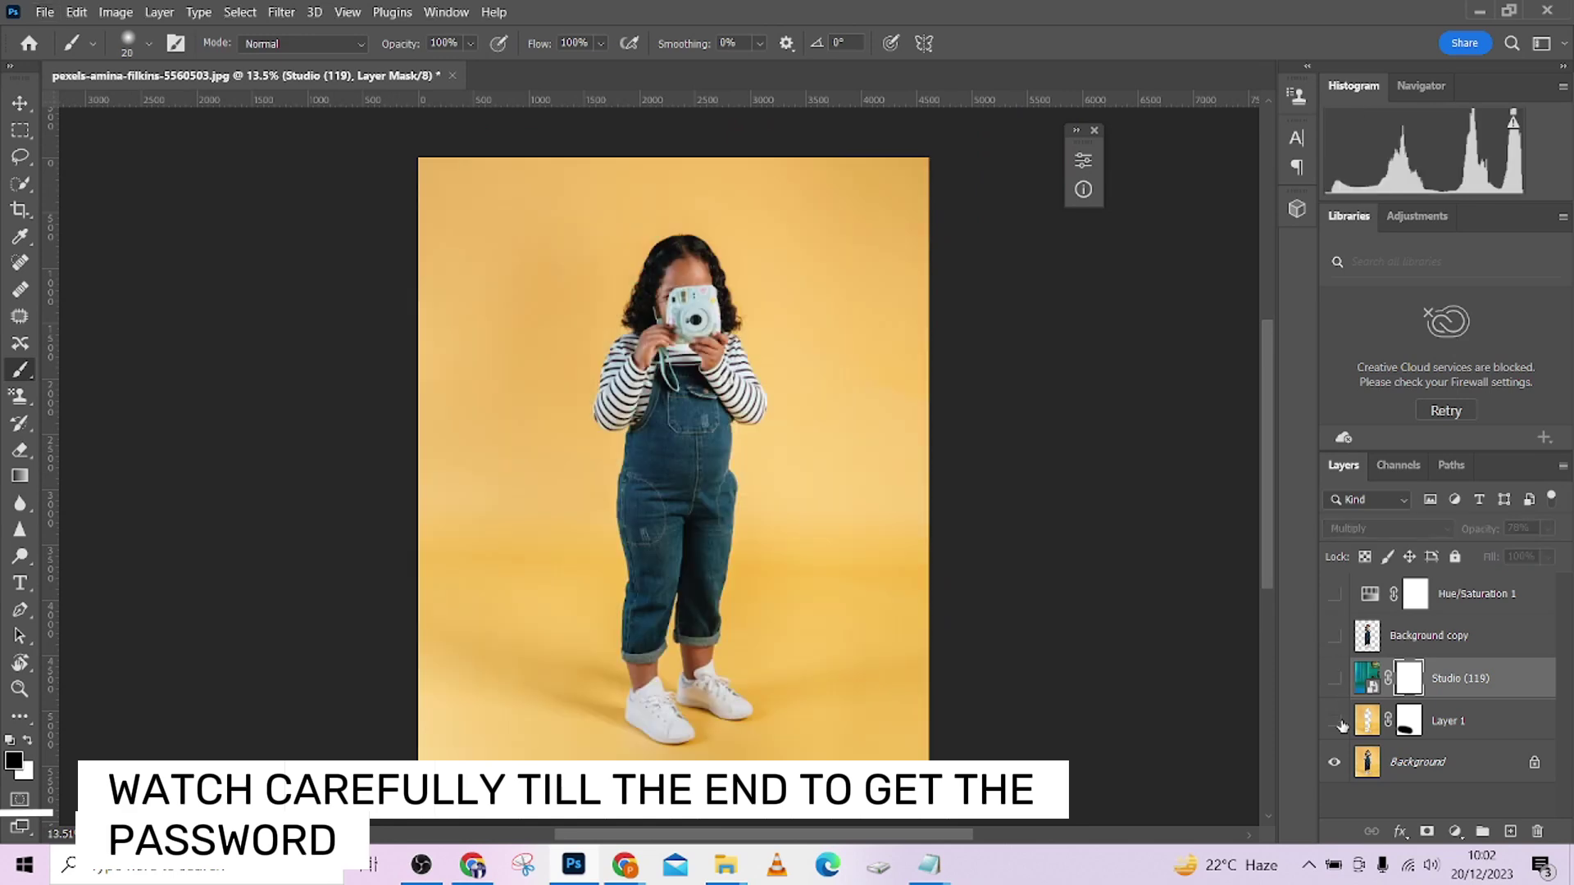
{"action": "left_click_drag", "start_coordinate": [1341, 726], "coordinate": [1342, 605]}
{"action": "left_click", "coordinate": [1342, 605]}
{"action": "left_click", "coordinate": [1342, 605]}
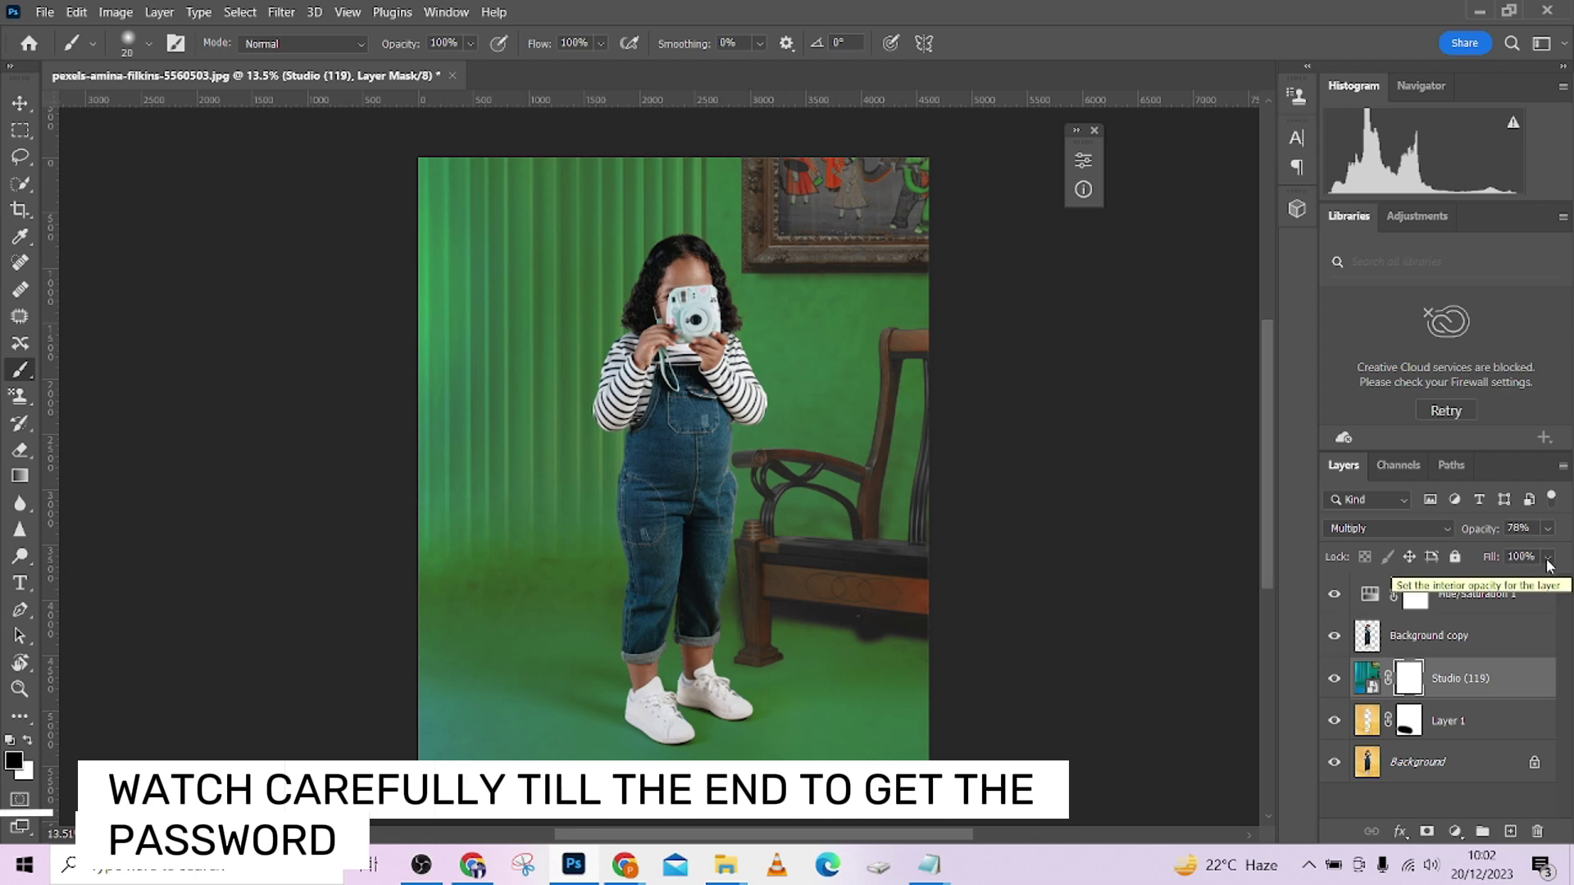
{"action": "left_click", "coordinate": [1533, 605]}
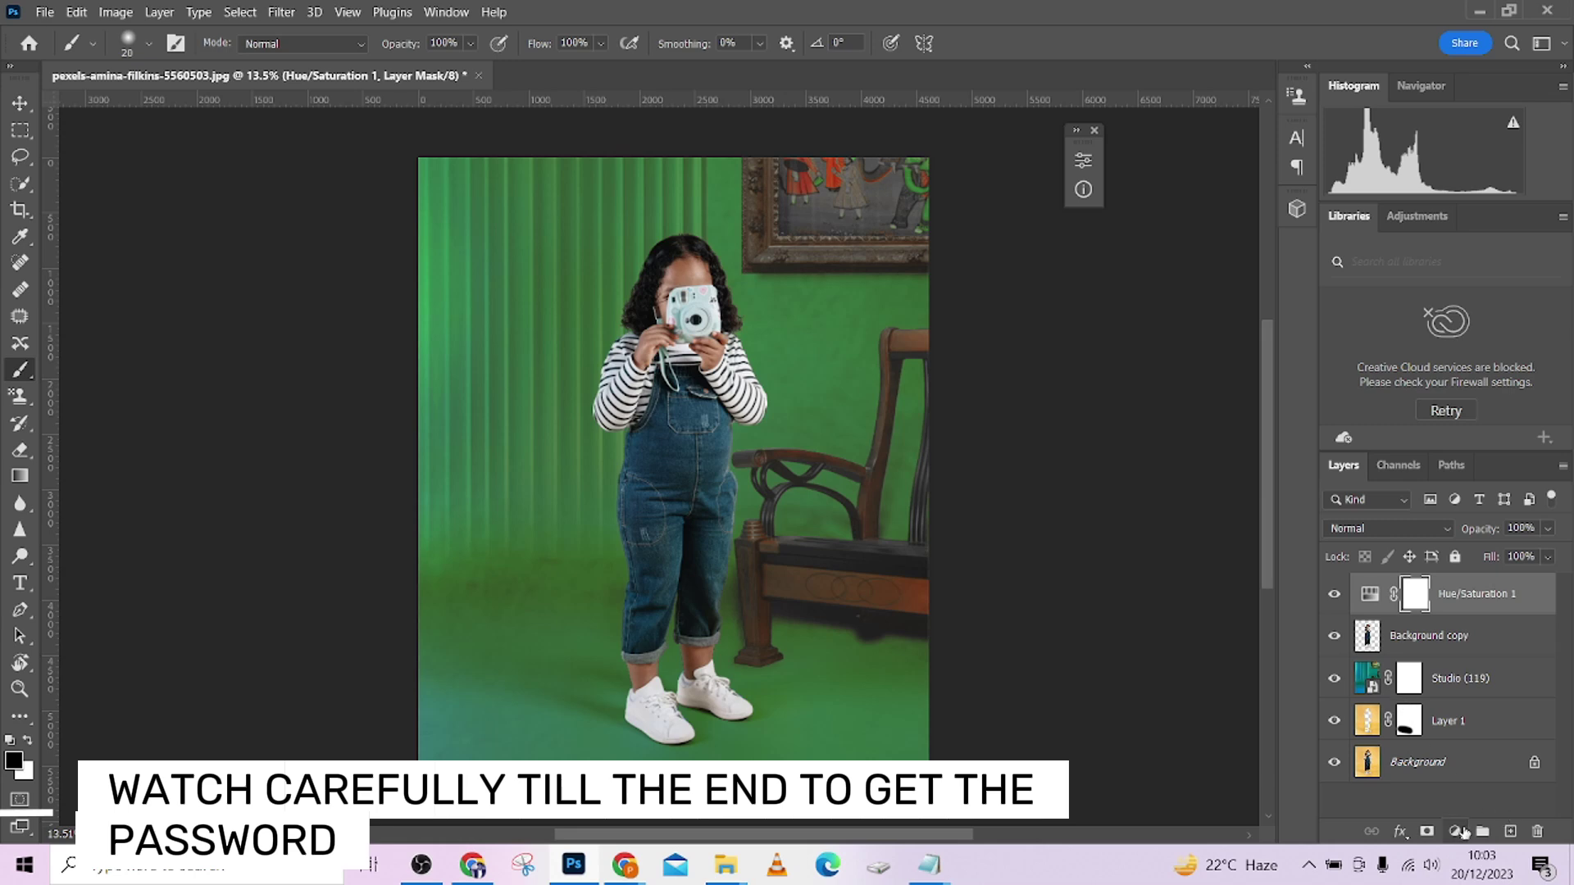
Add a Color Lookup adjustment layer and load the PGA (1).CUBE 3D LUT.
{"action": "left_click", "coordinate": [1464, 830]}
{"action": "left_click", "coordinate": [1468, 719]}
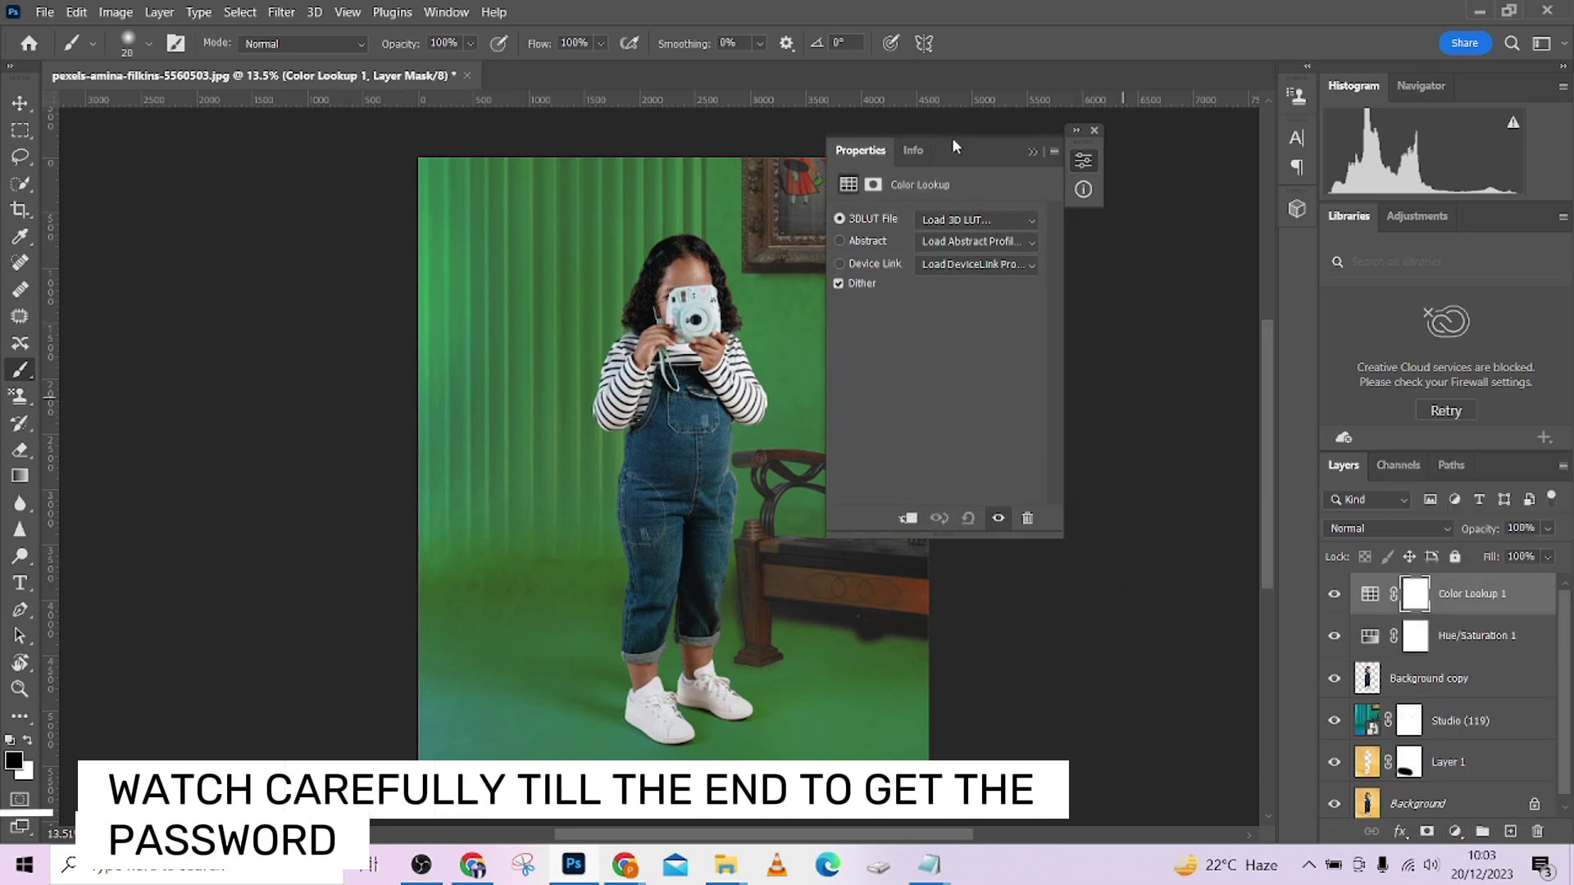
{"action": "left_click", "coordinate": [976, 219]}
{"action": "left_click", "coordinate": [1021, 242]}
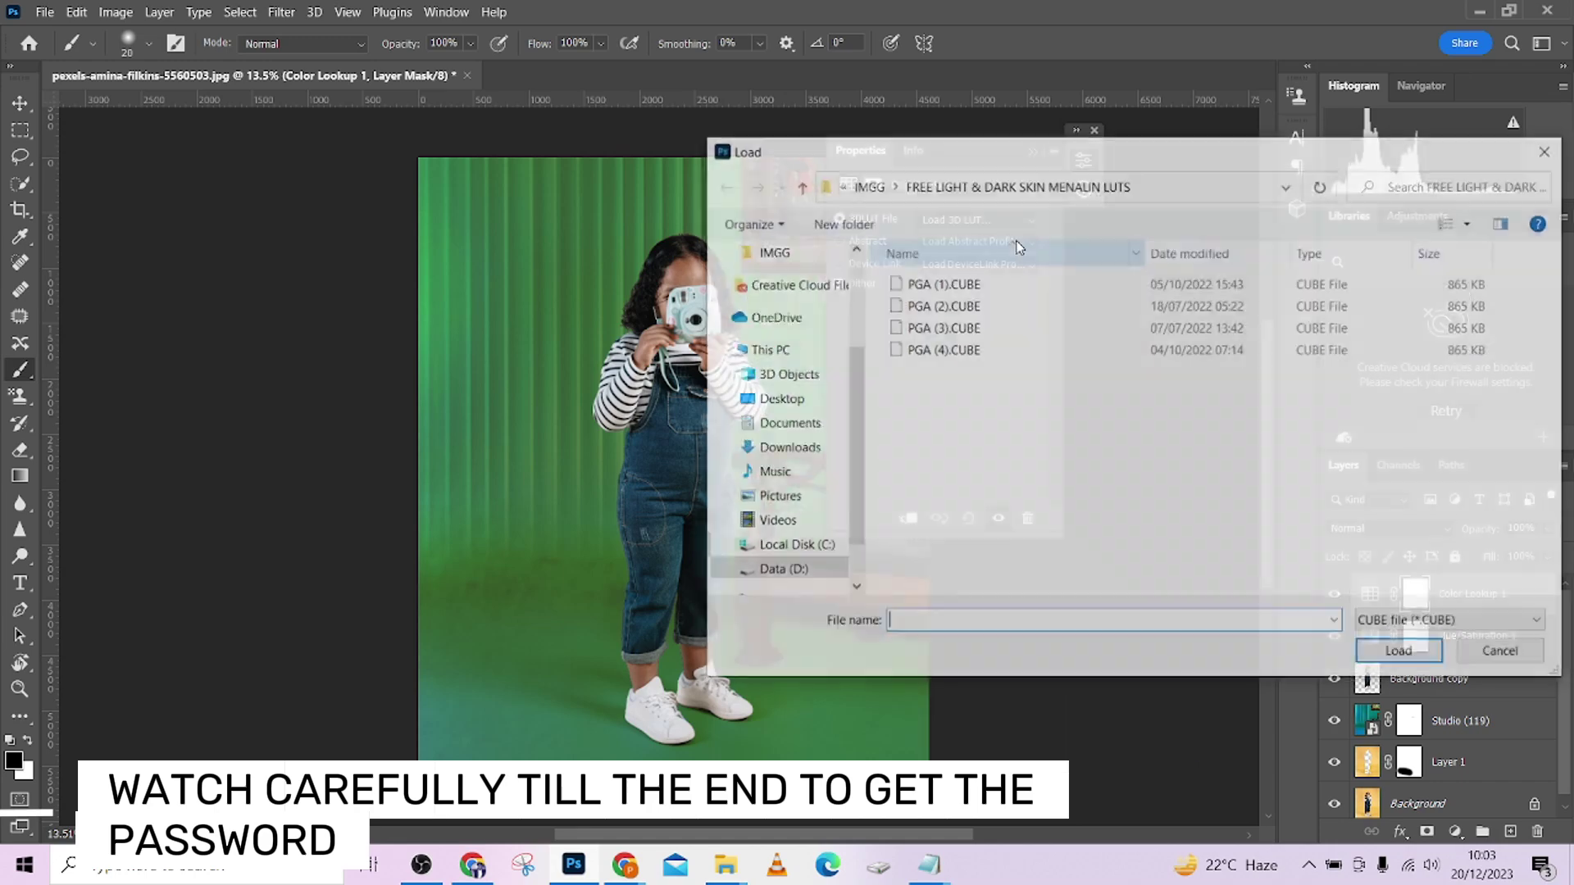
{"action": "left_click", "coordinate": [992, 284]}
{"action": "left_click", "coordinate": [1385, 653]}
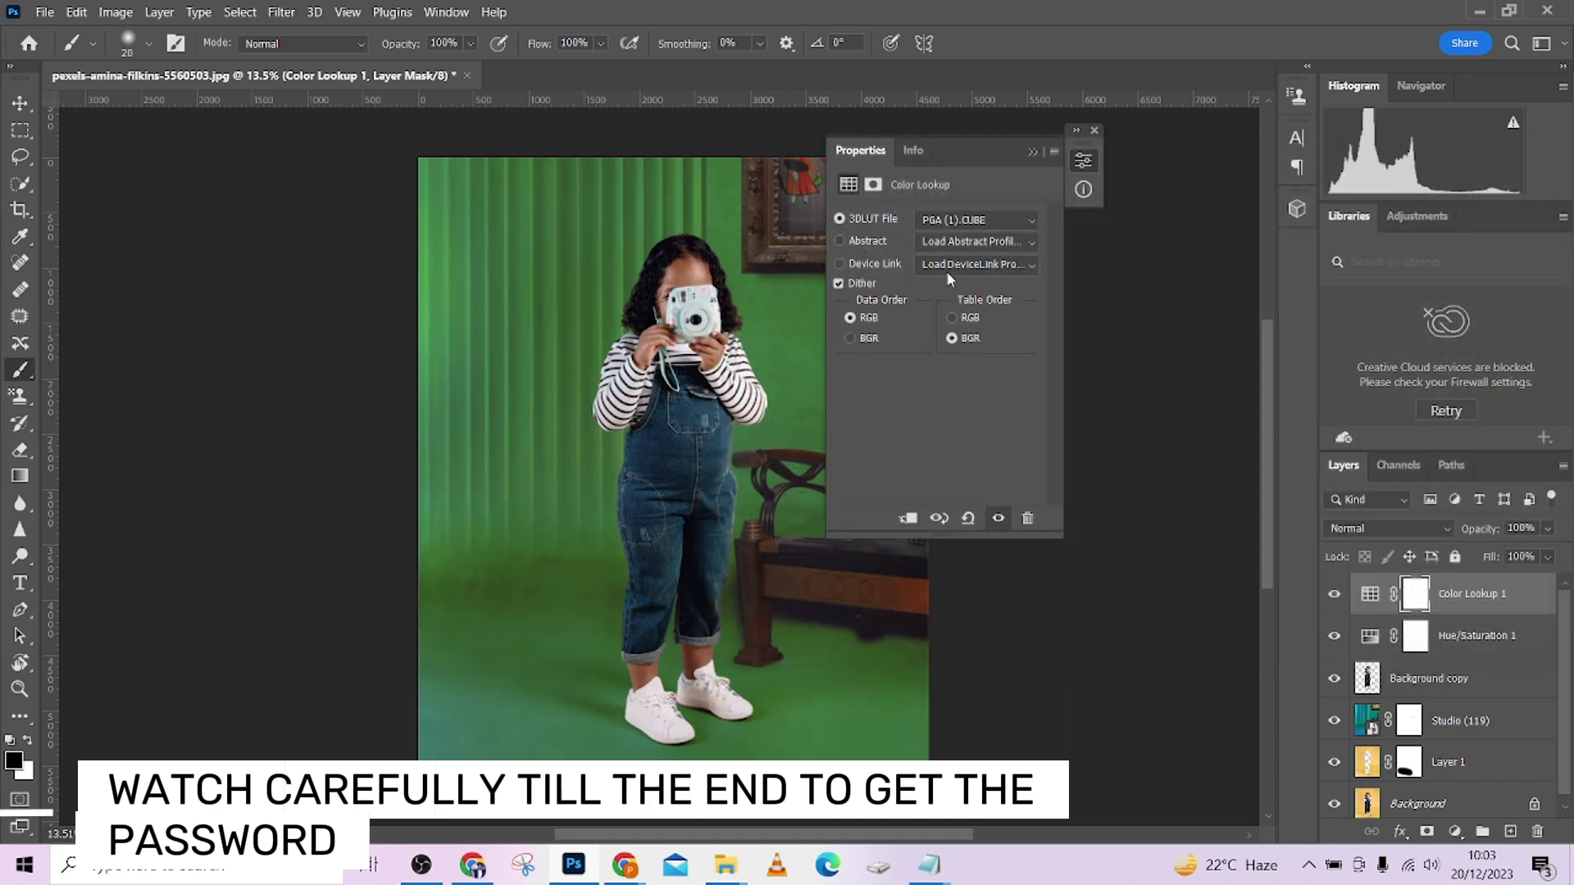
Try the PGA (2).CUBE and PGA (3).CUBE LUTs on the Color Lookup.
{"action": "left_click", "coordinate": [954, 227]}
{"action": "left_click", "coordinate": [972, 243]}
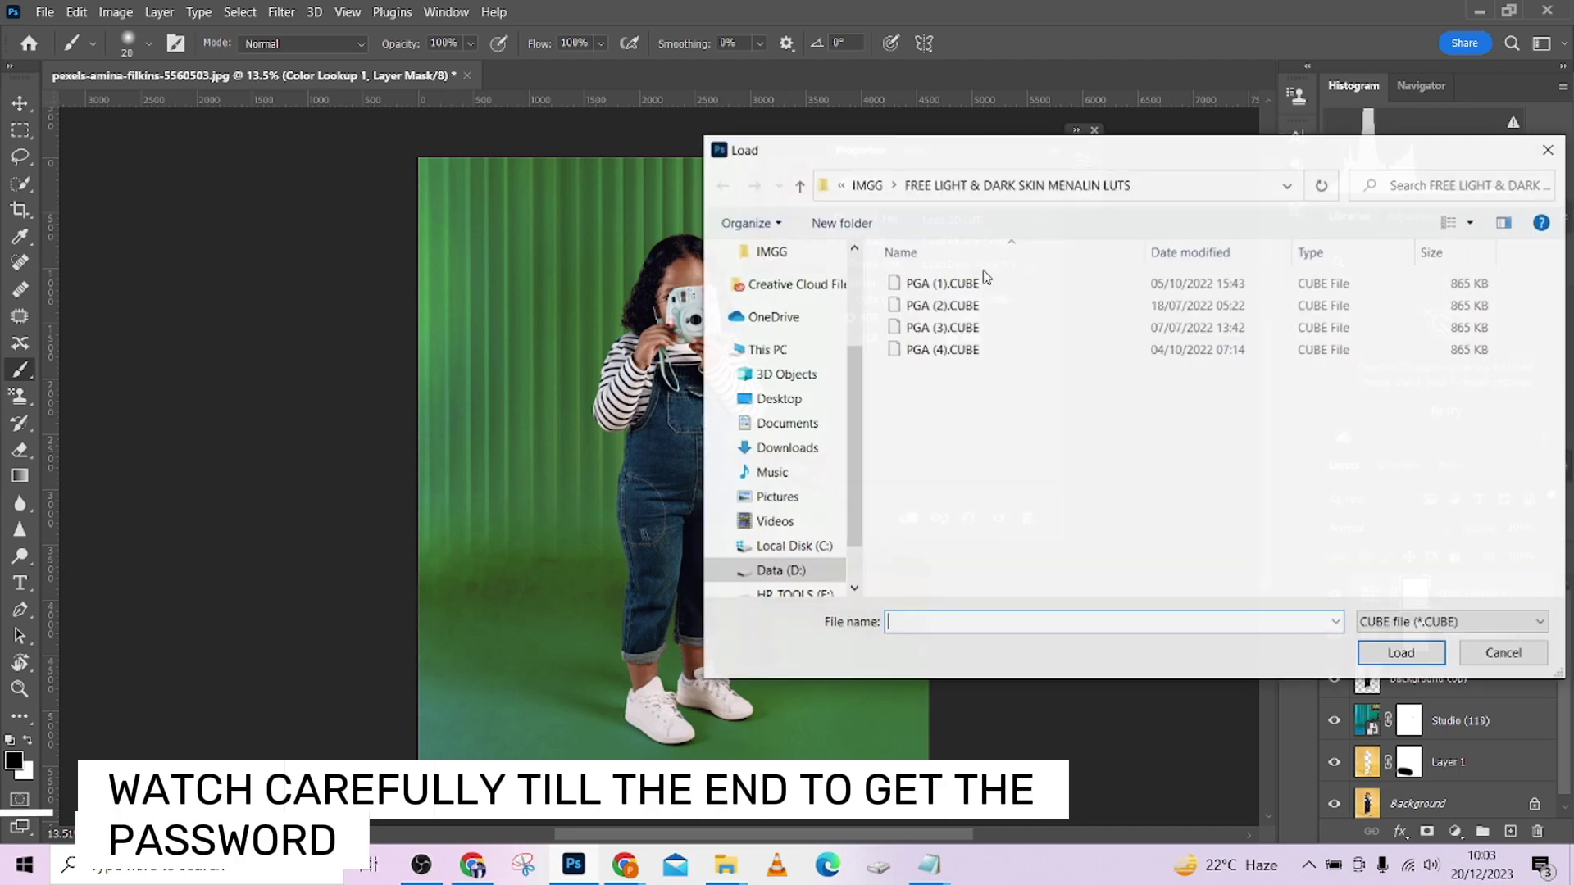
{"action": "left_click", "coordinate": [974, 310]}
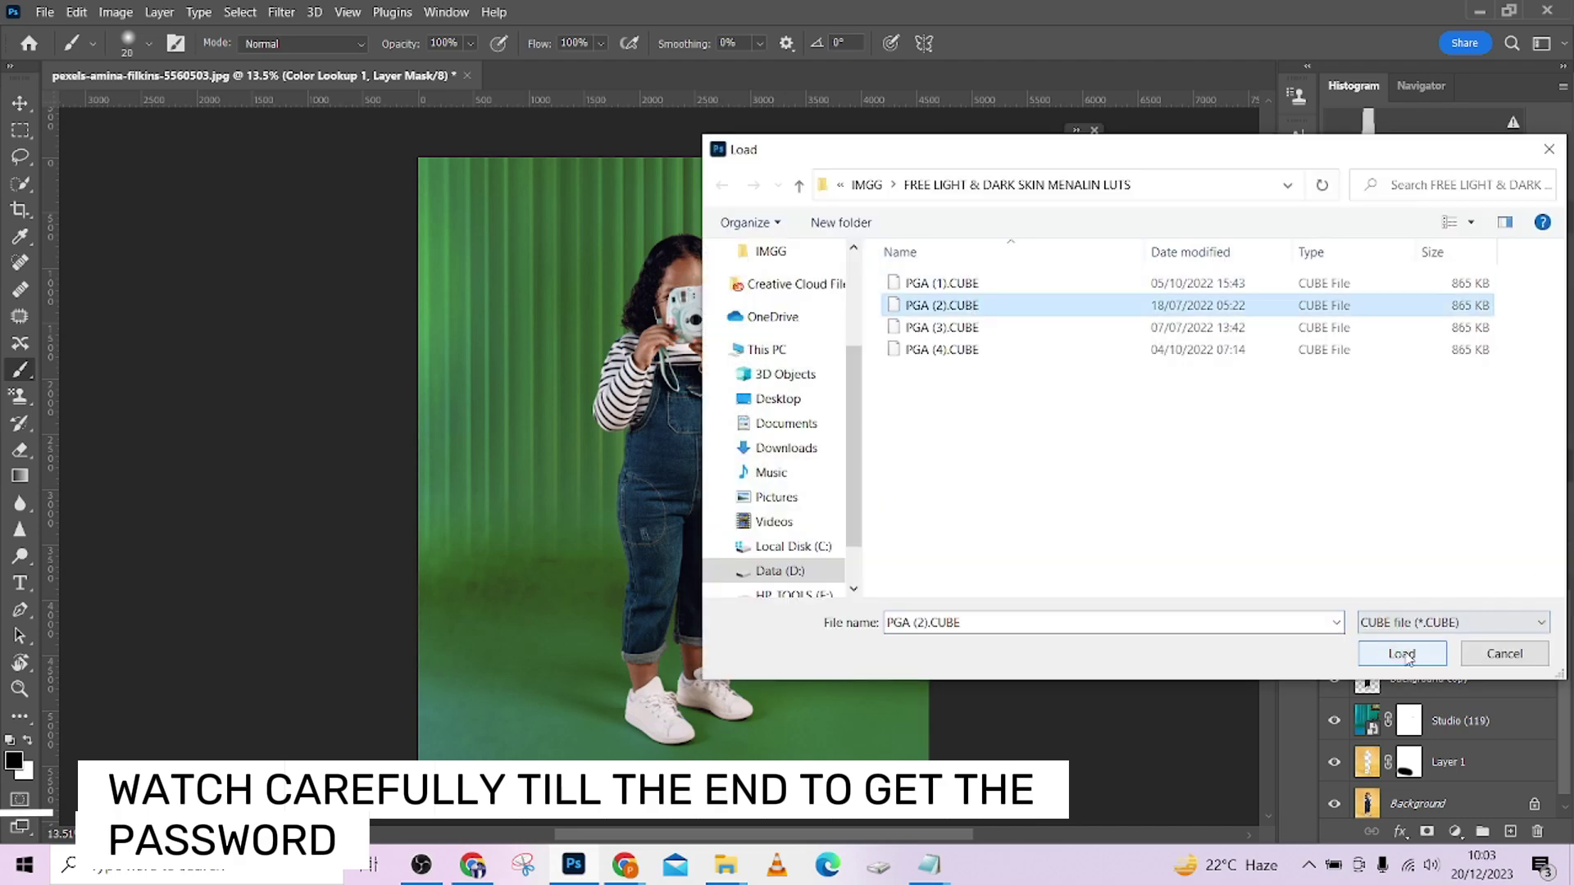
{"action": "left_click", "coordinate": [1401, 654]}
{"action": "left_click", "coordinate": [951, 220]}
{"action": "left_click", "coordinate": [972, 238]}
{"action": "left_click", "coordinate": [975, 328]}
{"action": "left_click", "coordinate": [1401, 654]}
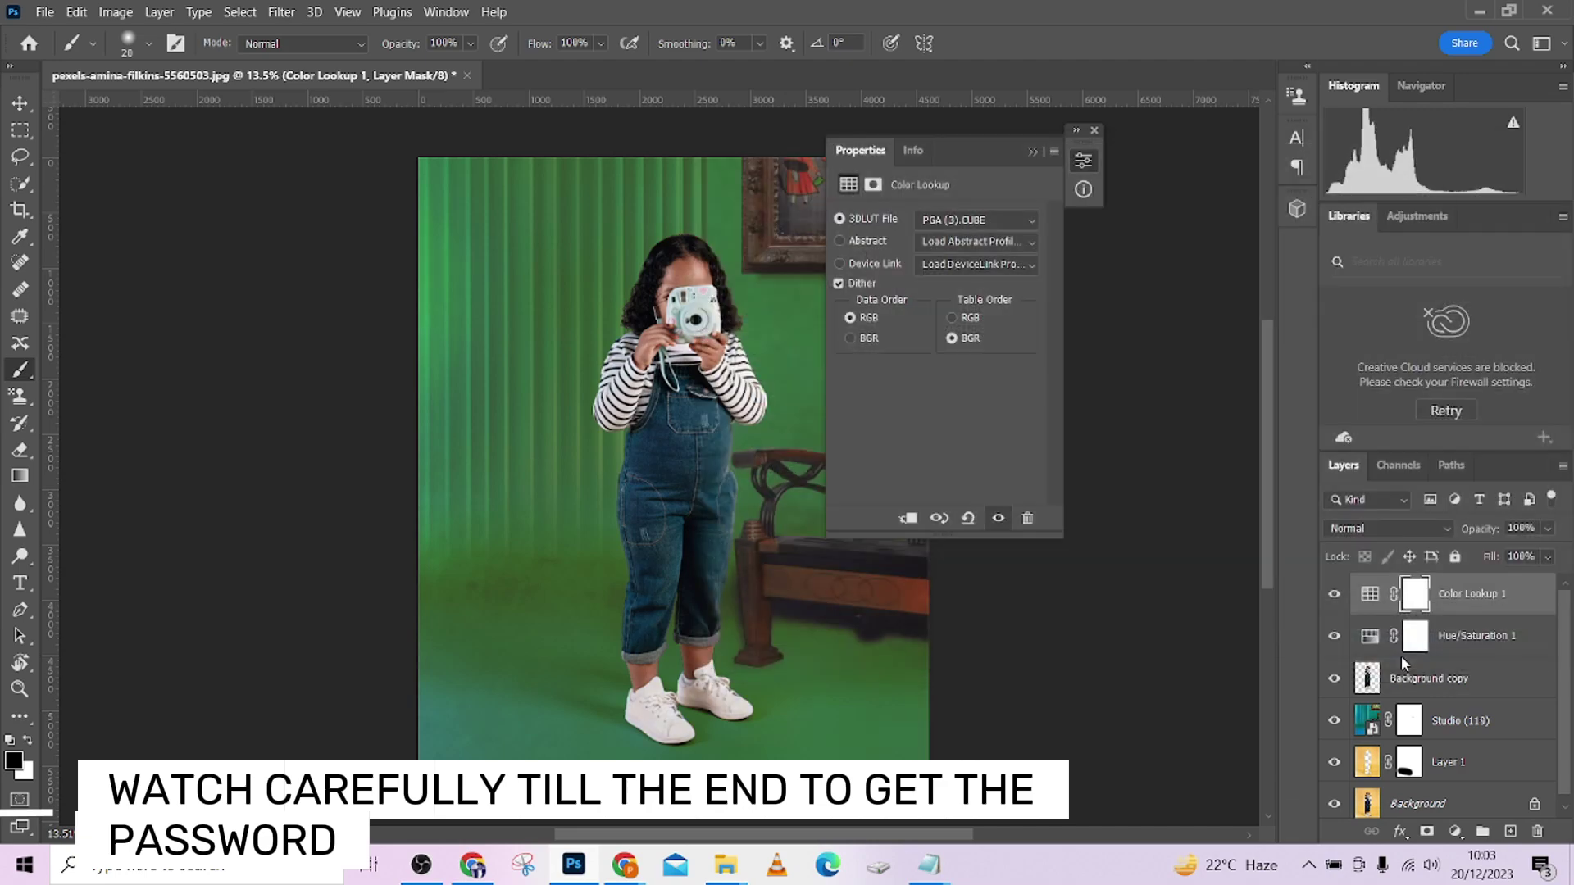
Load PGA (4).CUBE as the final Color Lookup grade.
{"action": "left_click", "coordinate": [959, 219]}
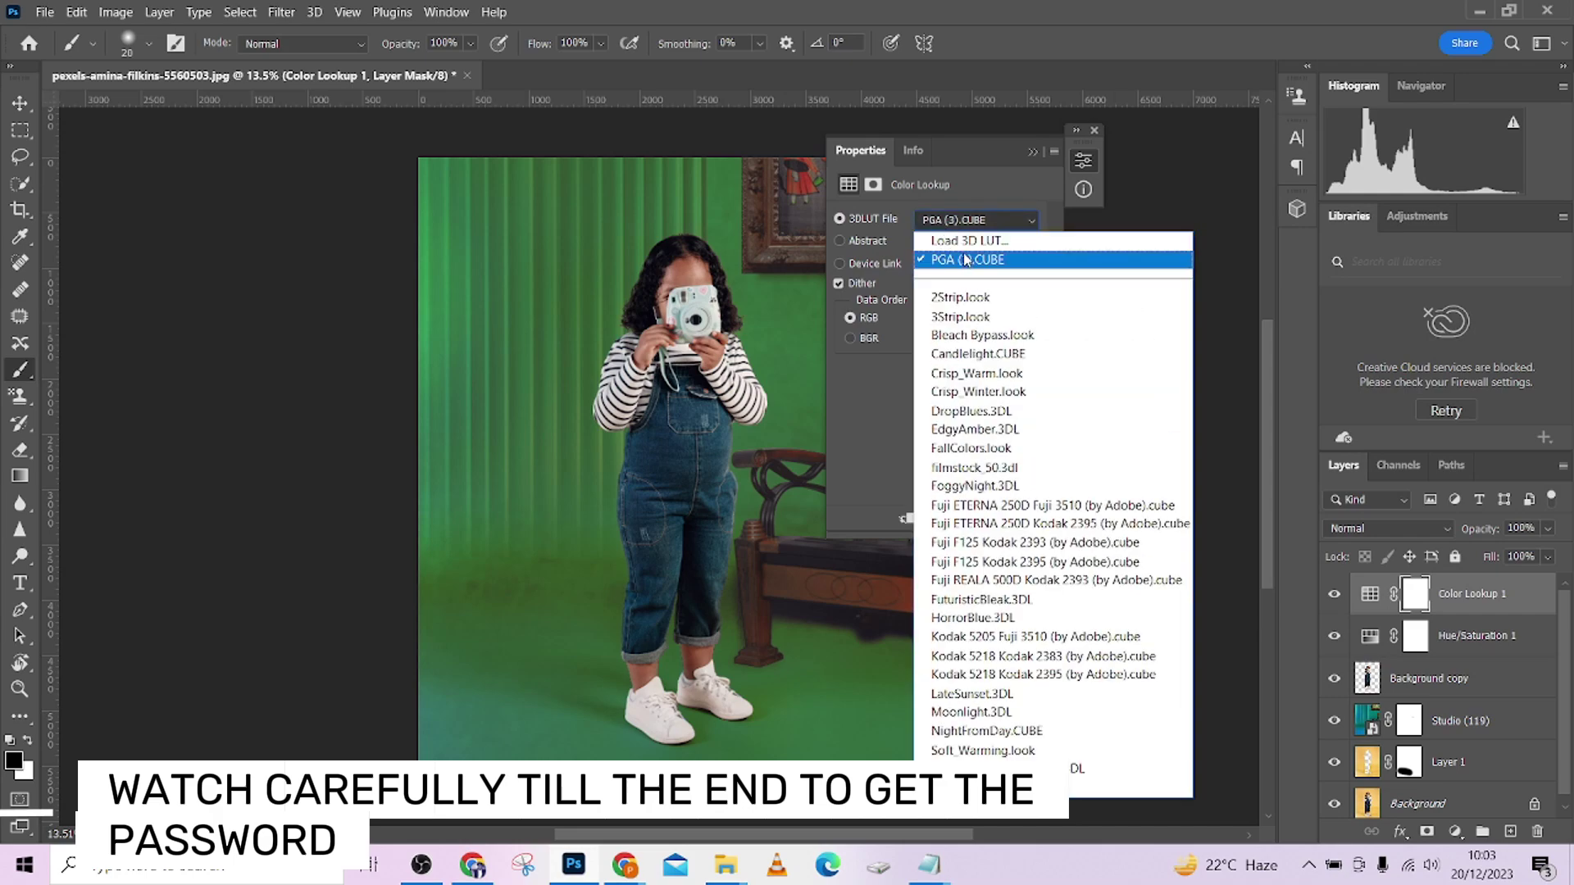
{"action": "left_click", "coordinate": [963, 246]}
{"action": "left_click", "coordinate": [992, 355]}
{"action": "left_click", "coordinate": [1402, 654]}
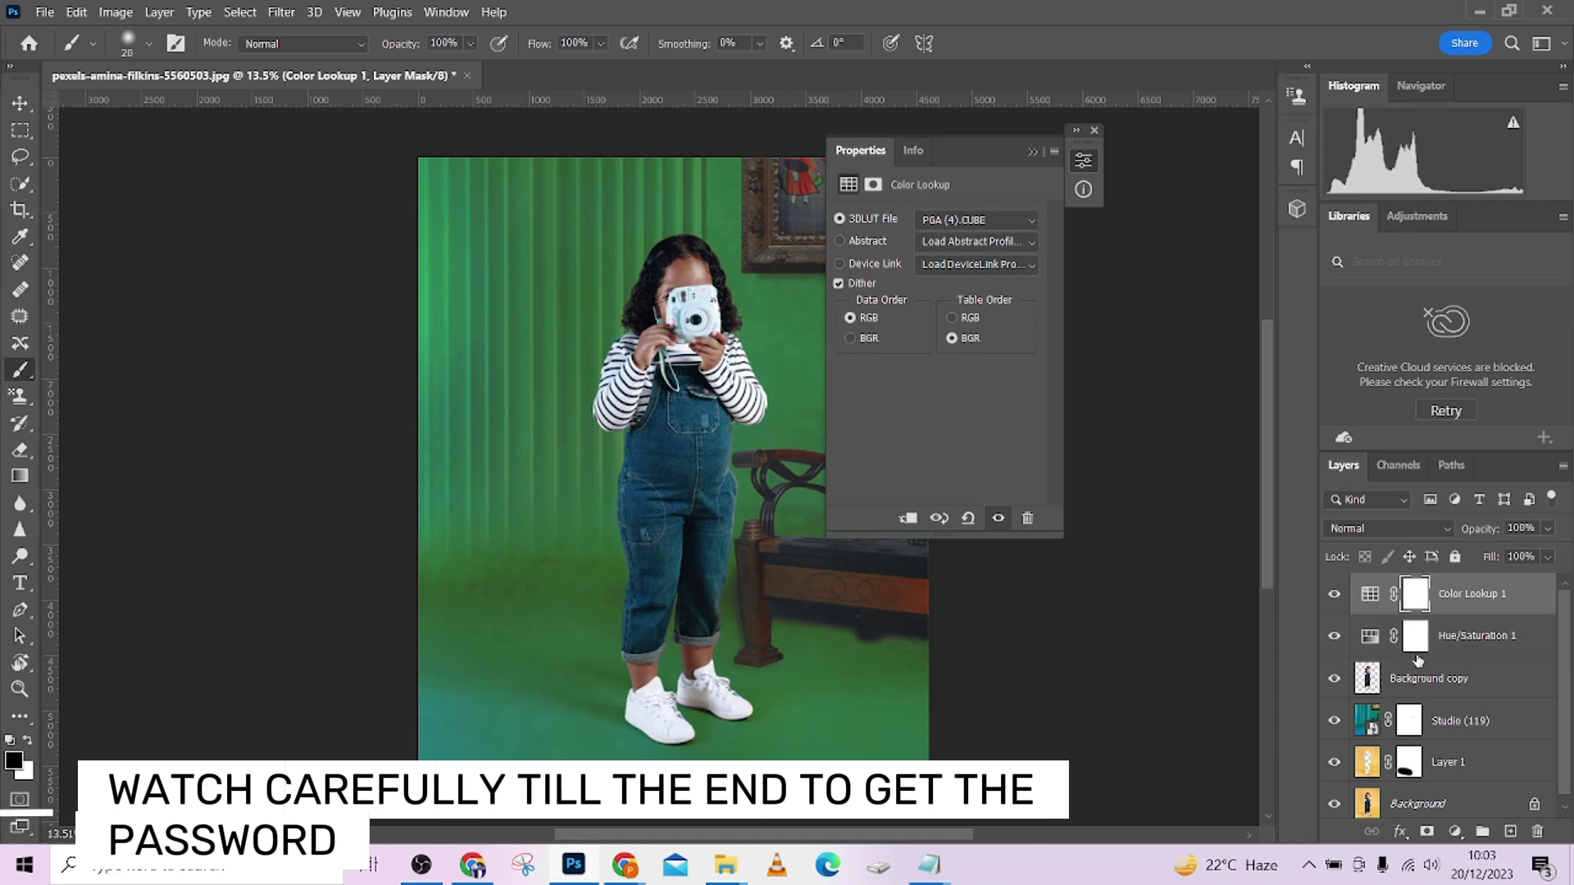
{"action": "left_click", "coordinate": [1033, 152]}
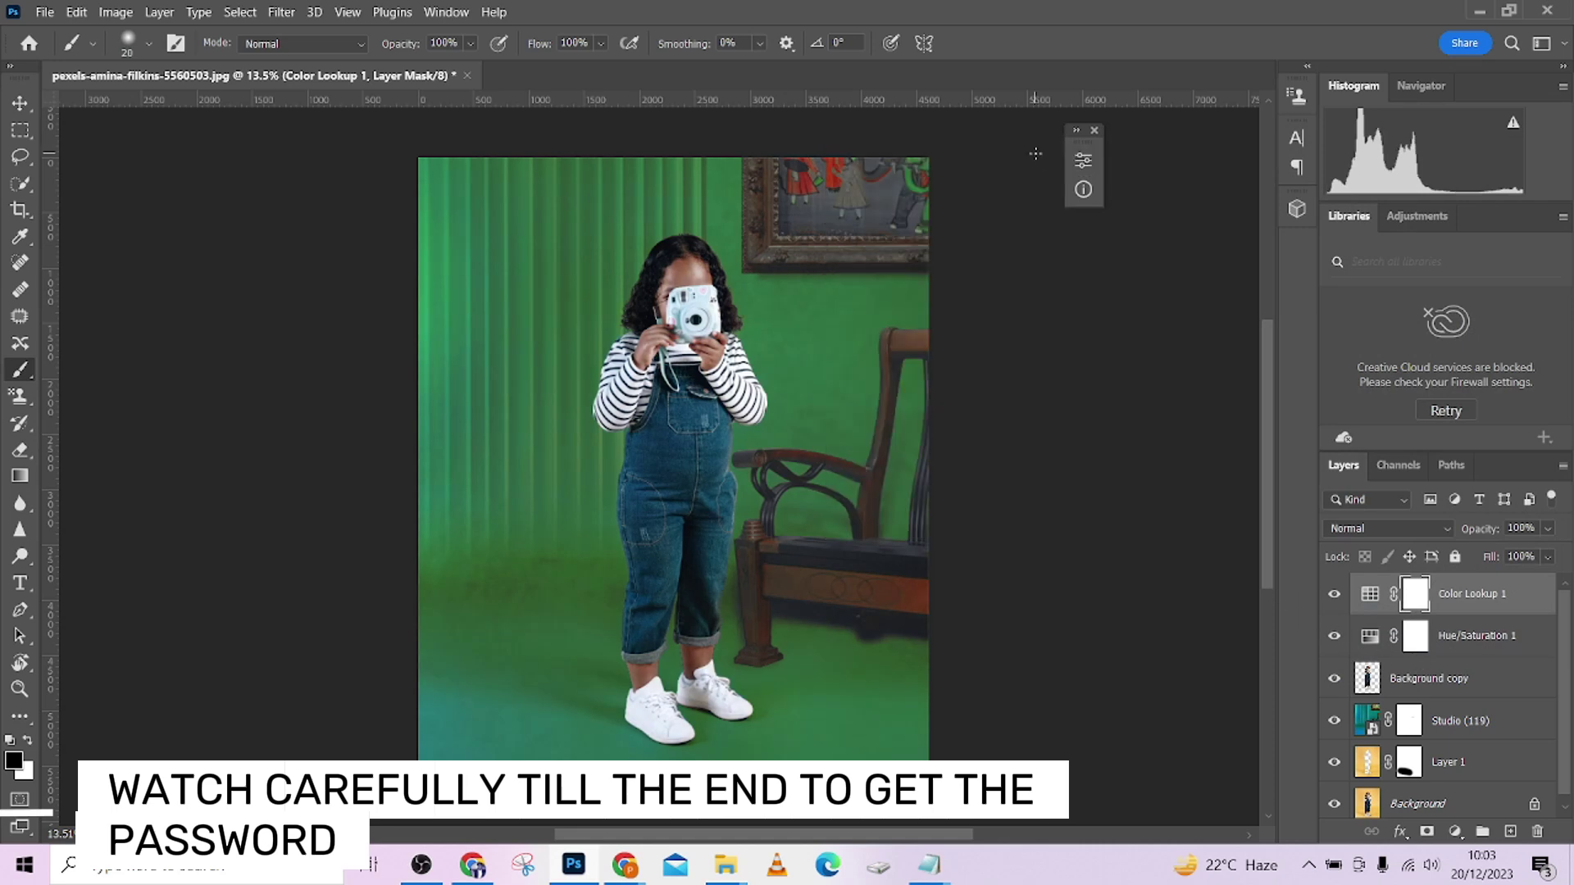
{"action": "scroll", "coordinate": [670, 242], "scroll_direction": "up", "scroll_amount": 5}
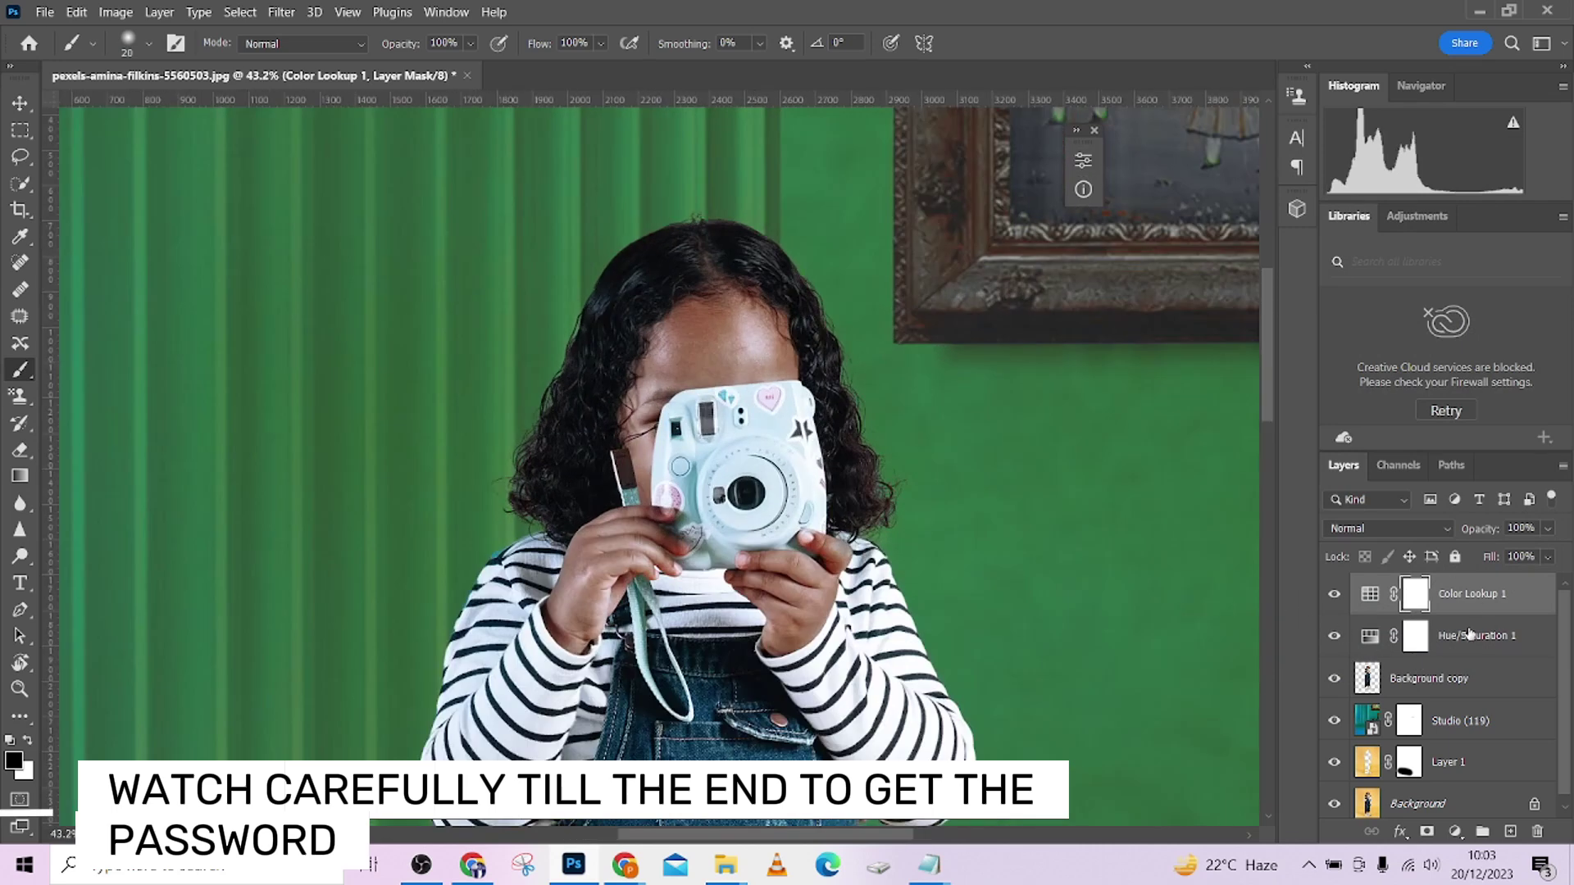
{"action": "left_click", "coordinate": [1335, 595]}
{"action": "scroll", "coordinate": [777, 534], "scroll_direction": "down", "scroll_amount": 3}
{"action": "left_click_drag", "start_coordinate": [732, 435], "coordinate": [510, 187]}
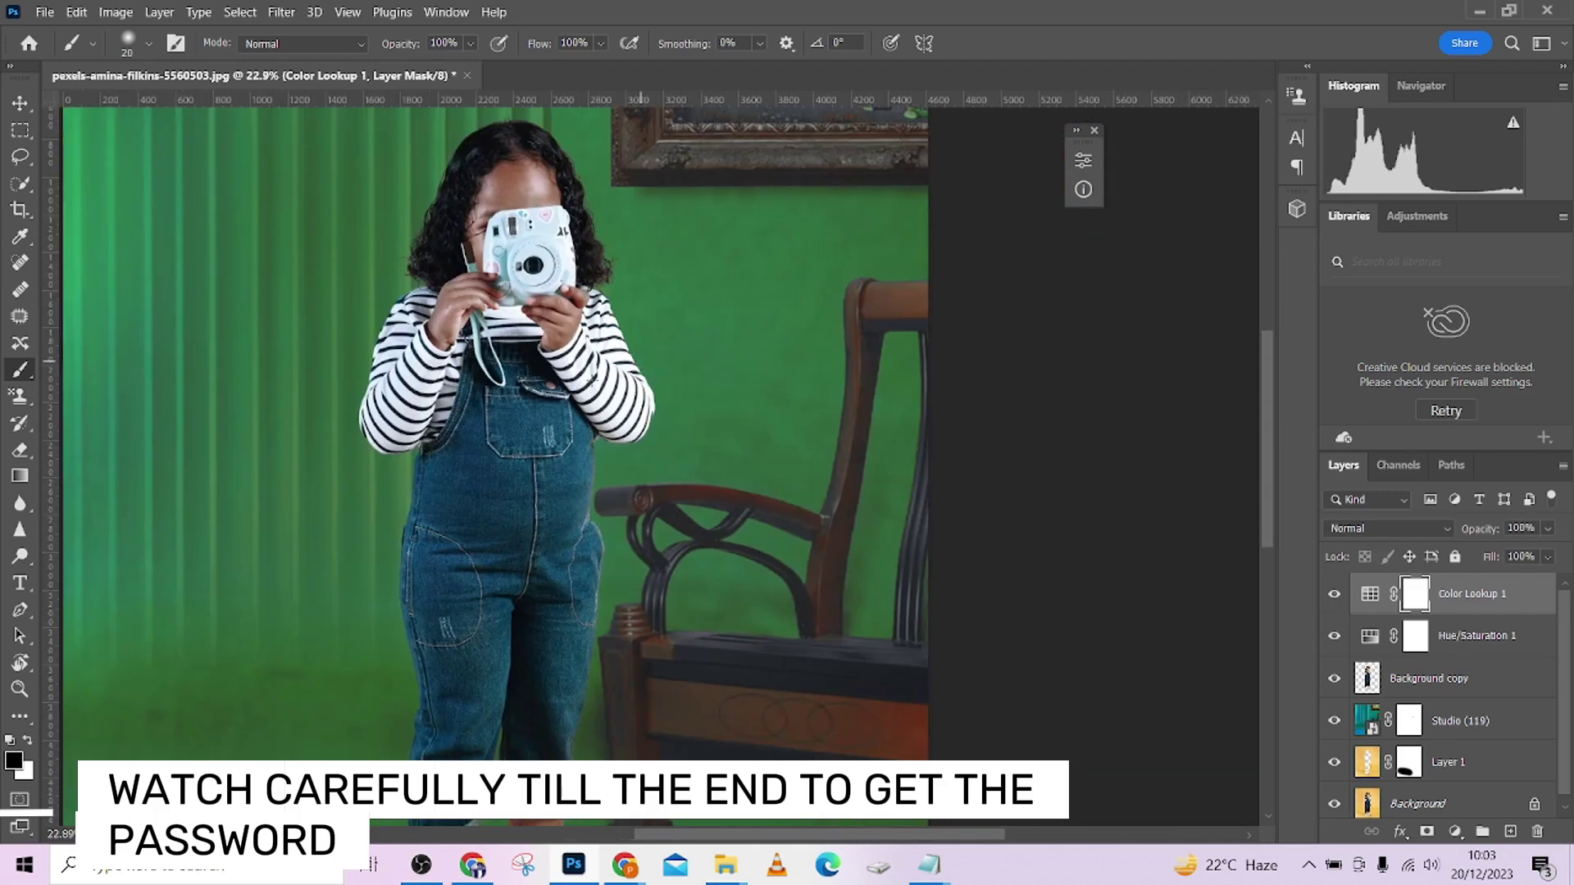
{"action": "left_click", "coordinate": [1334, 594]}
{"action": "left_click", "coordinate": [1334, 594]}
{"action": "scroll", "coordinate": [890, 543], "scroll_direction": "down", "scroll_amount": 3}
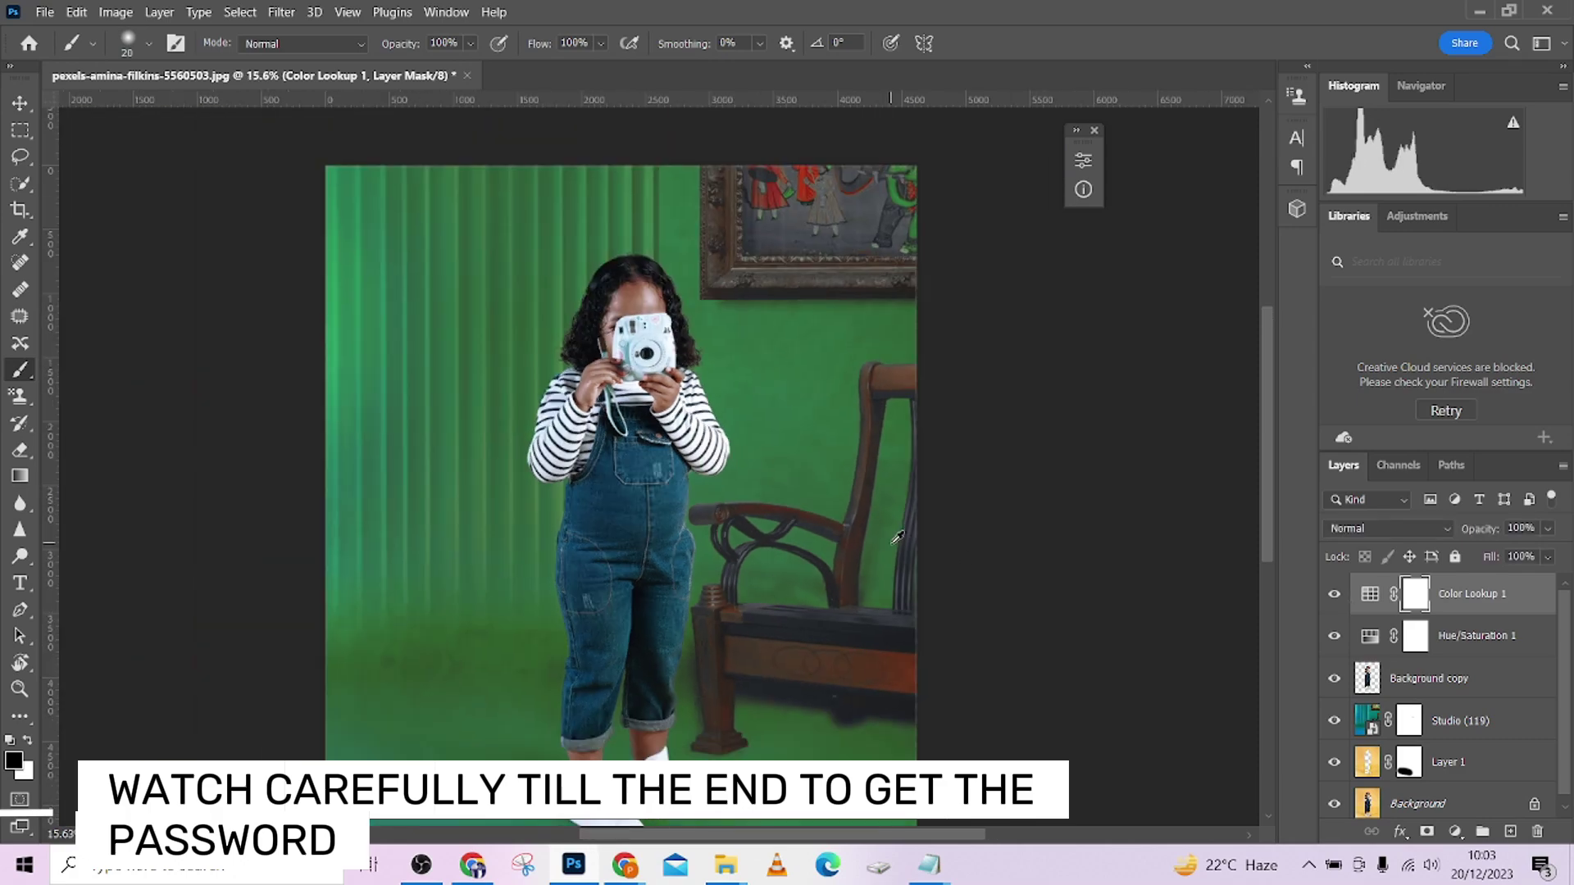
{"action": "left_click_drag", "start_coordinate": [829, 532], "coordinate": [867, 471]}
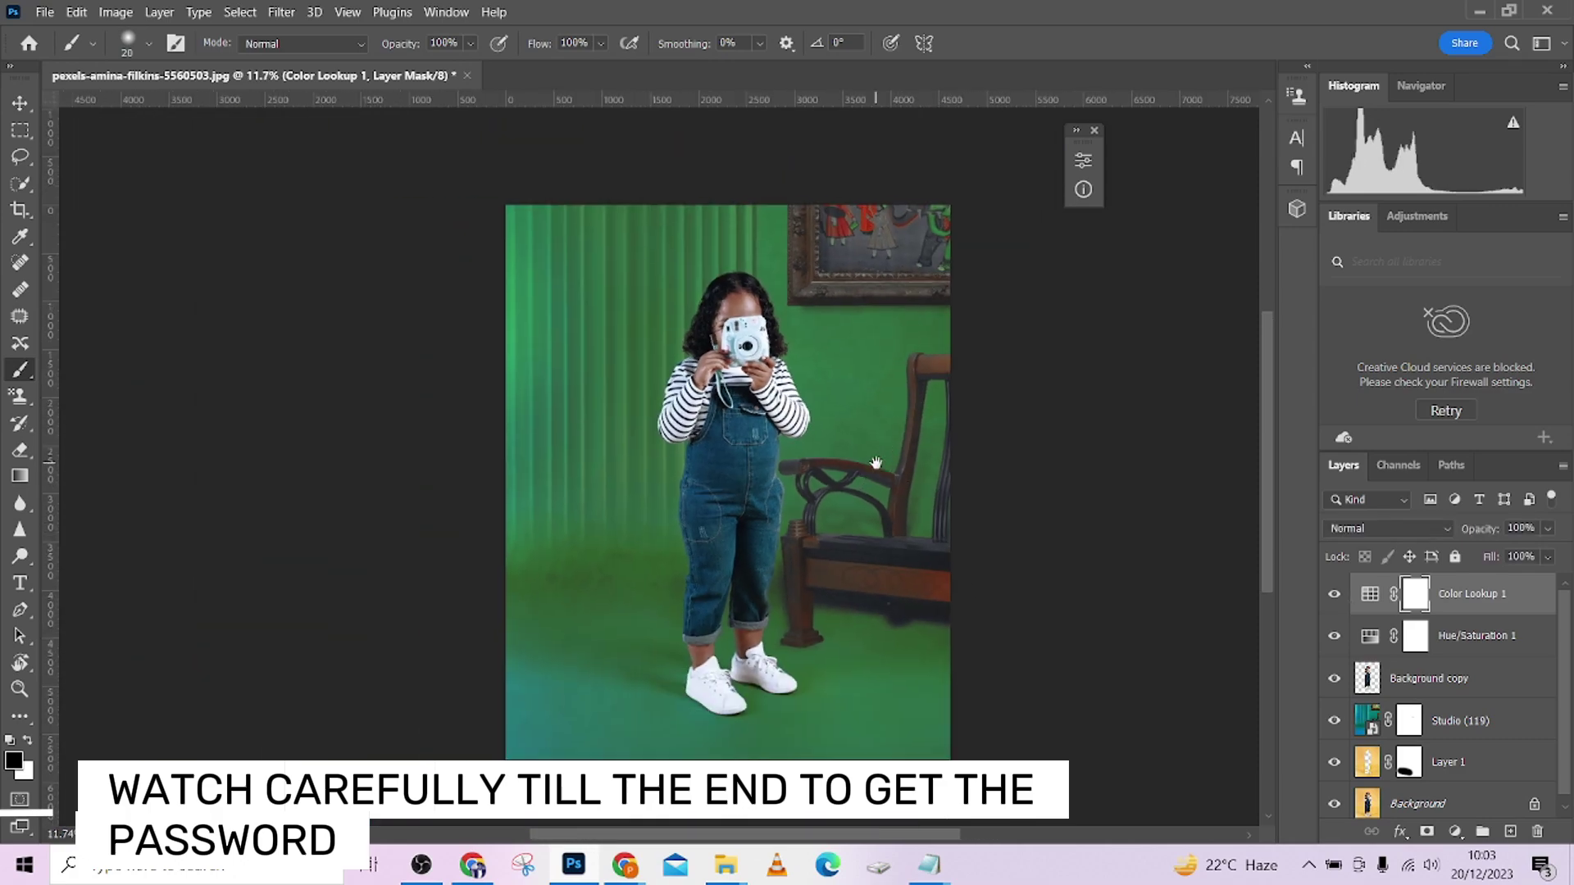